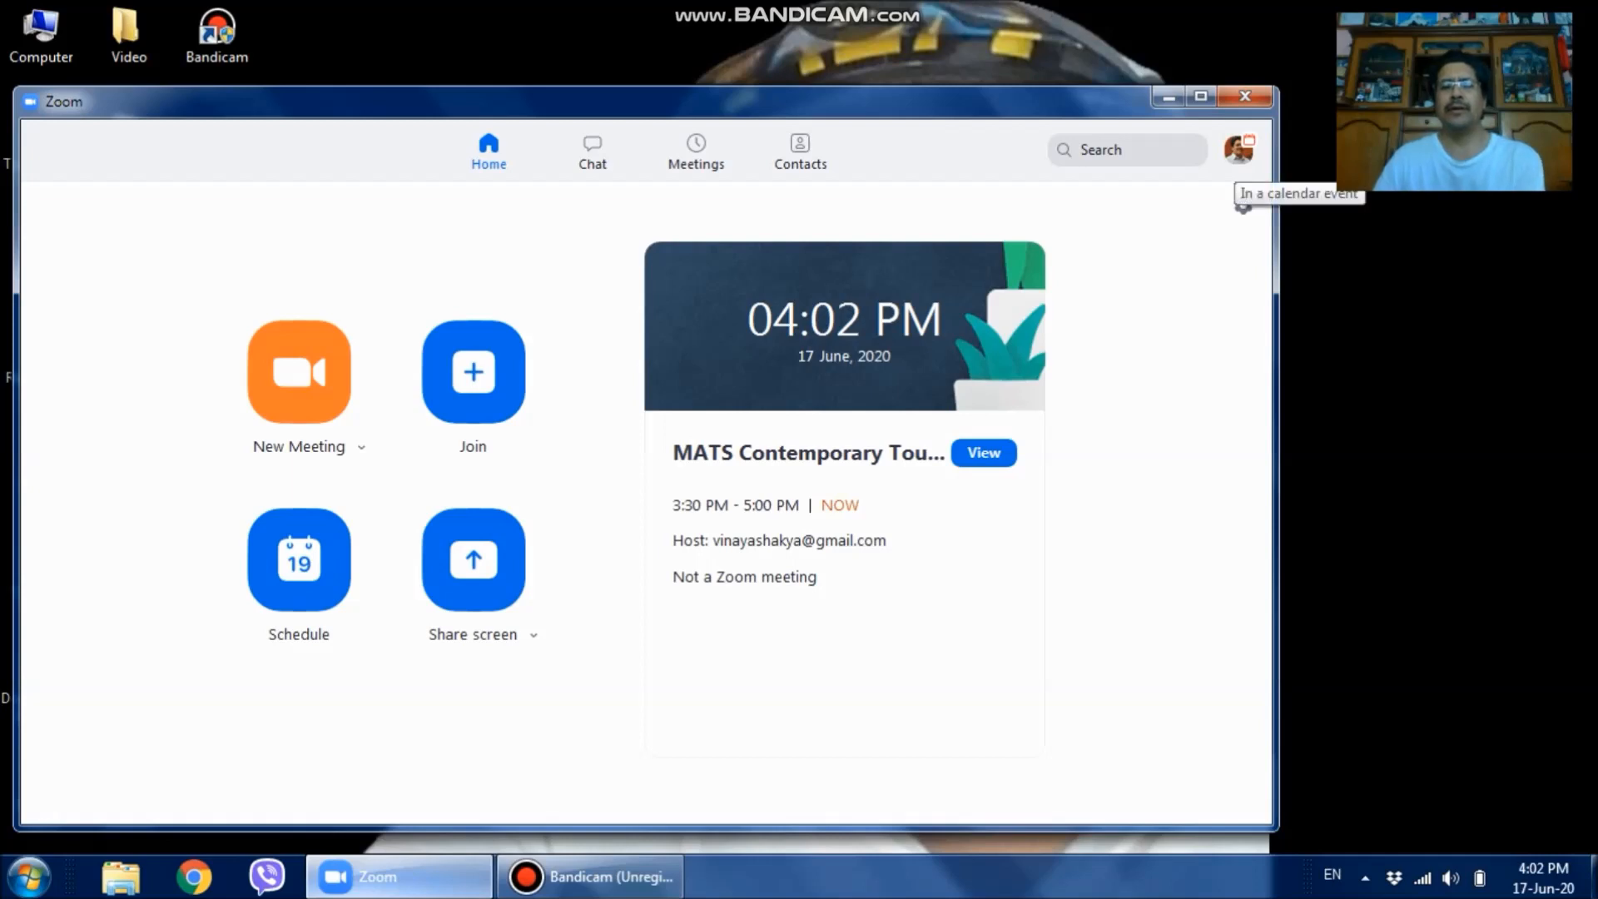
# - Start scheduling a new meeting in Zoom and enter "BTTS KATH" as its topic
pyautogui.click(1239, 152)
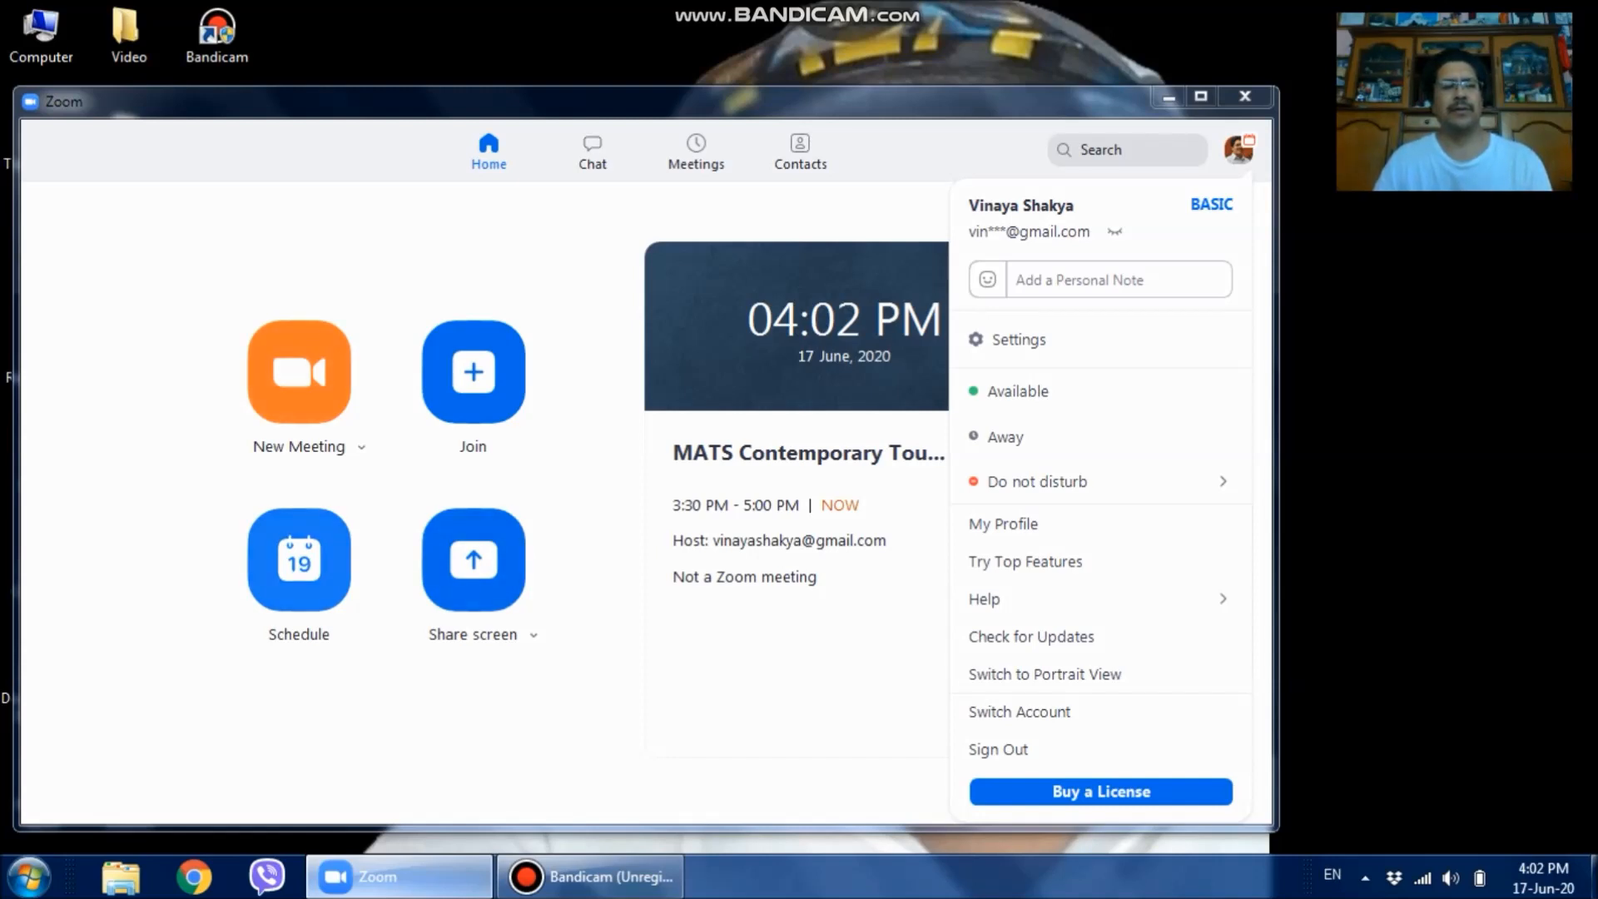
pyautogui.click(299, 560)
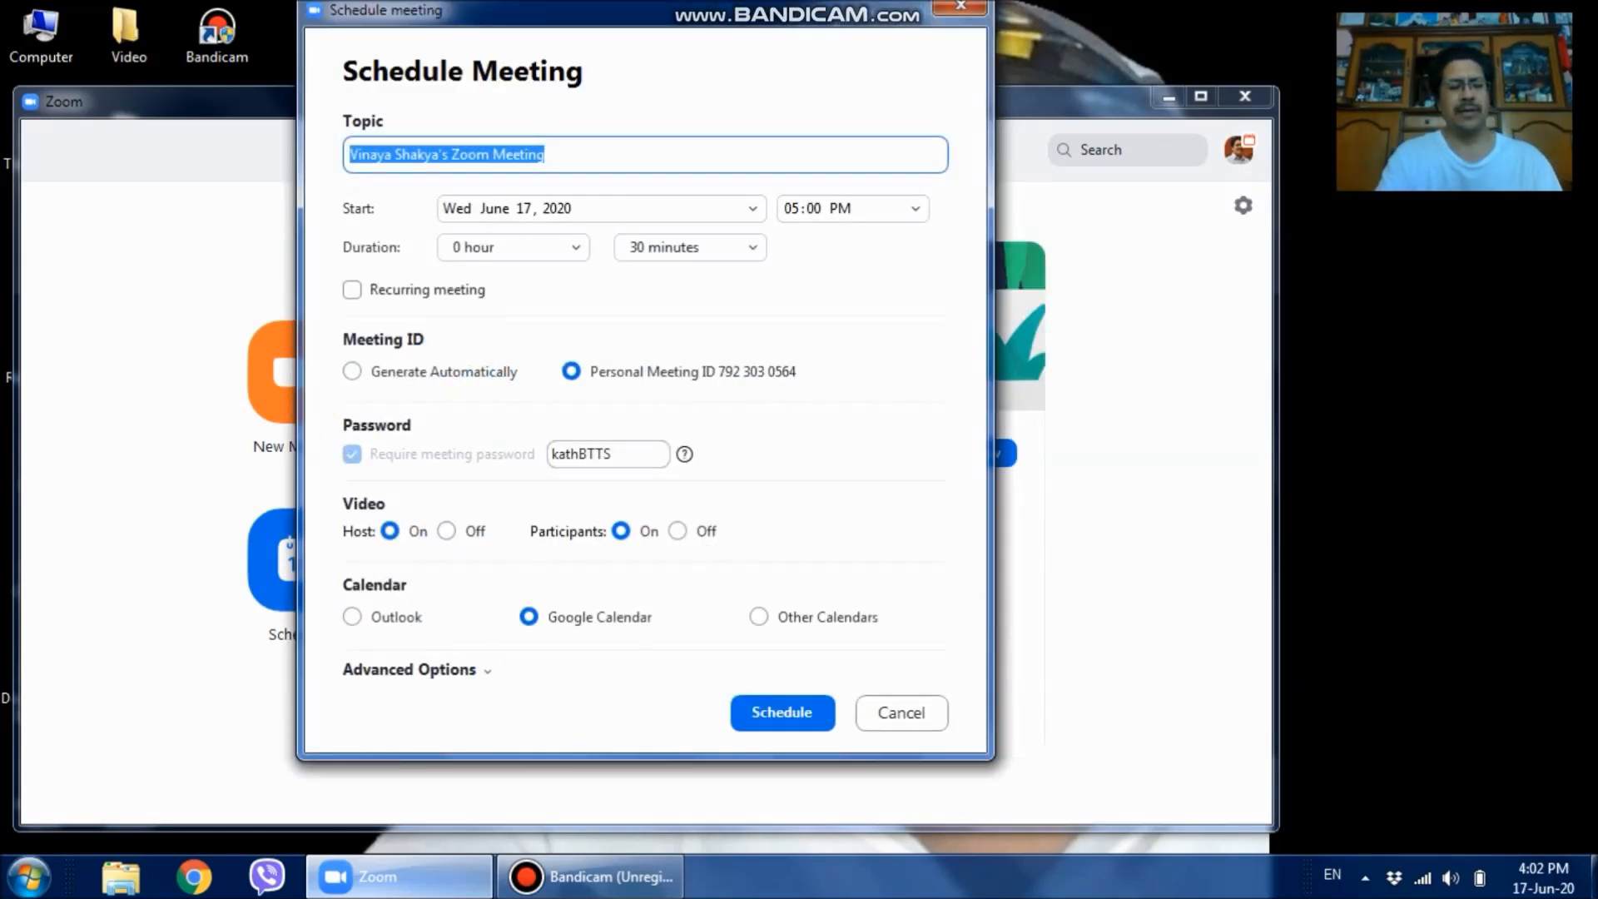
pyautogui.write('BTTS')
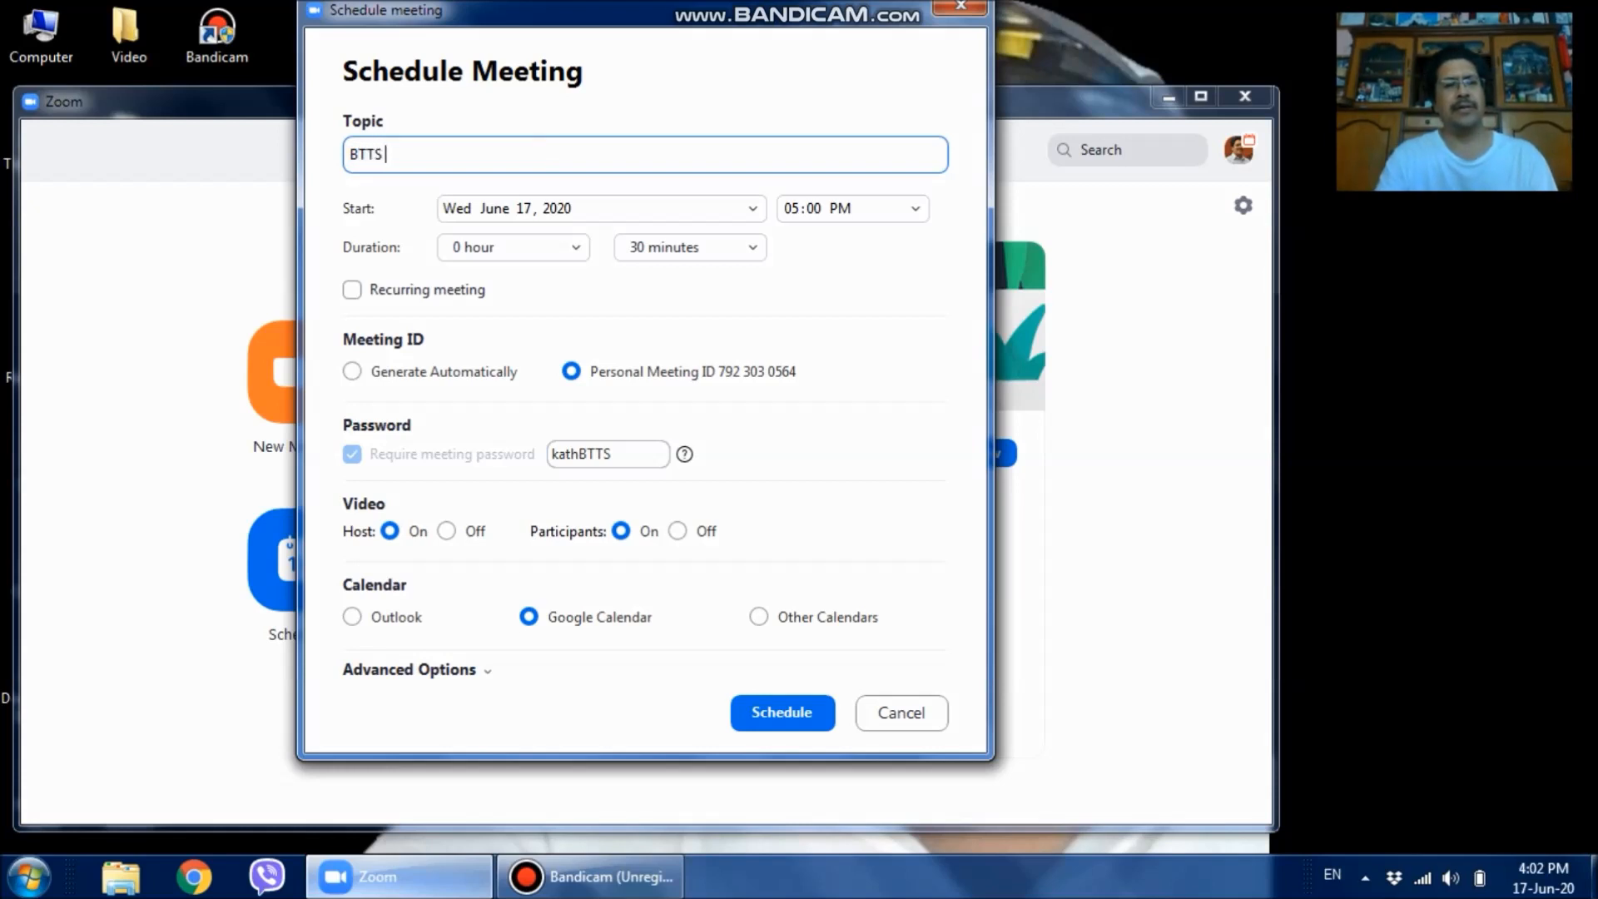
pyautogui.write(' KATH')
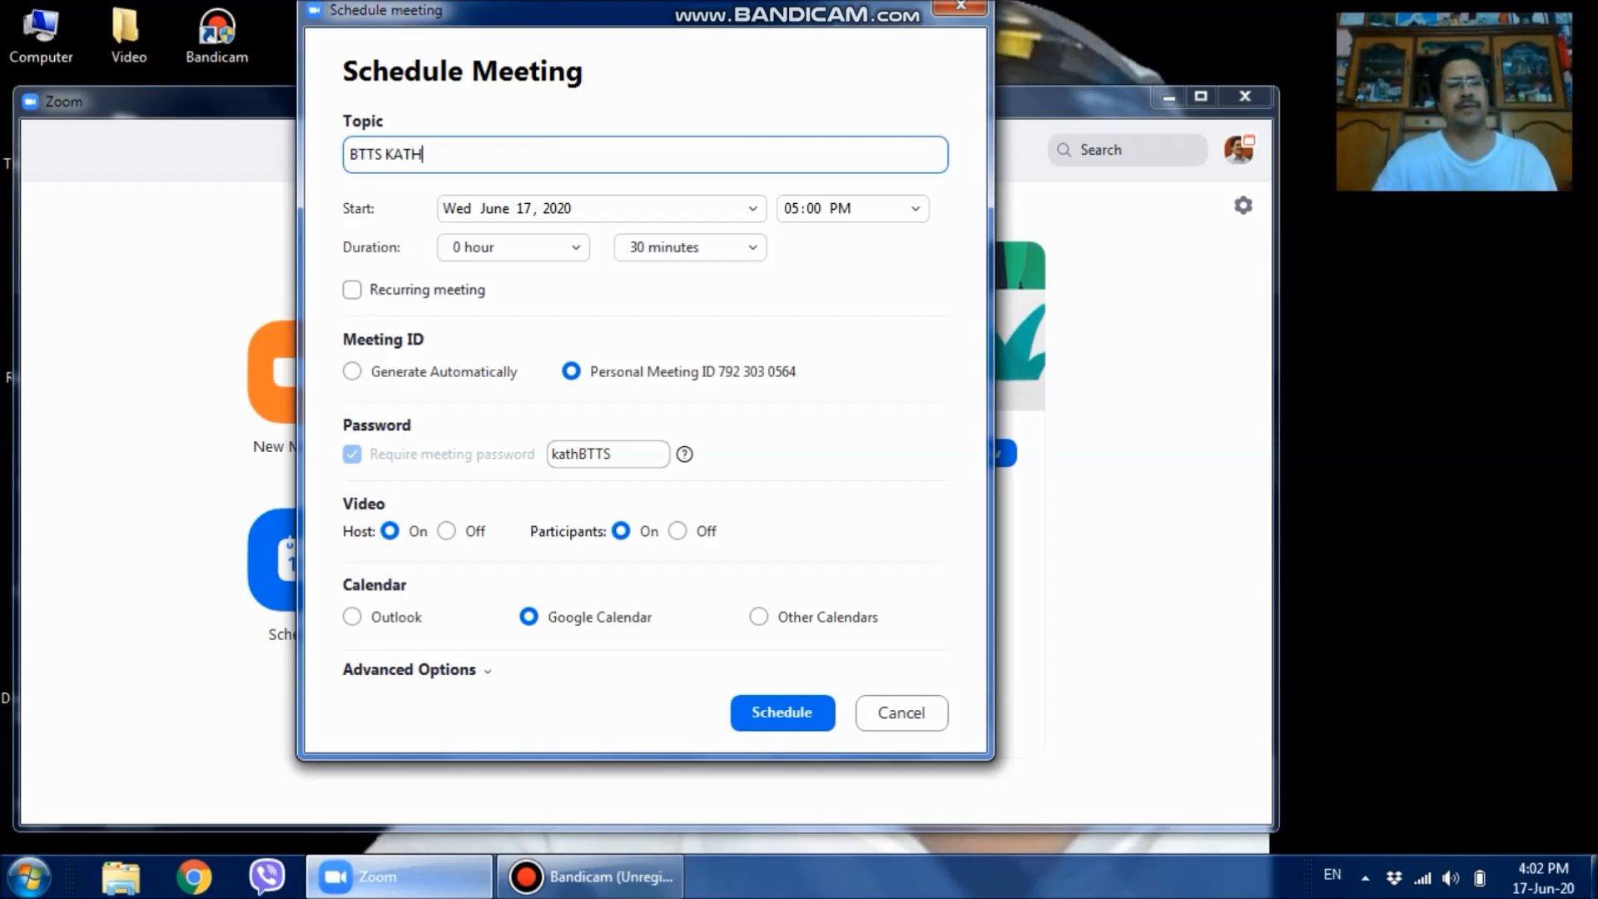
# - Set the meeting's start to Sunday, June 21, 2020 at 08:15 AM
pyautogui.click(678, 209)
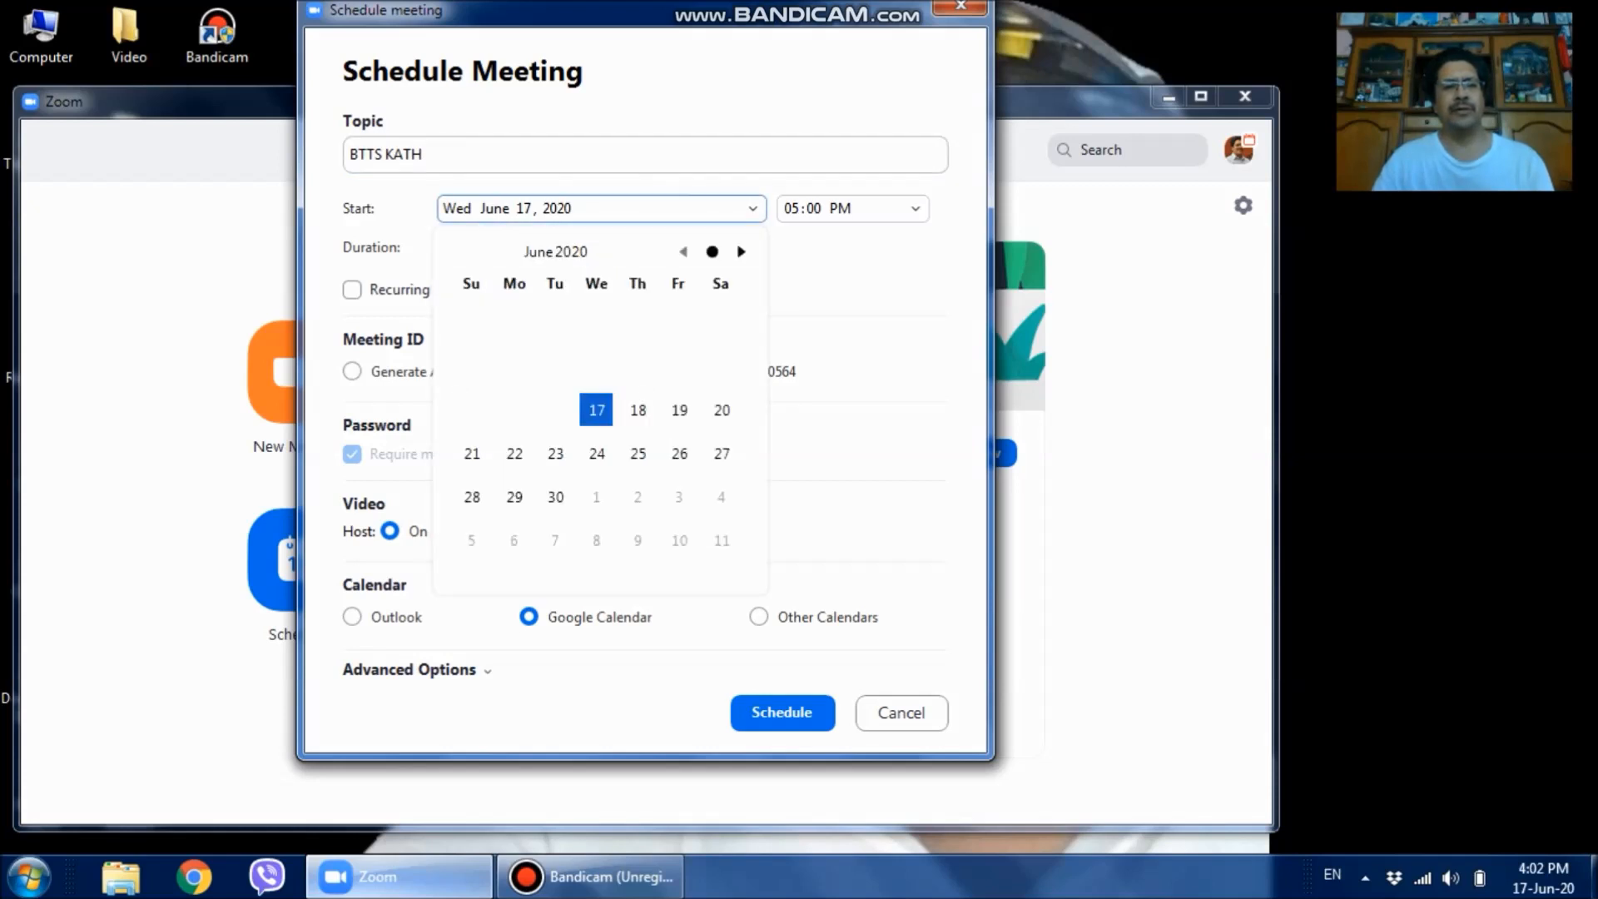
pyautogui.click(472, 453)
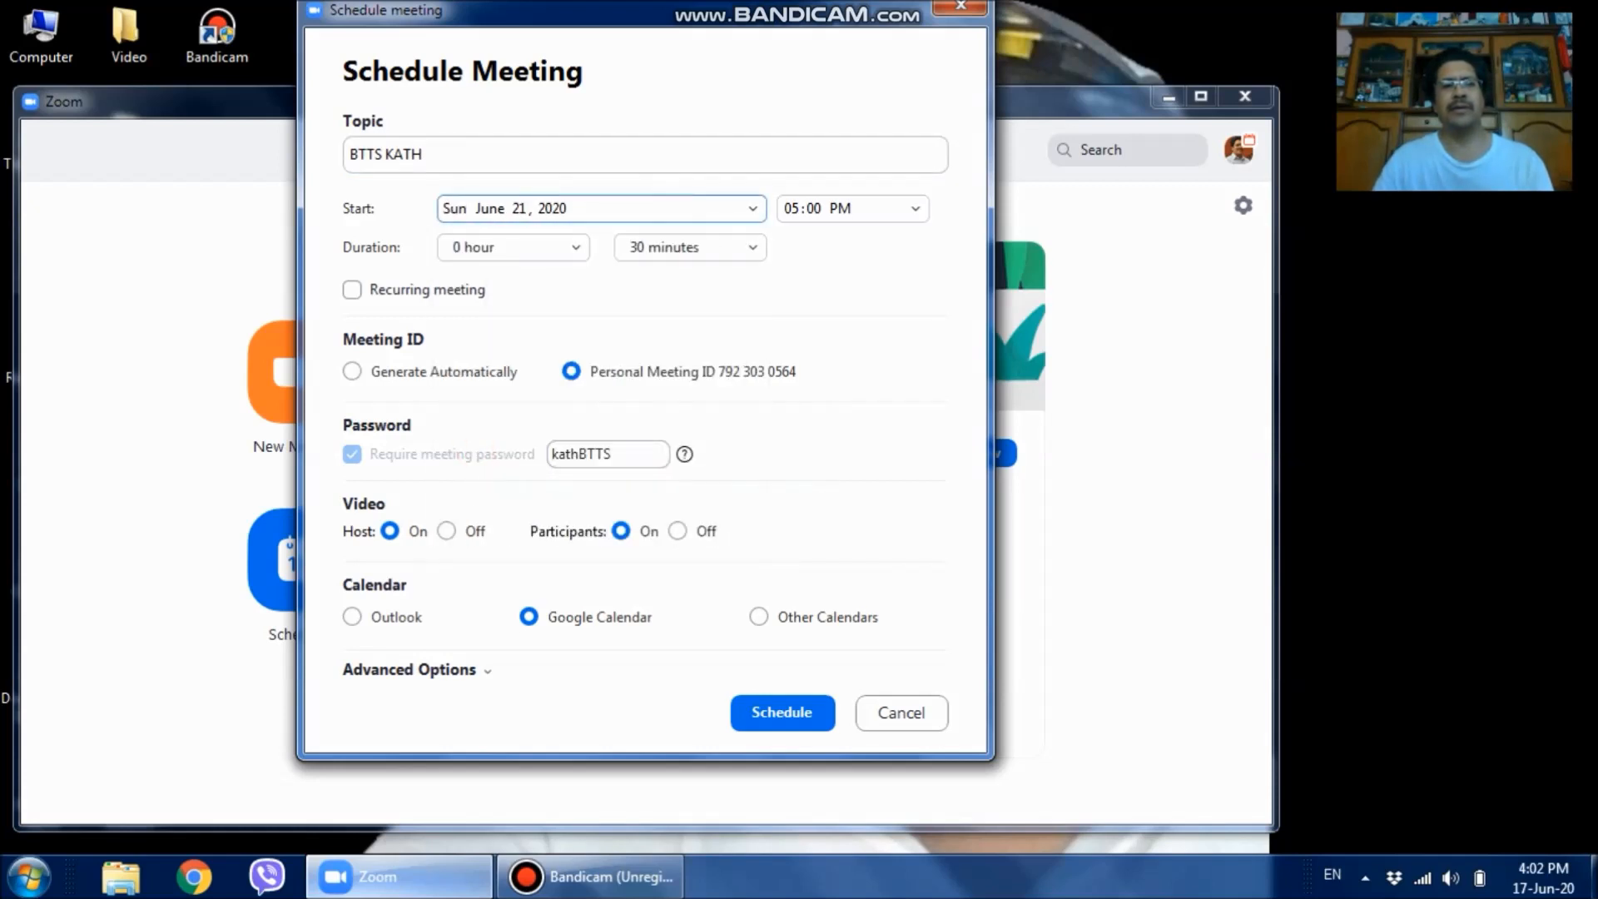
pyautogui.click(872, 211)
pyautogui.scroll(2, 865, 285)
pyautogui.scroll(7, 849, 288)
pyautogui.scroll(3, 849, 291)
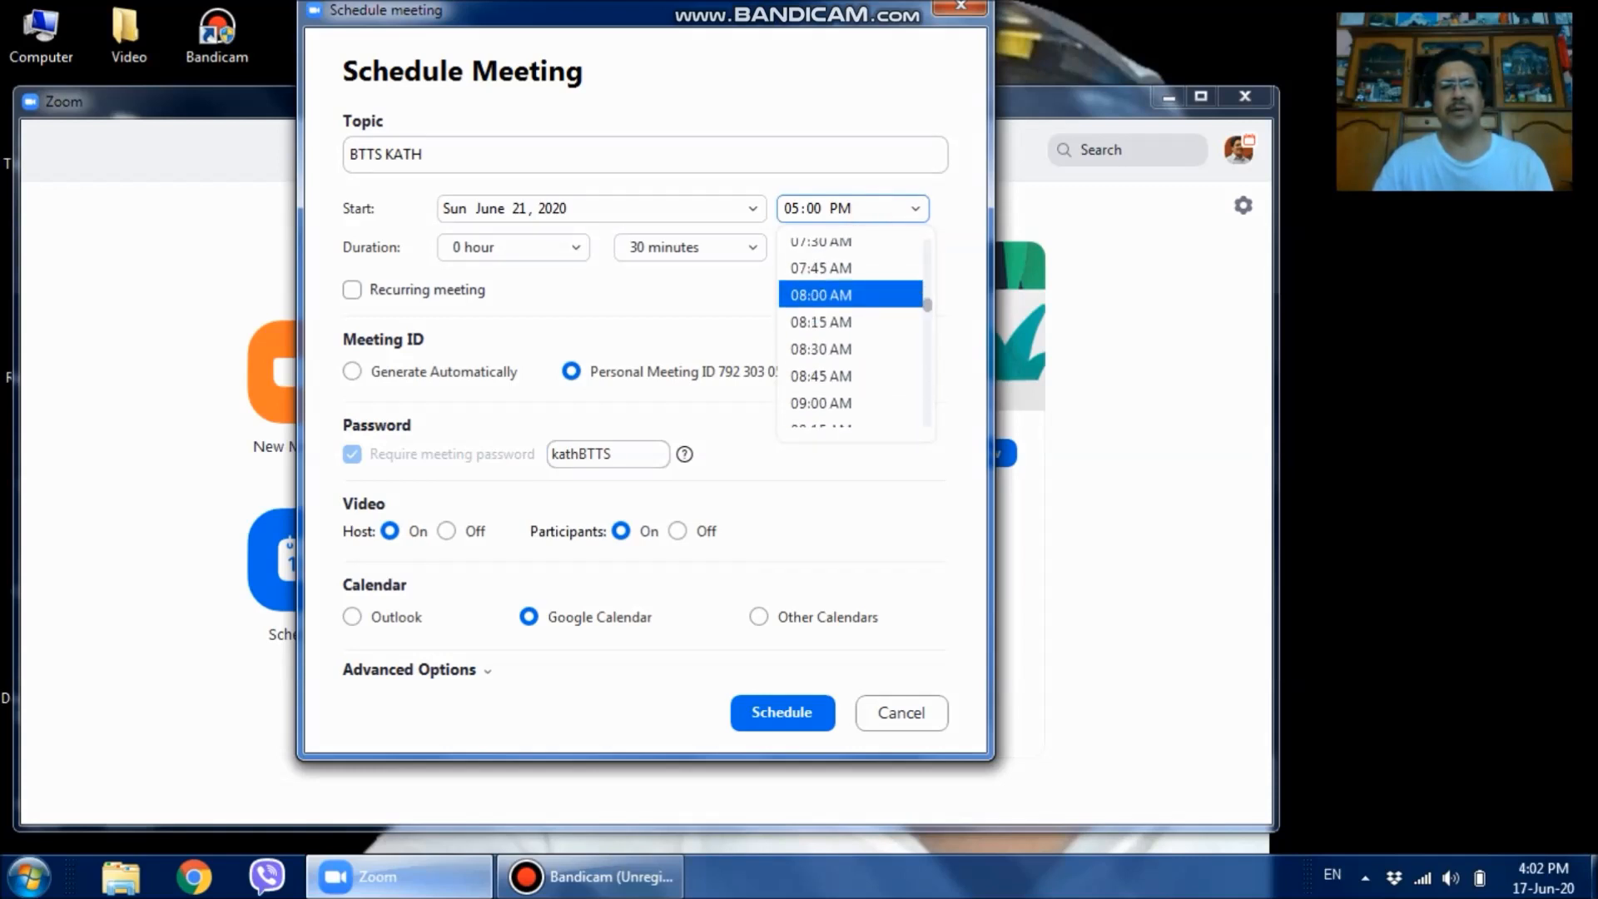
pyautogui.click(853, 322)
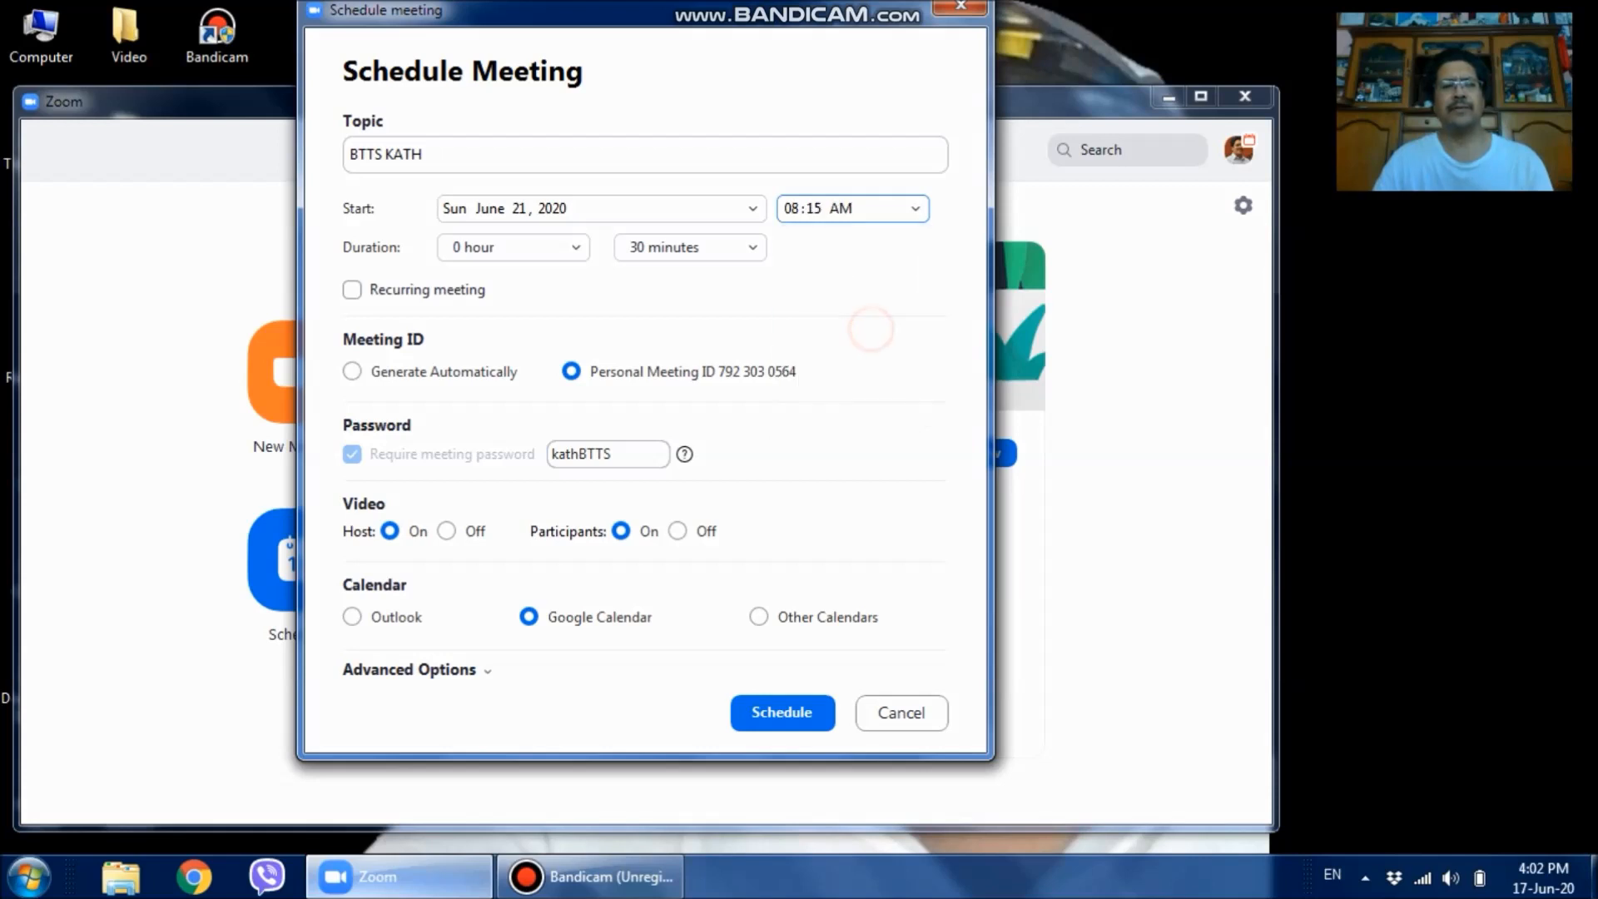
# - Set the meeting's duration to 1 hour 30 minutes and make it a recurring meeting
pyautogui.click(525, 243)
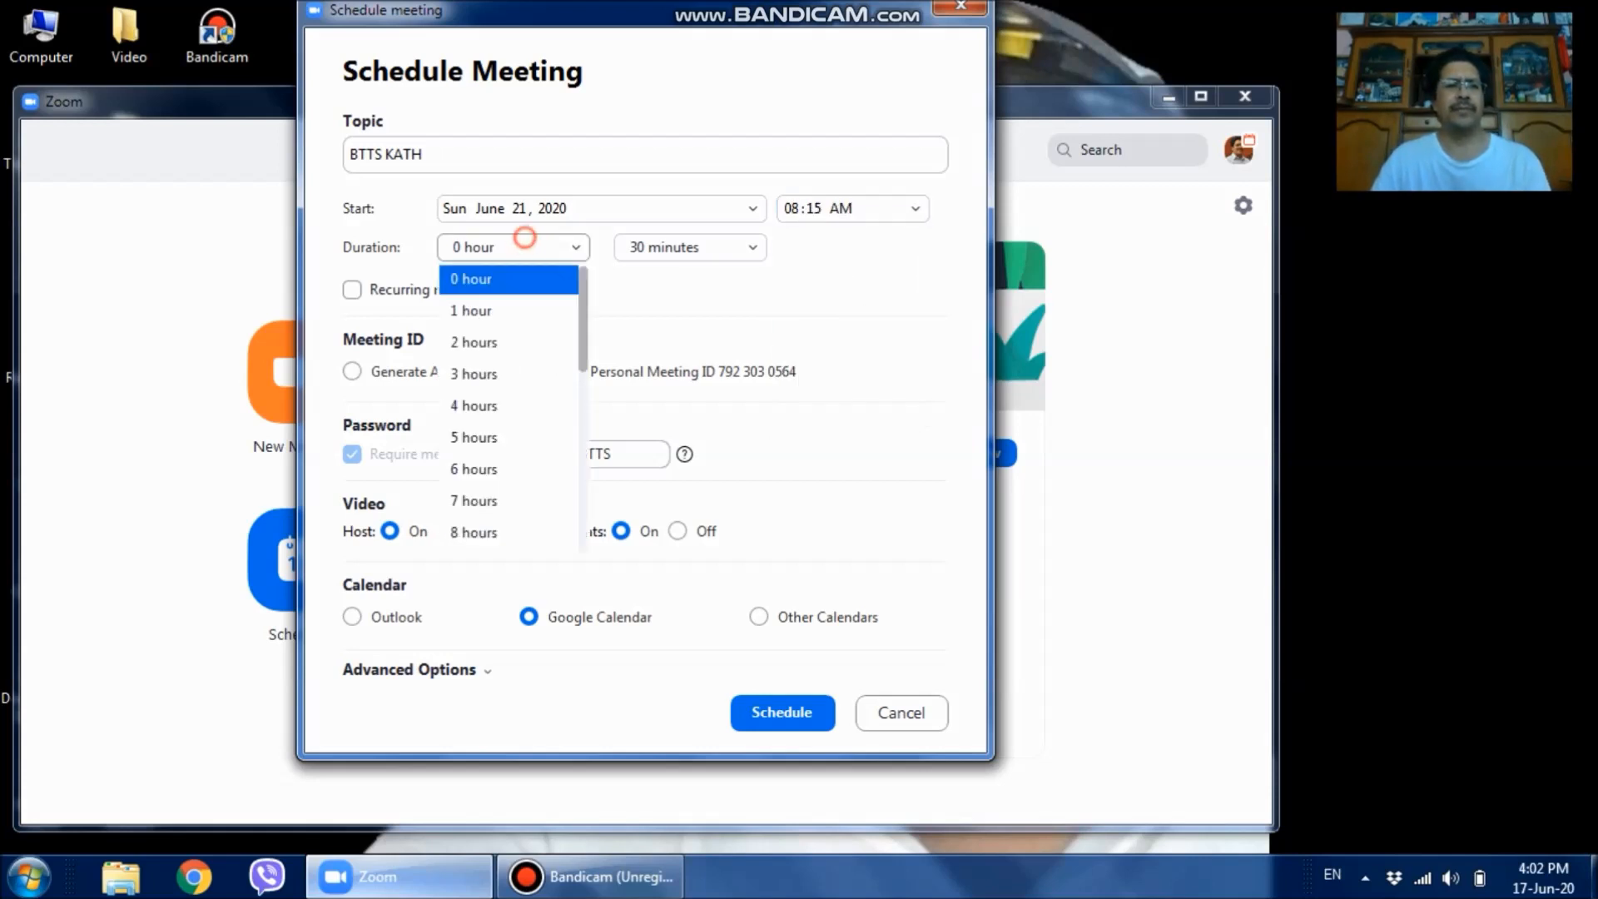
pyautogui.click(491, 308)
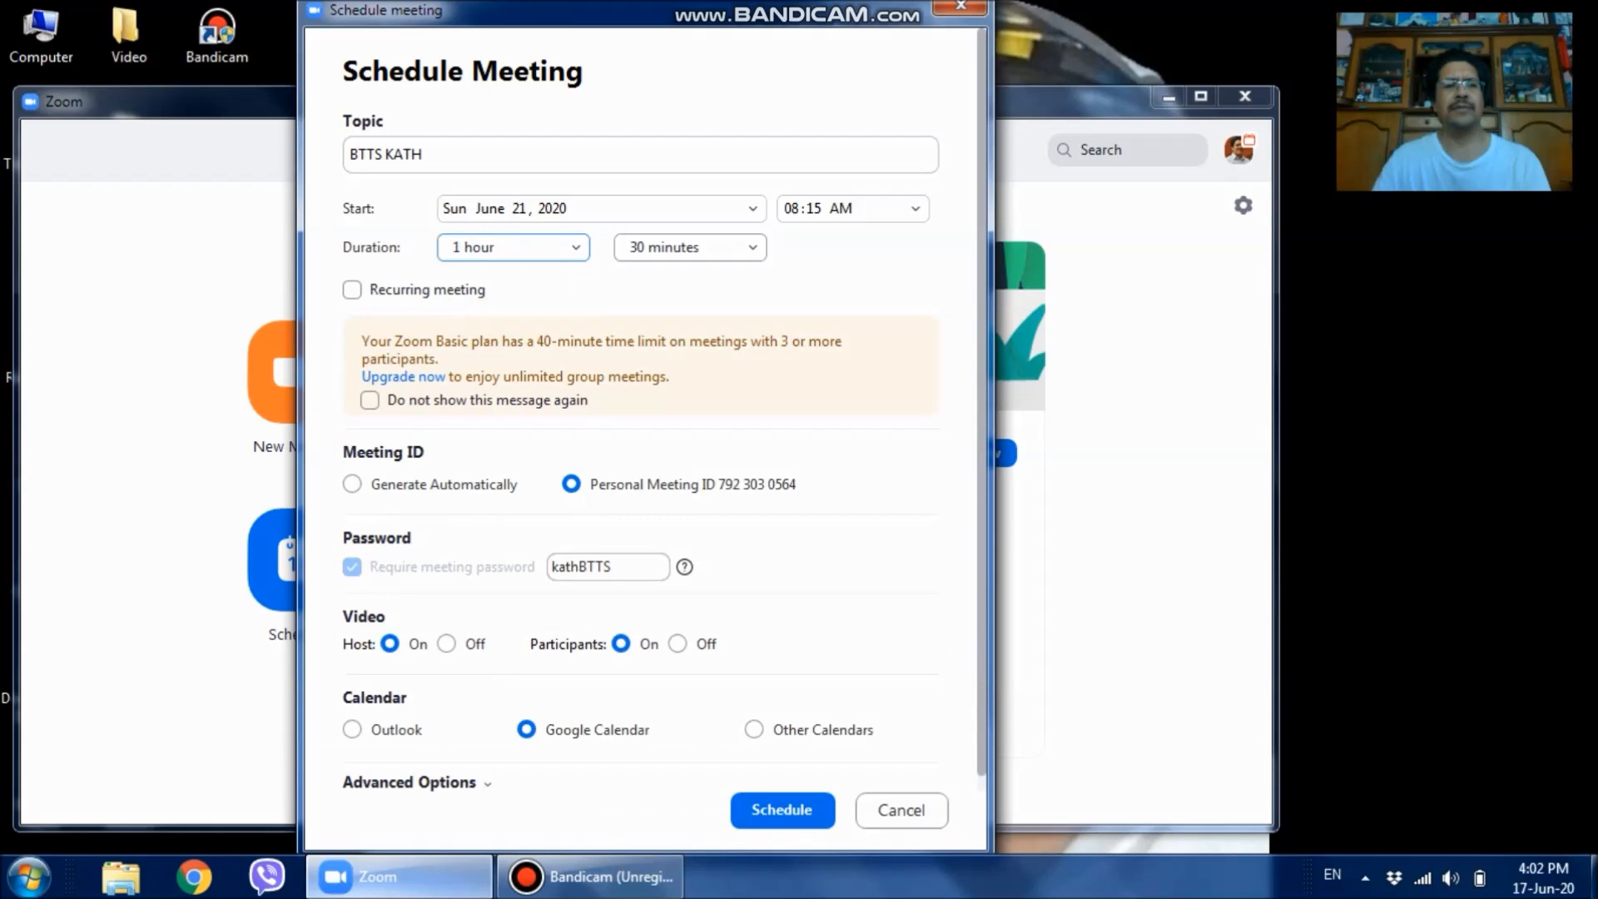
pyautogui.click(749, 246)
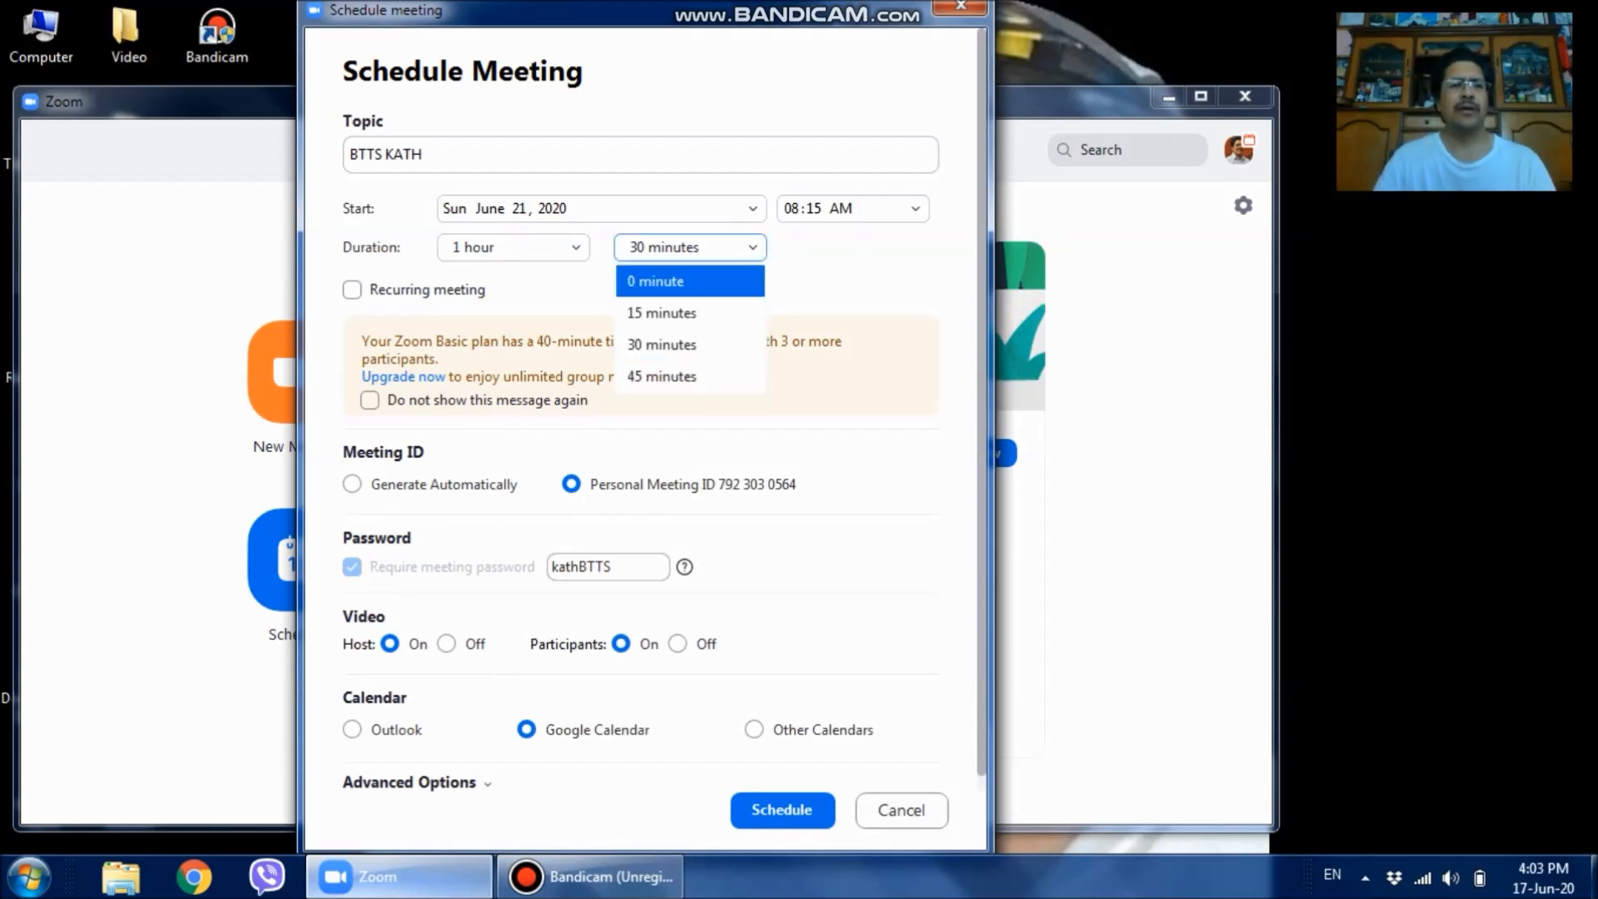
pyautogui.click(353, 290)
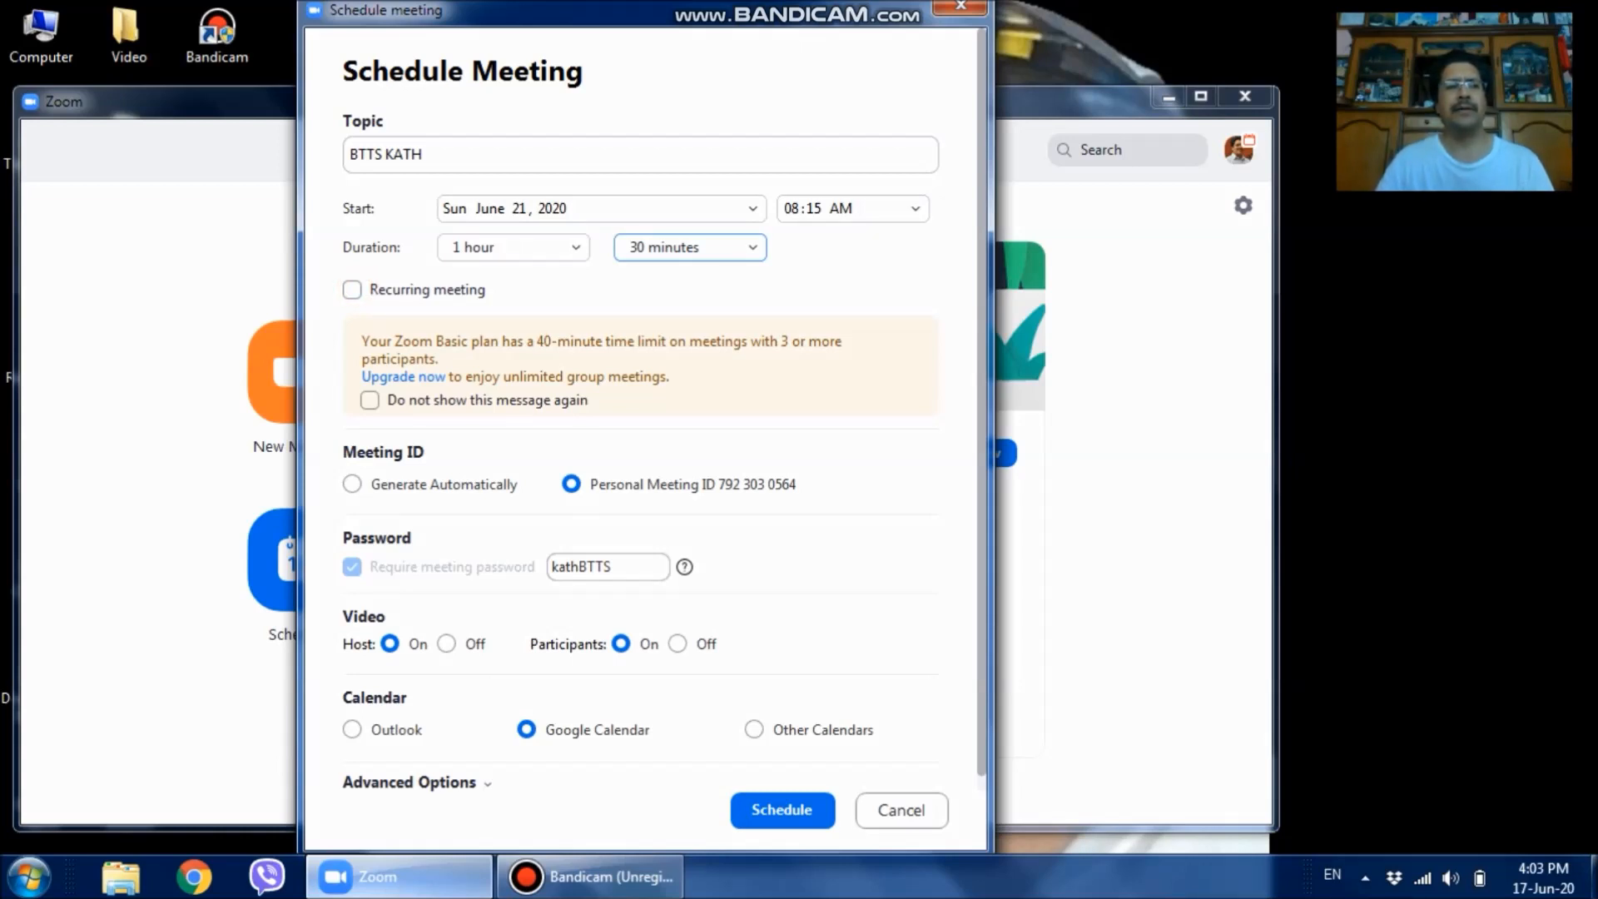
pyautogui.click(353, 289)
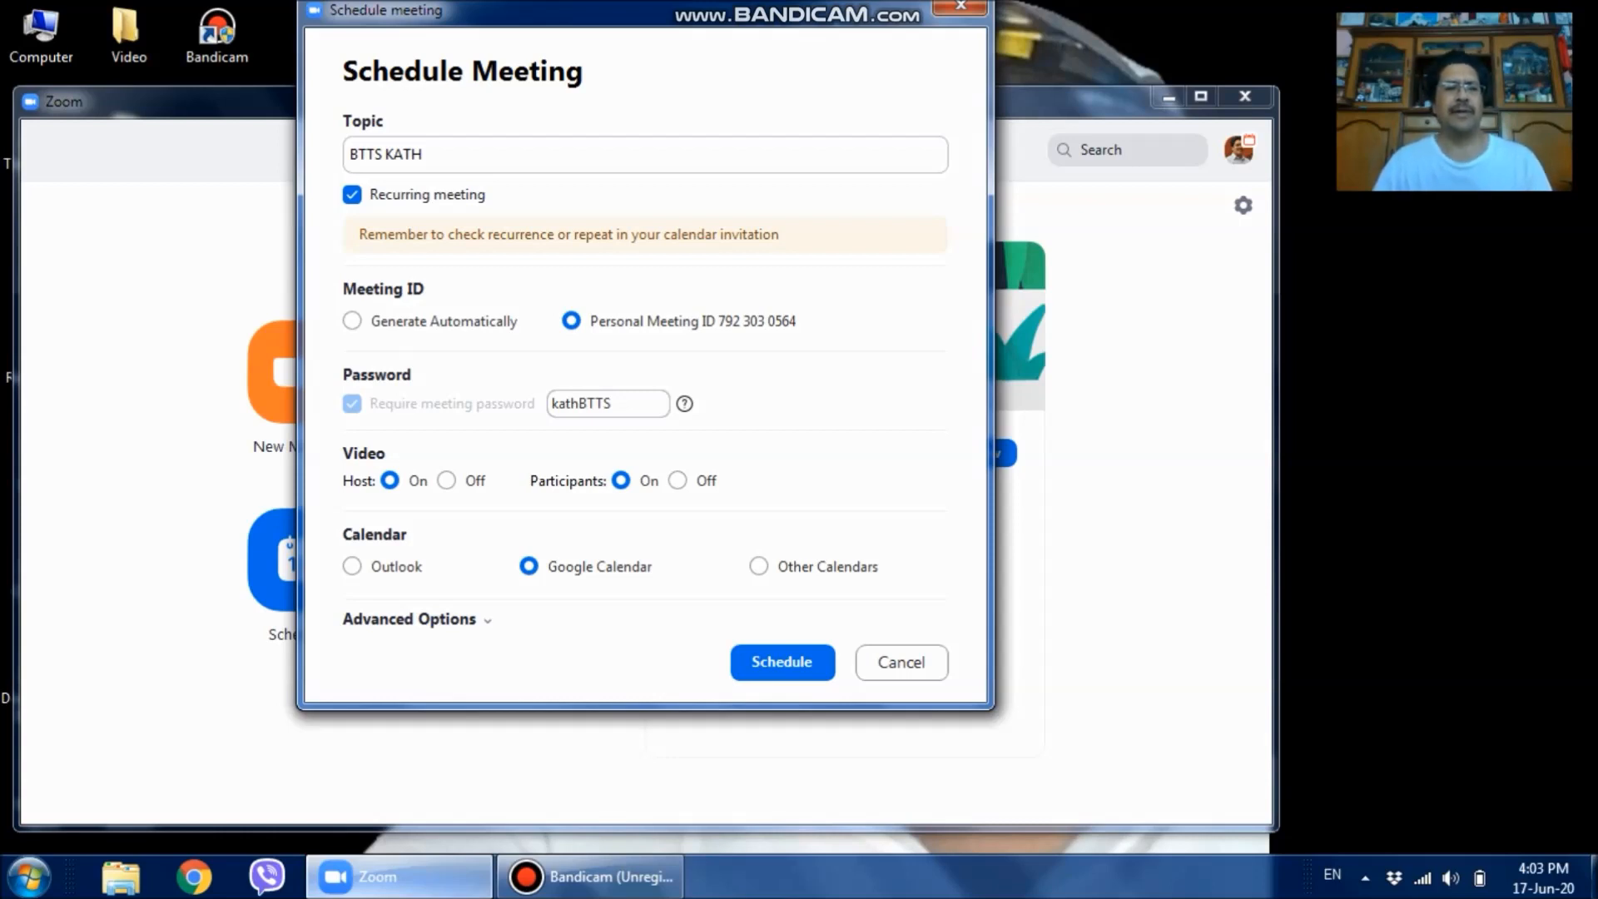
# - Replace the existing meeting password with a new one
pyautogui.doubleClick(598, 403)
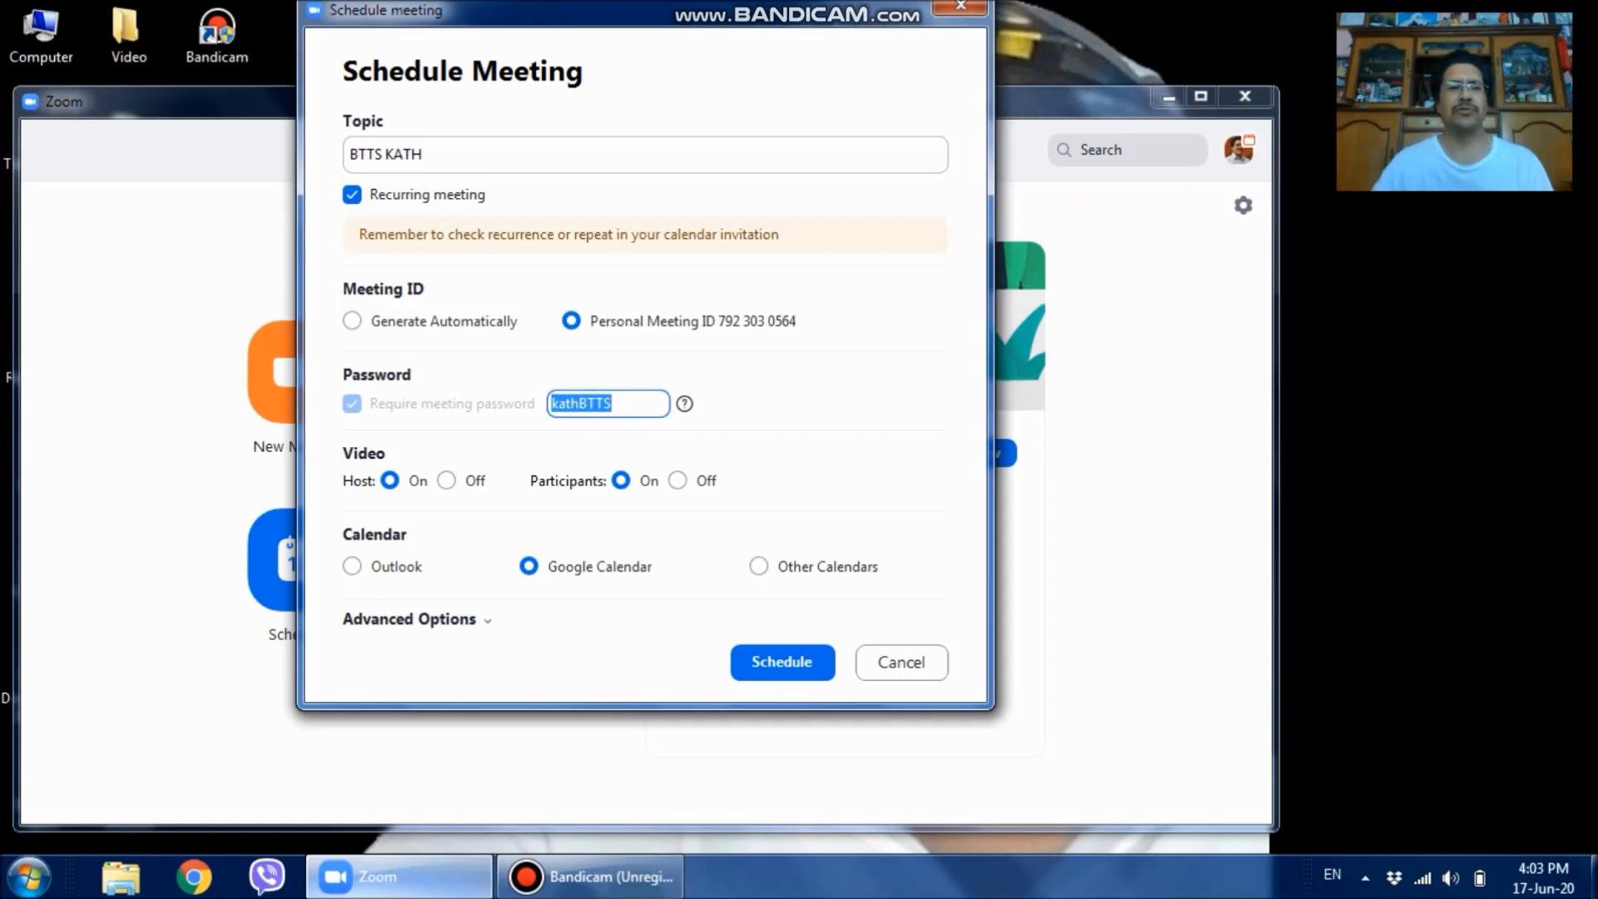
pyautogui.moveTo(634, 407); pyautogui.dragTo(550, 405)
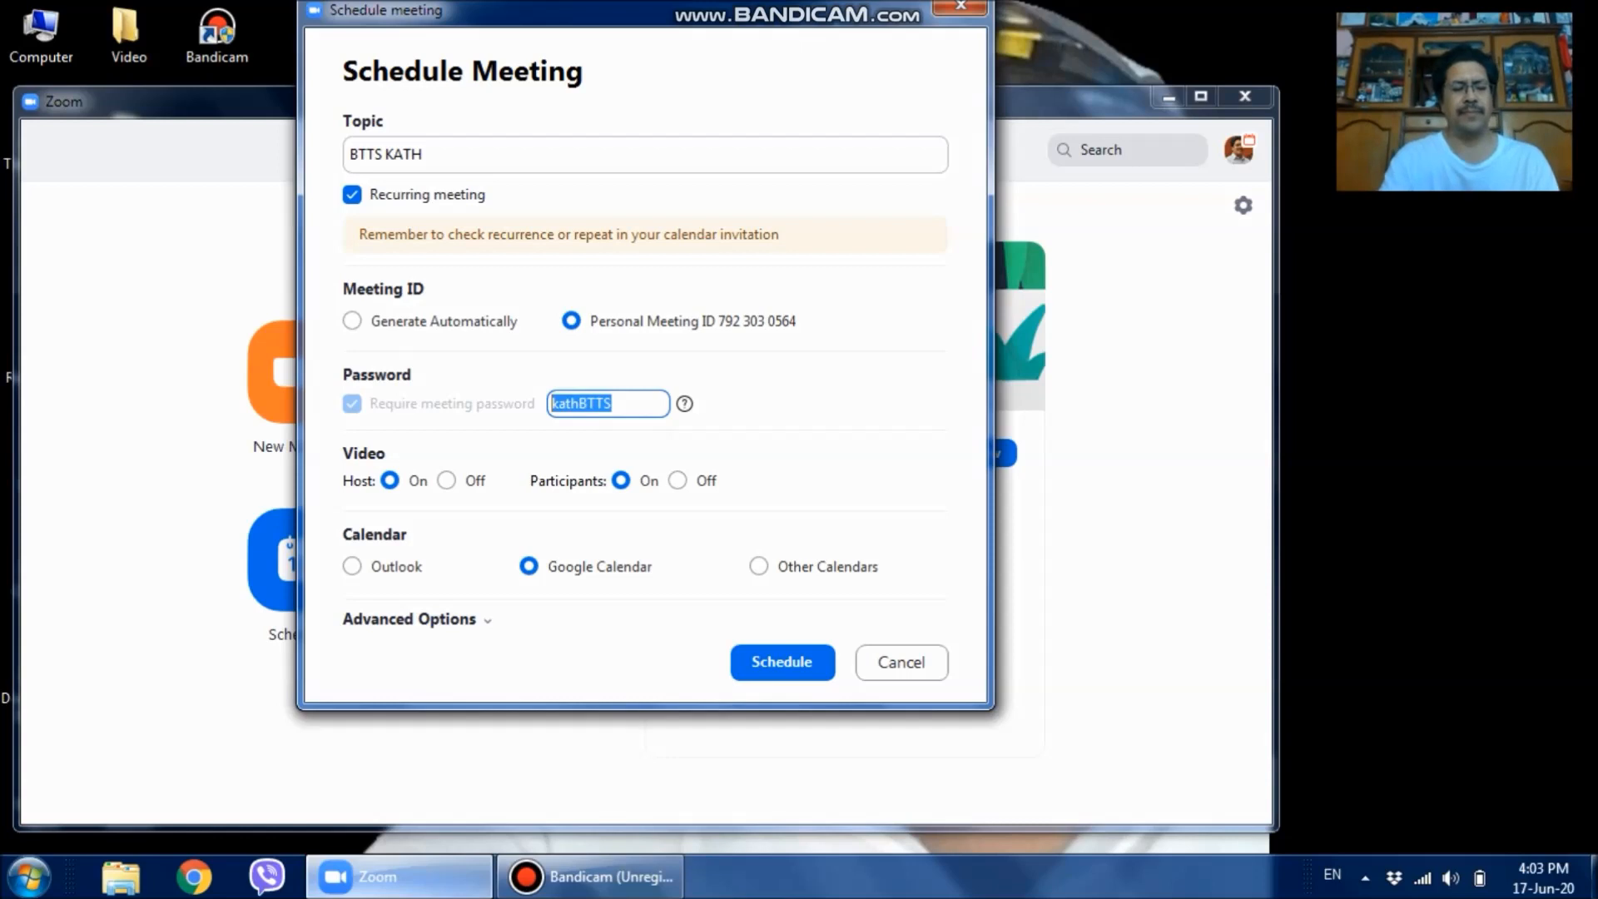
pyautogui.write('B')
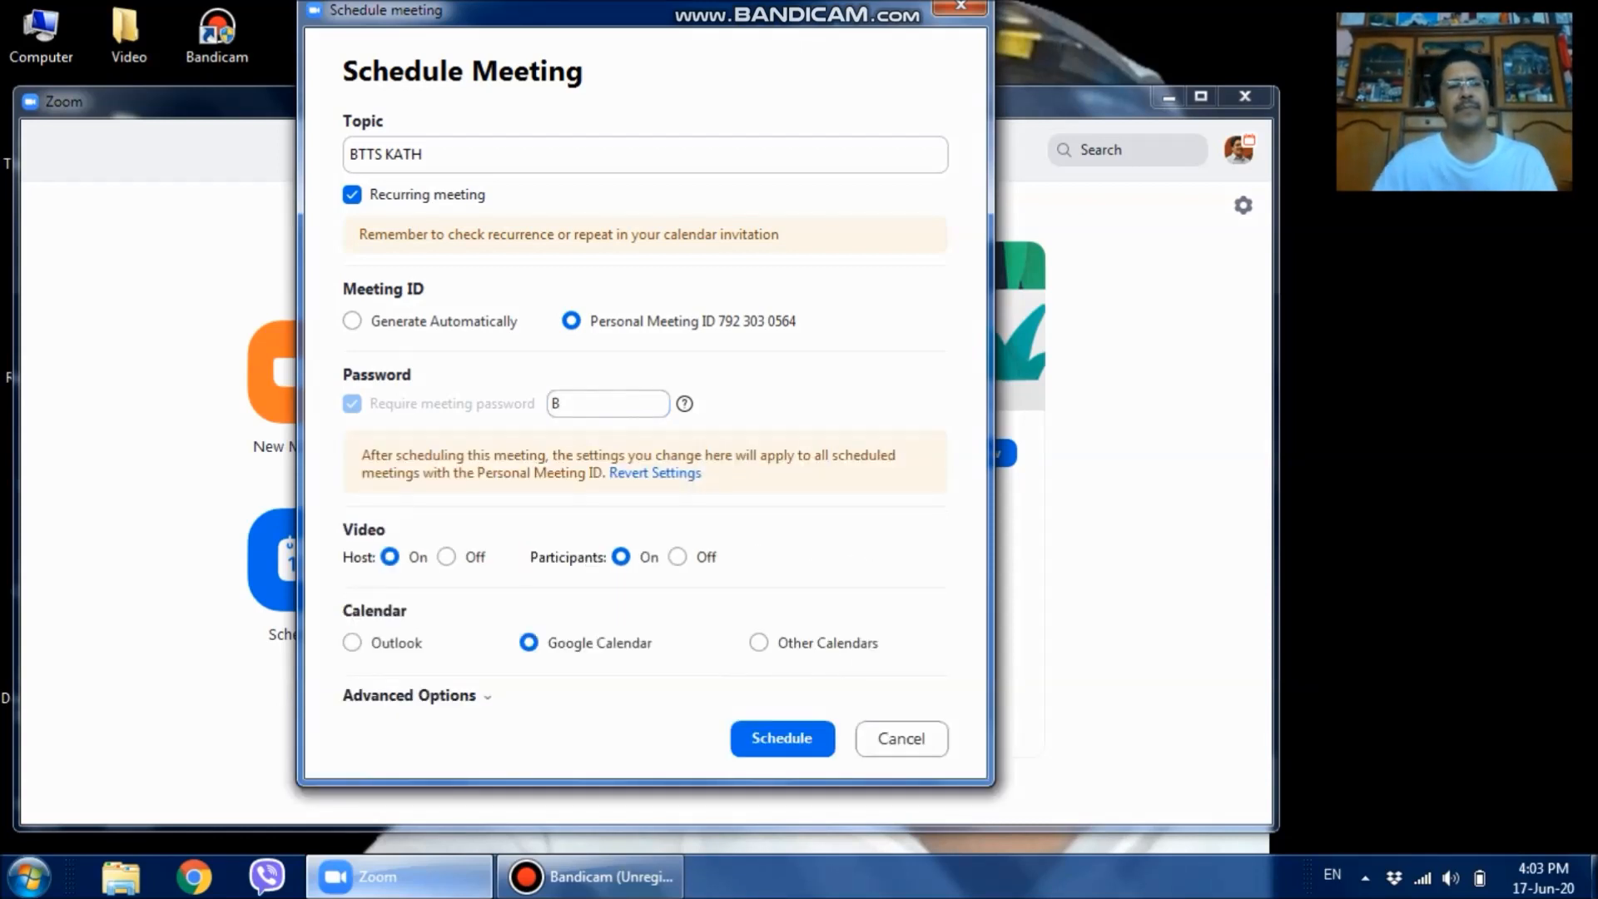
pyautogui.click(583, 405)
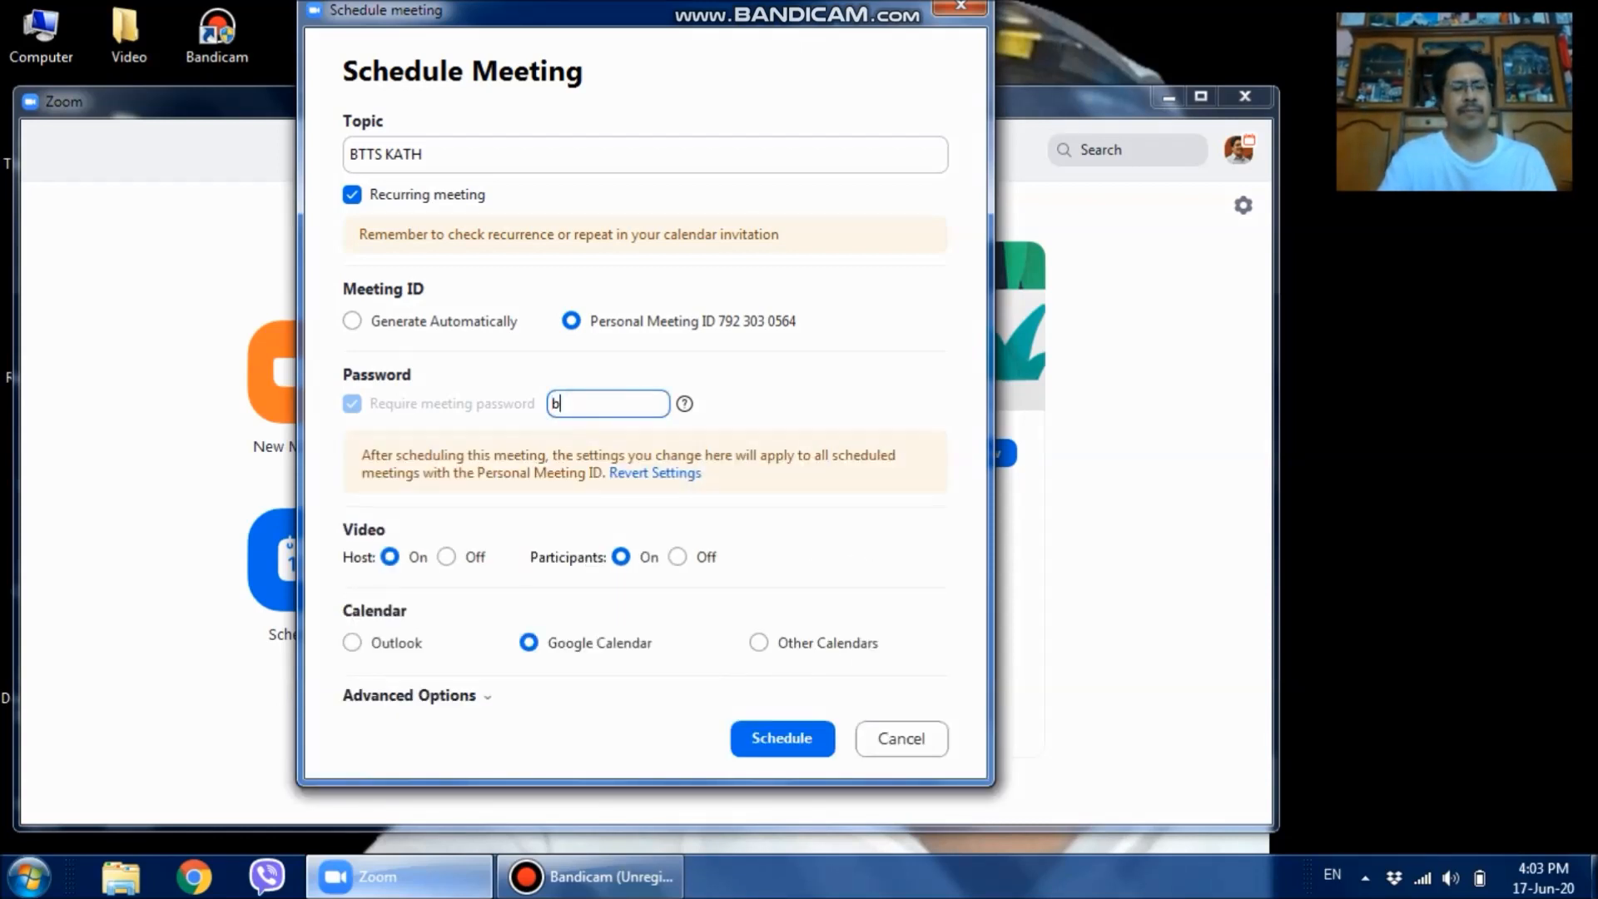
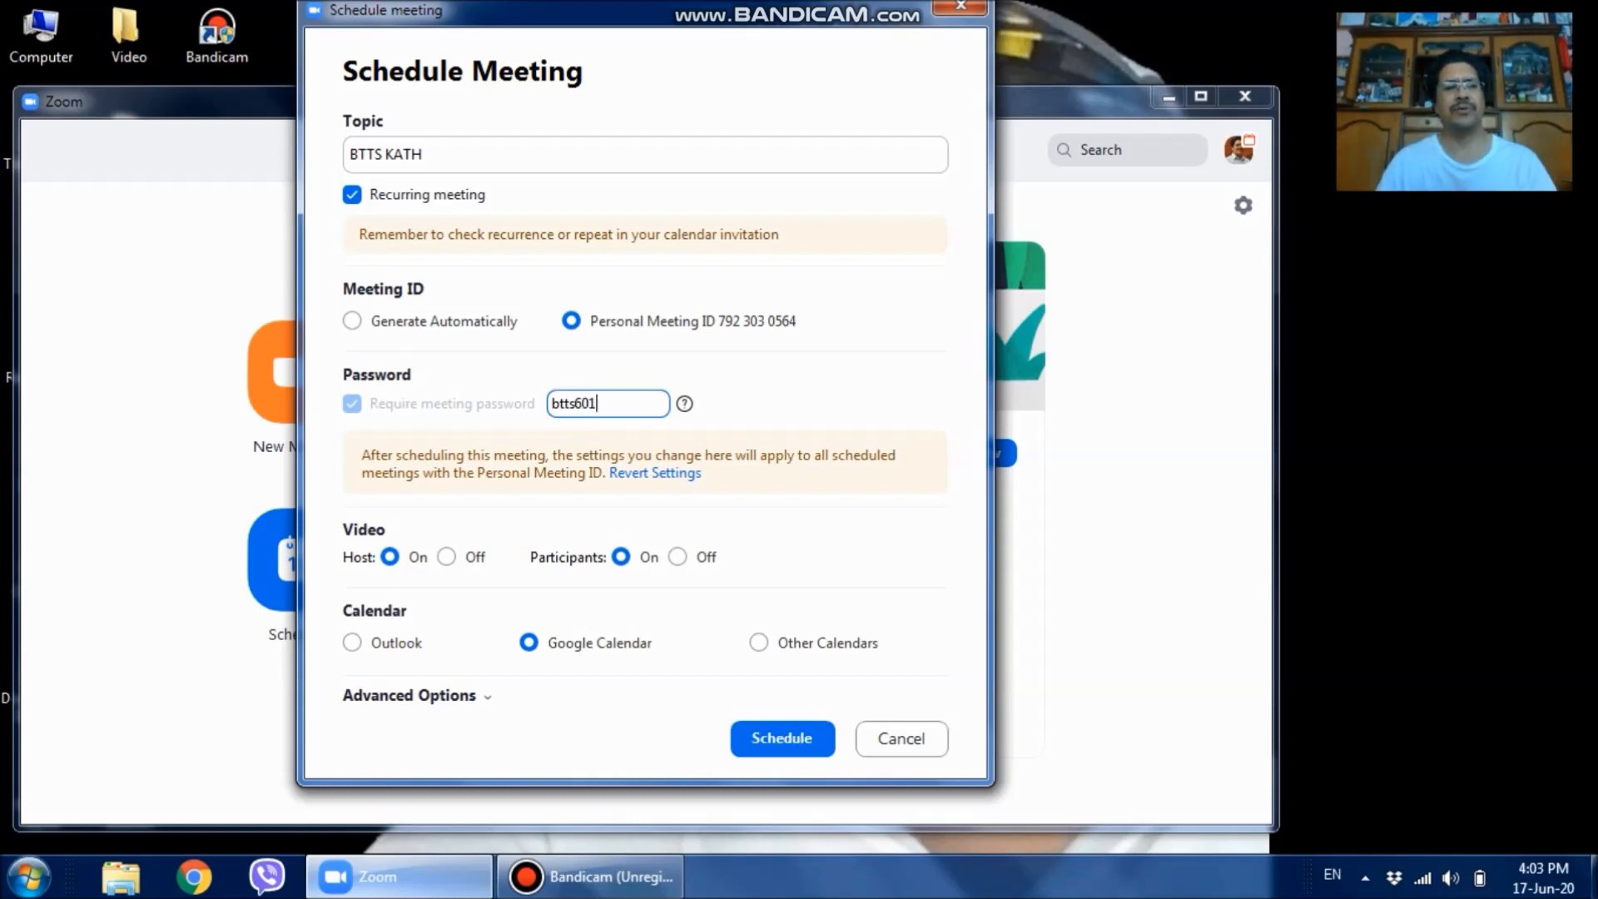
pyautogui.click(662, 519)
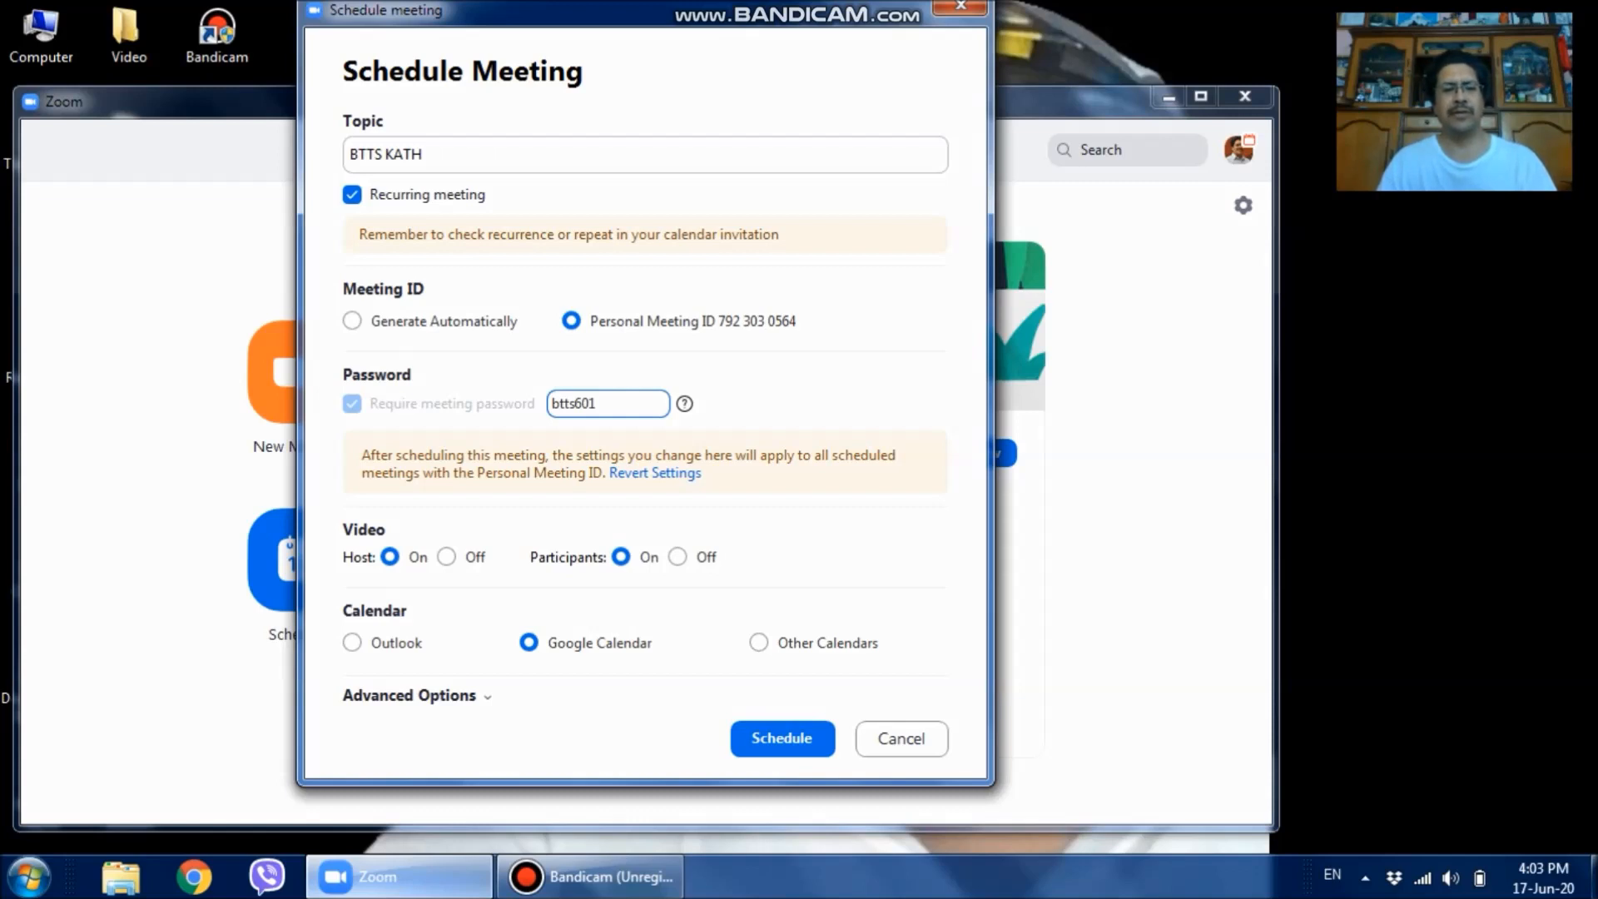
# - Expand the advanced meeting options and schedule the meeting with Google Calendar
pyautogui.click(553, 642)
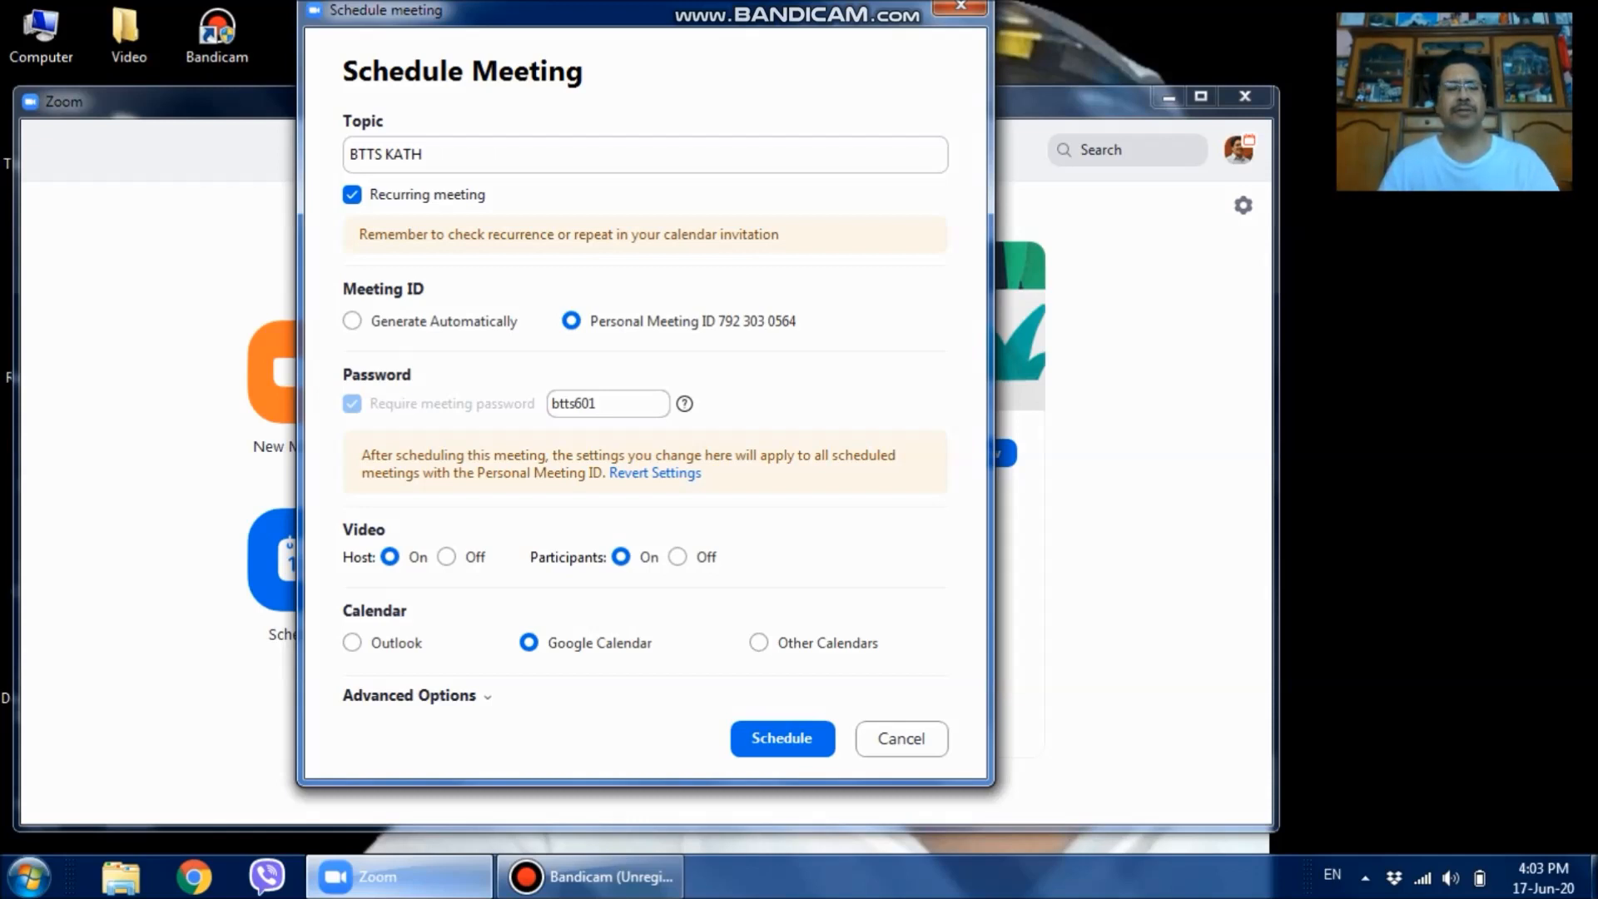
pyautogui.click(490, 698)
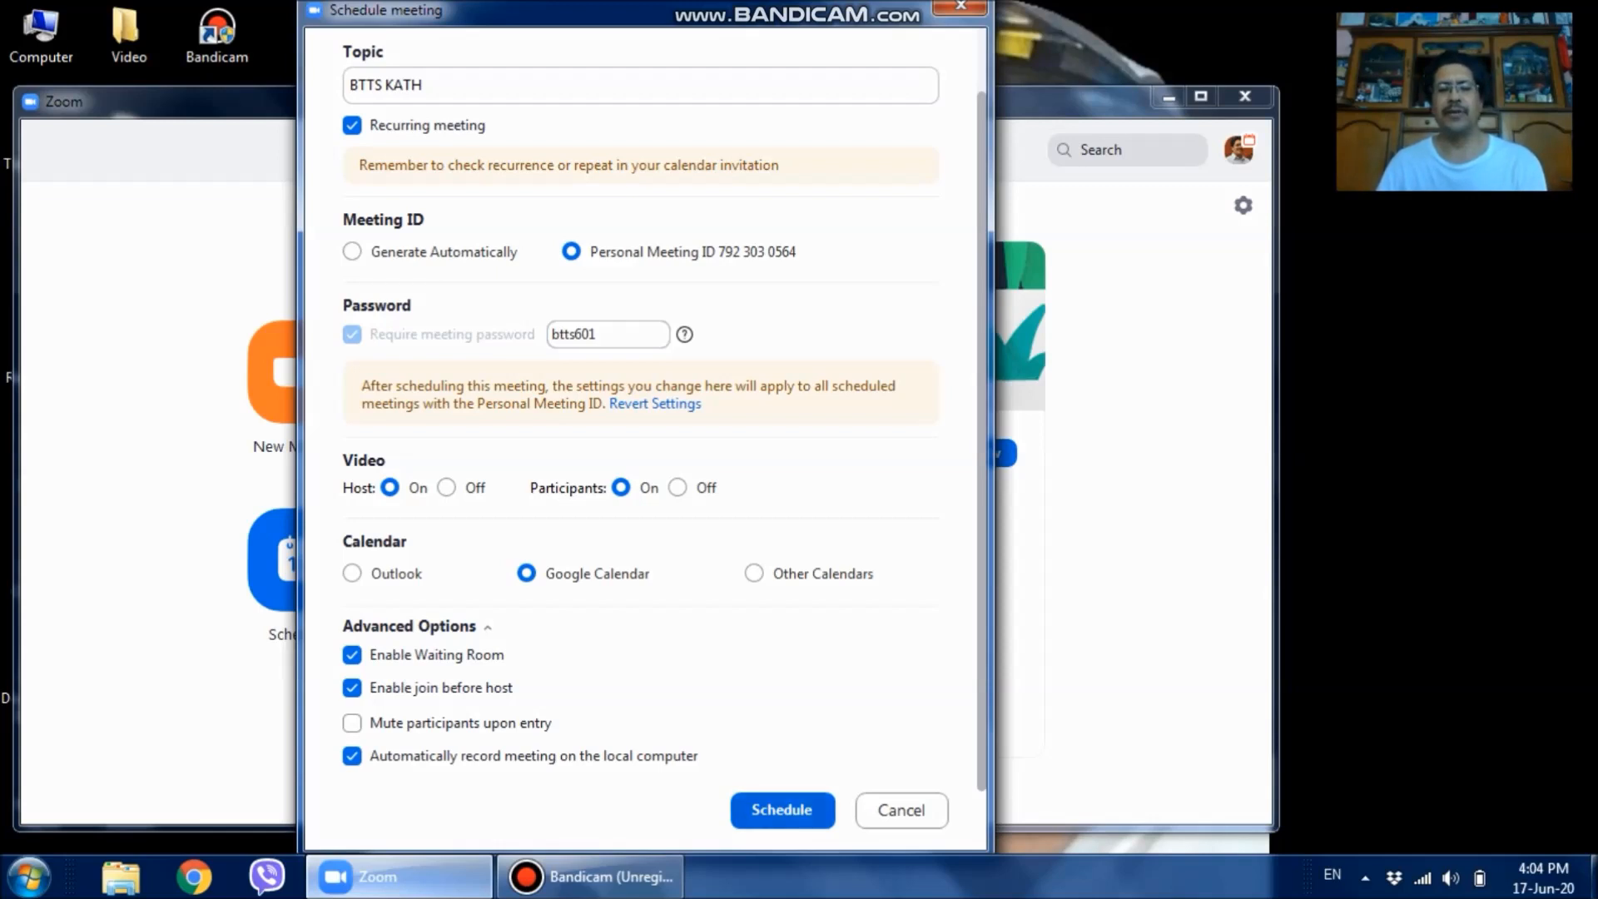
pyautogui.press('Return')
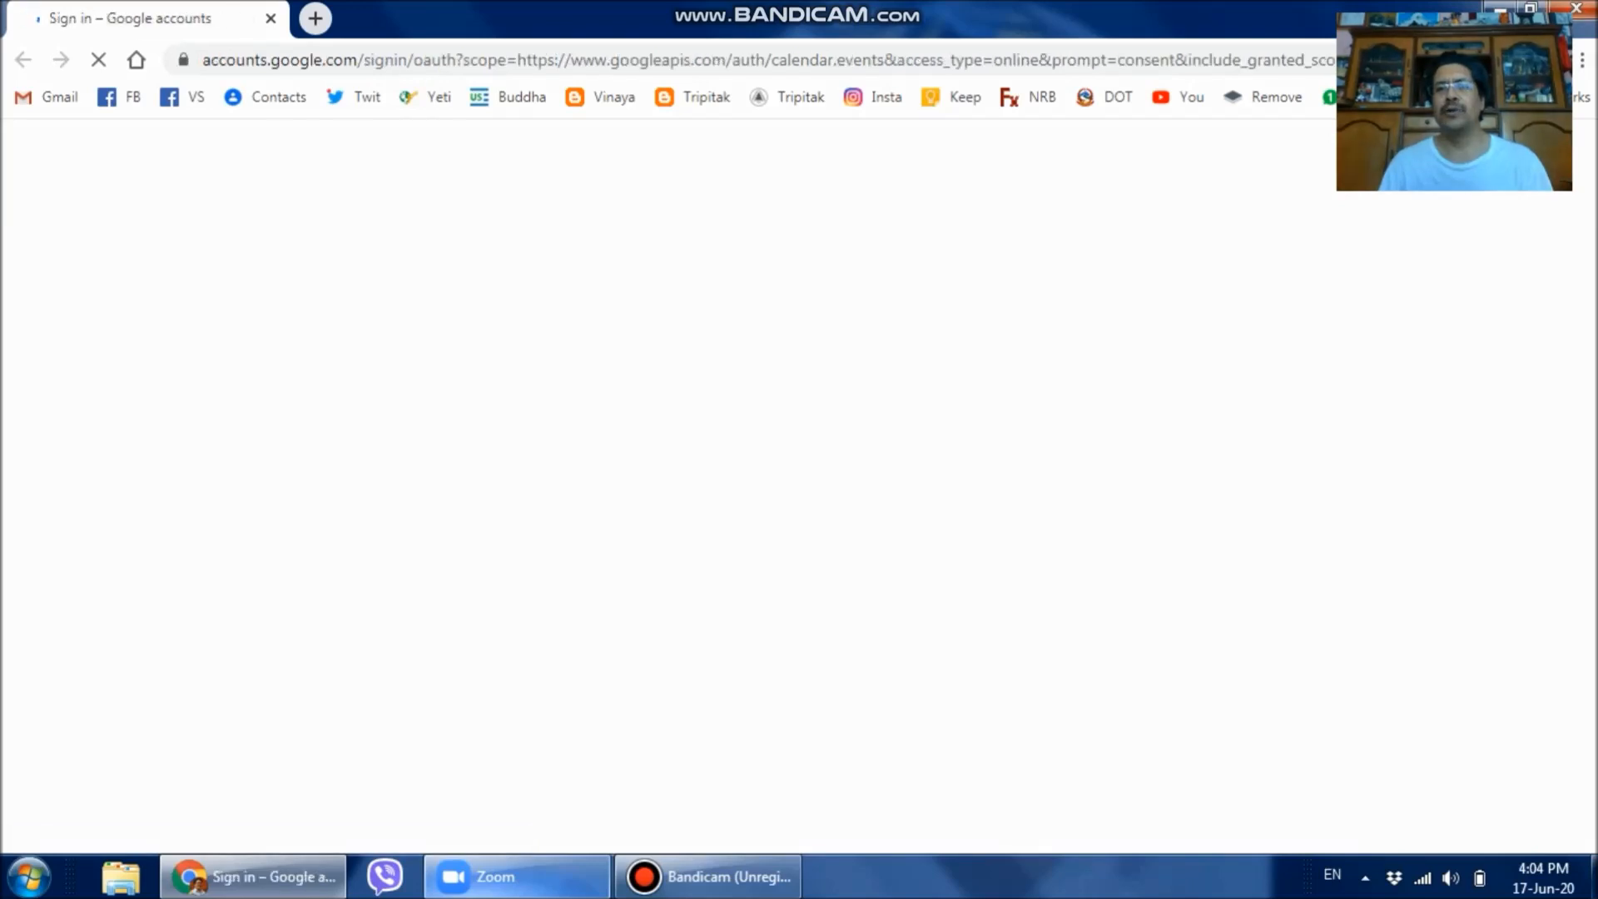
# - Shrink the browser window, choose the host's Google account and allow Zoom to access its calendars
pyautogui.click(1531, 8)
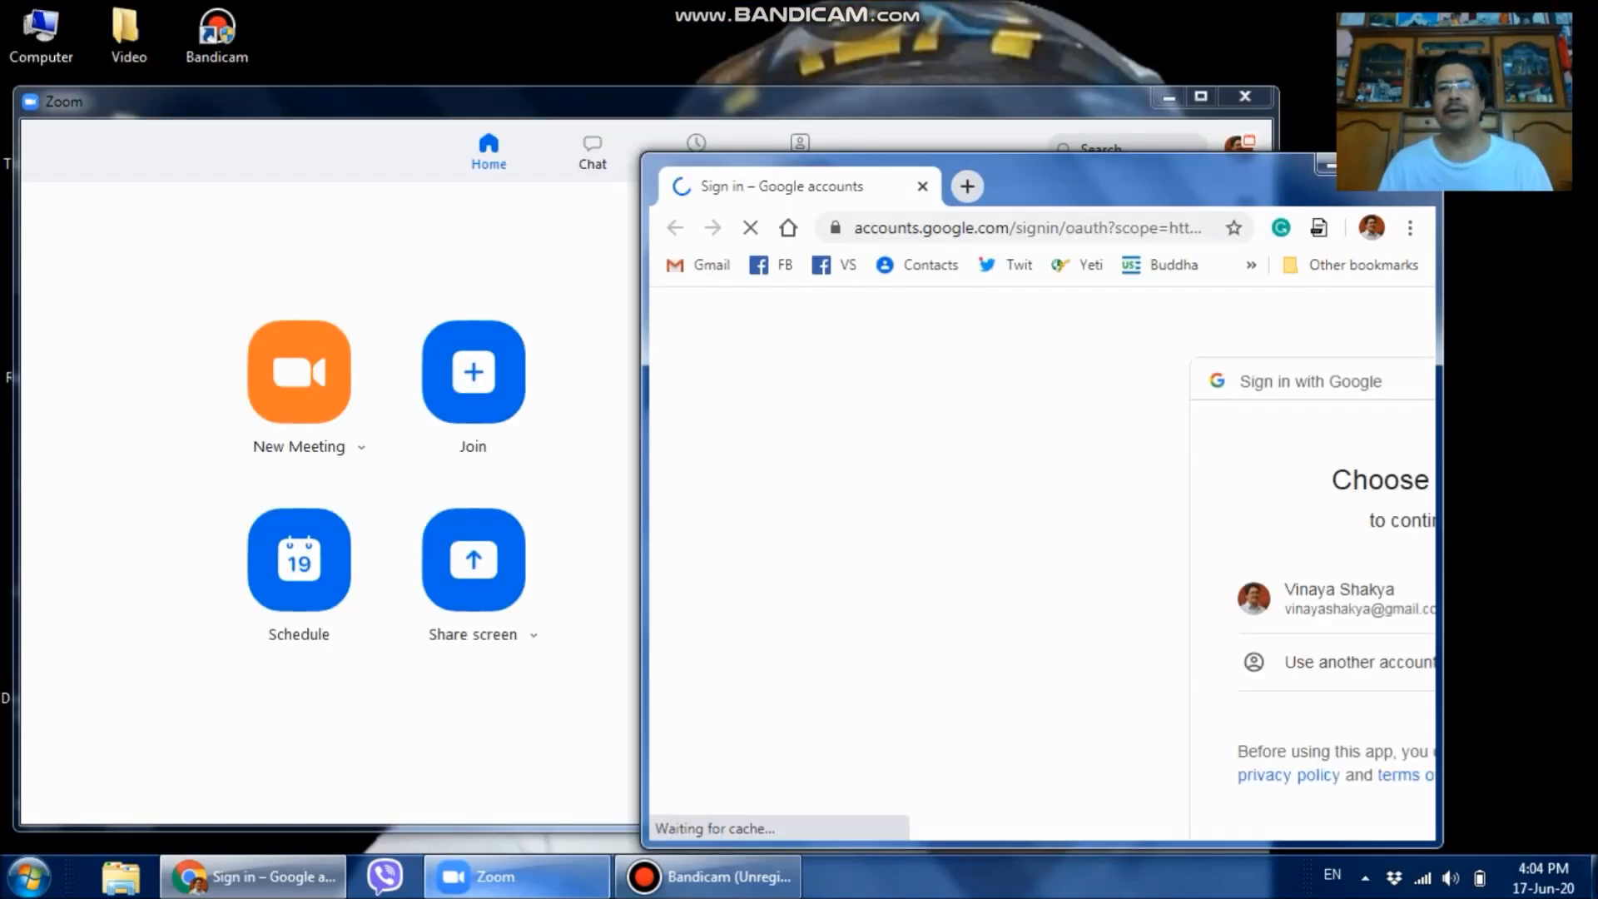
pyautogui.moveTo(1120, 176); pyautogui.dragTo(1024, 165)
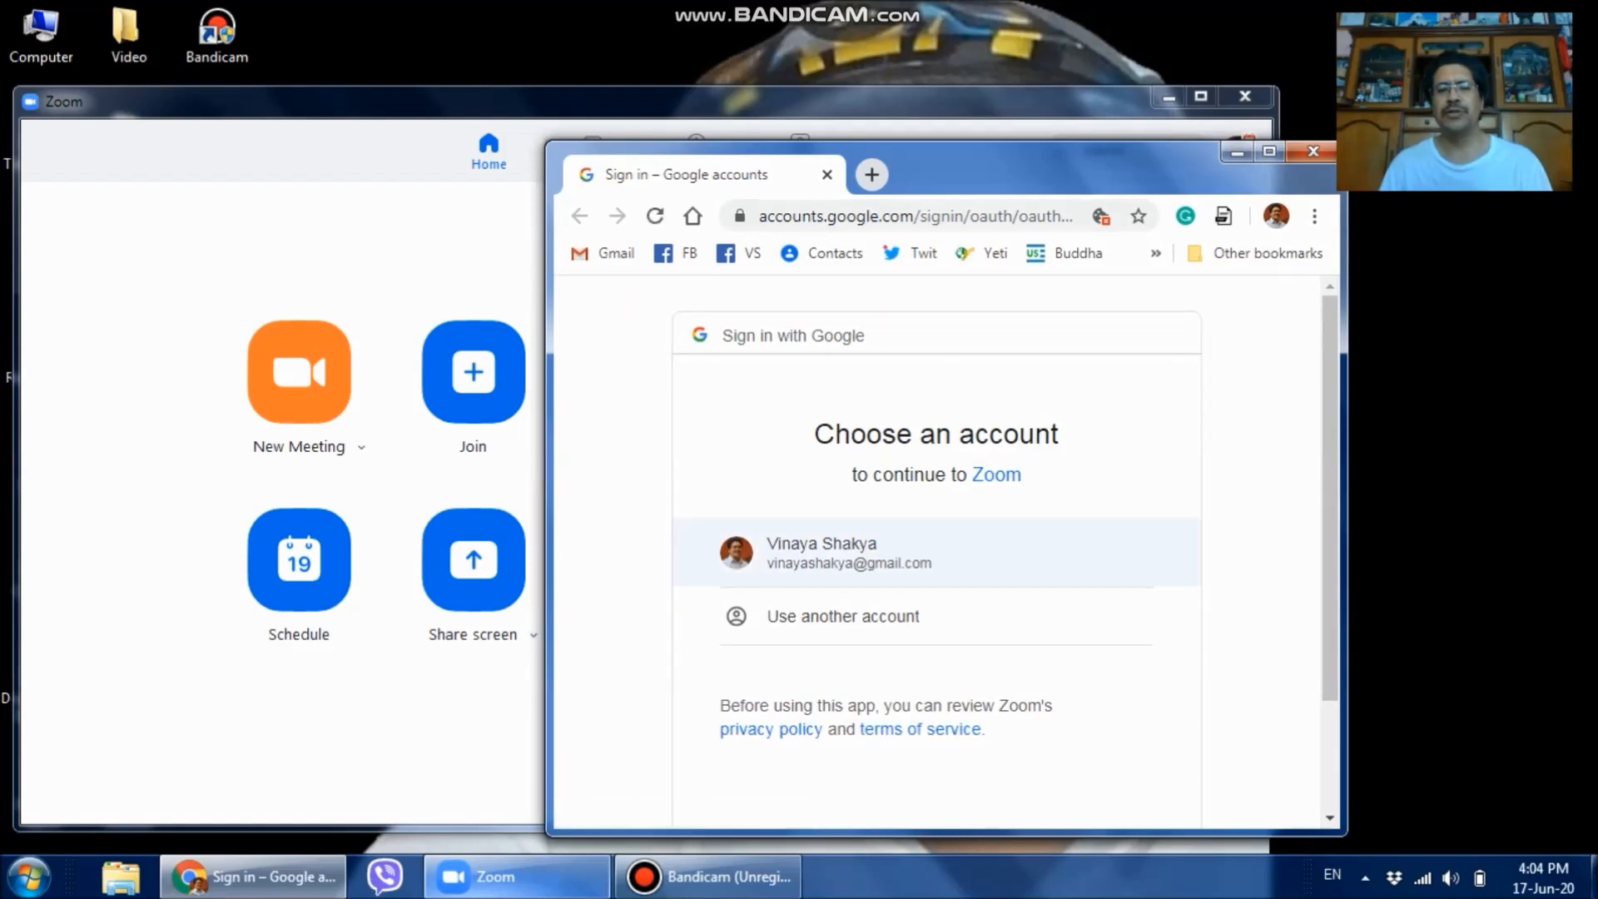
pyautogui.click(875, 552)
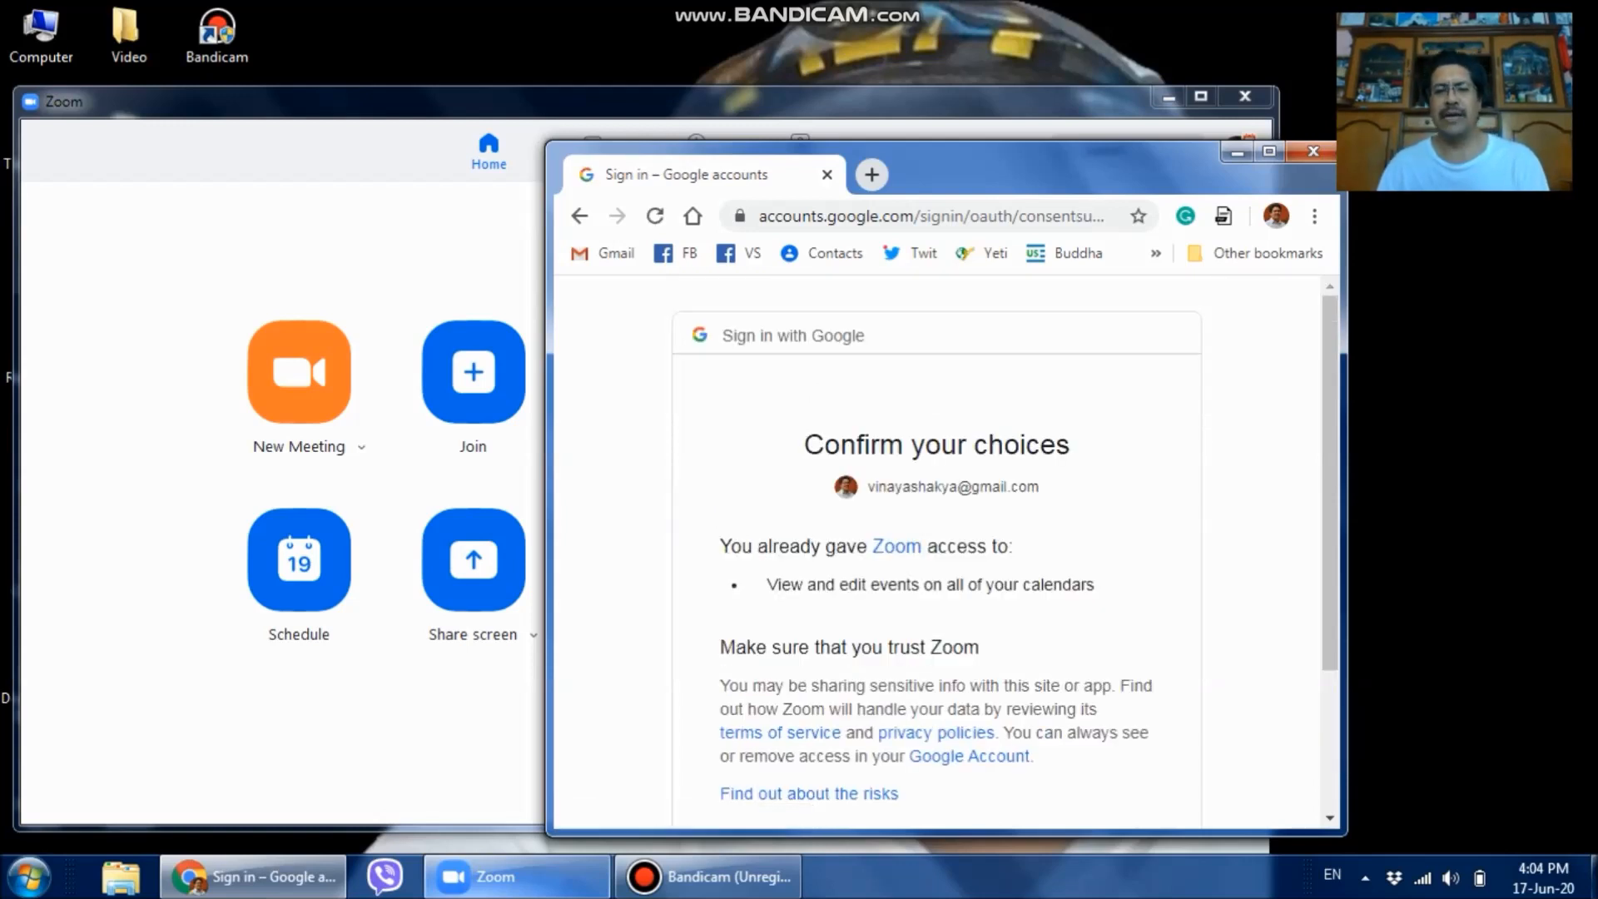
pyautogui.scroll(-3, 937, 551)
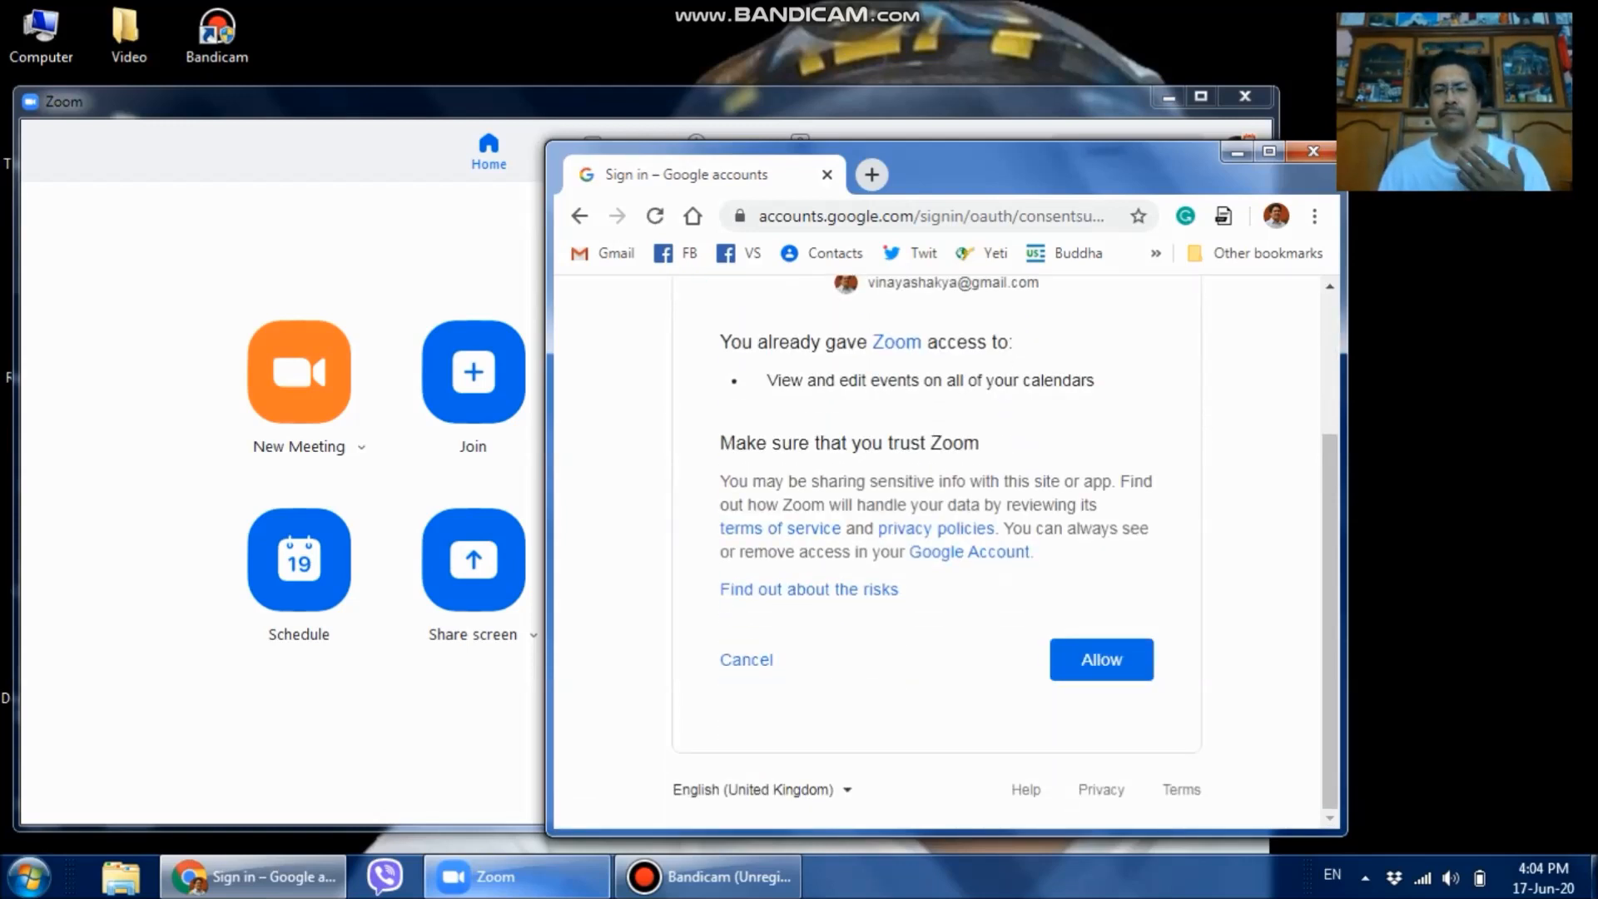
pyautogui.click(1102, 660)
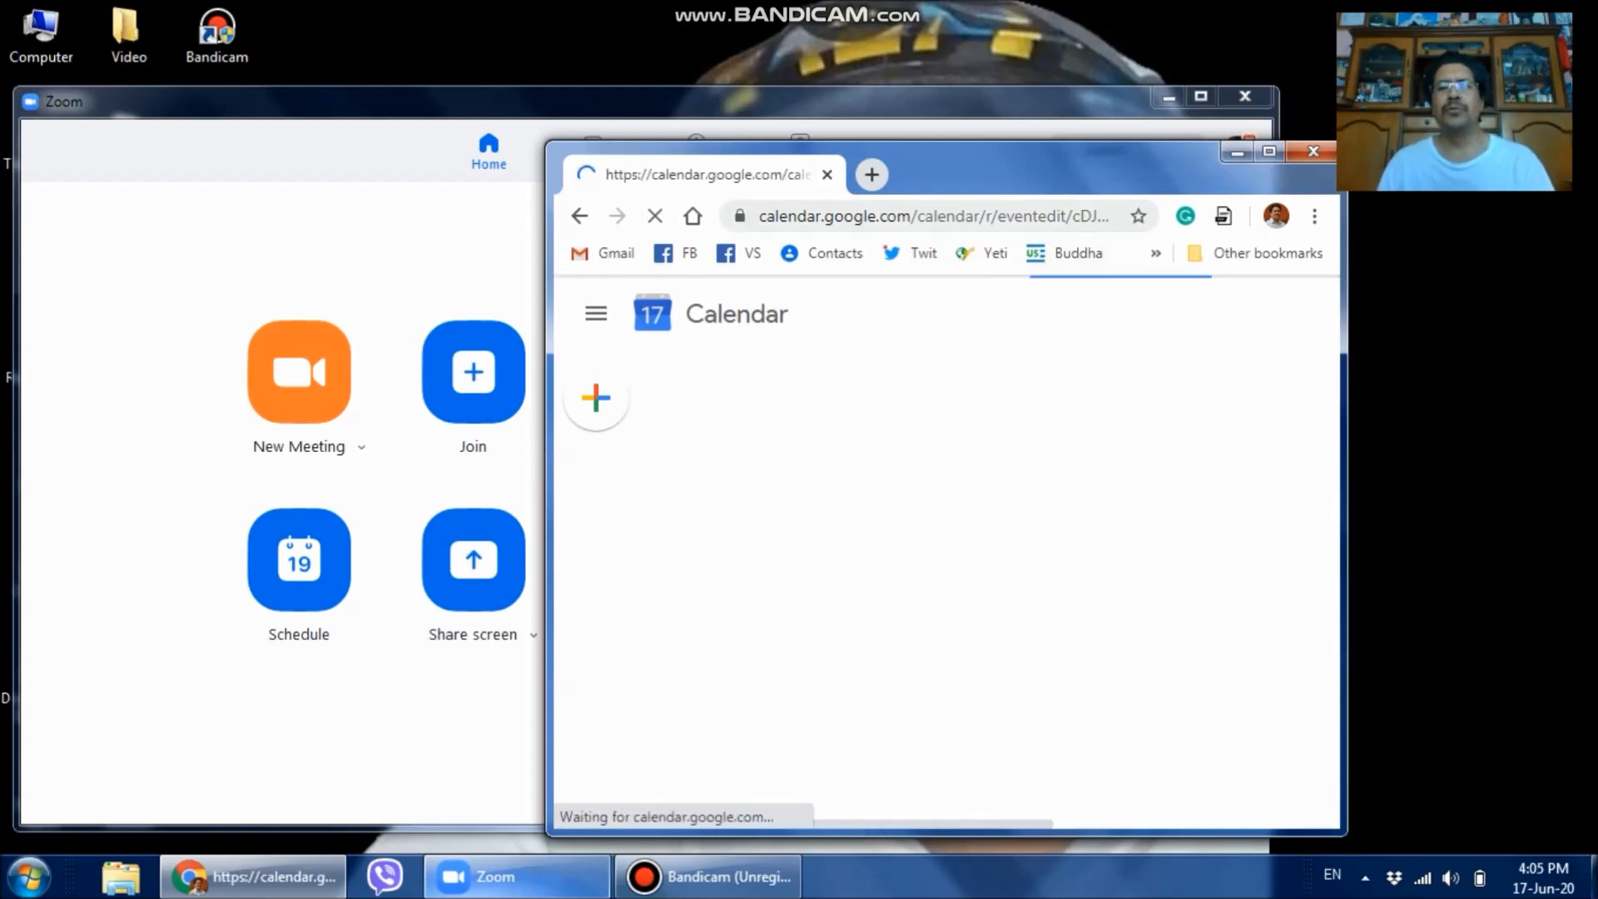
# - Widen the window showing the BTTS KATH calendar event and set the event's end time to 9:55am
pyautogui.moveTo(1159, 190); pyautogui.dragTo(1084, 140)
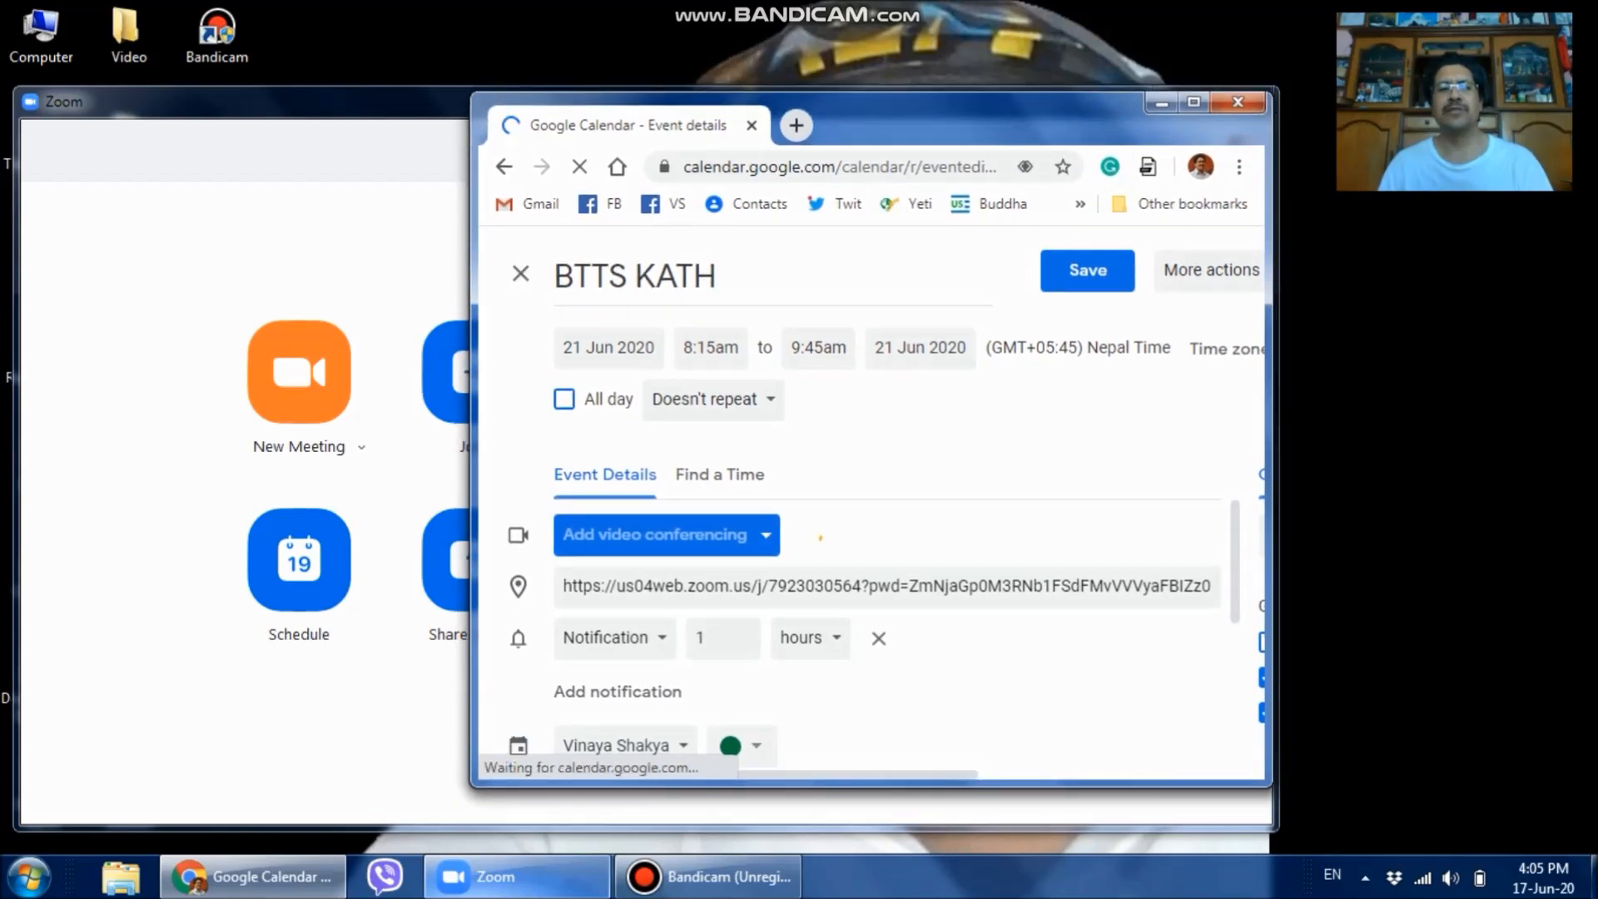
pyautogui.moveTo(471, 271); pyautogui.dragTo(35, 270)
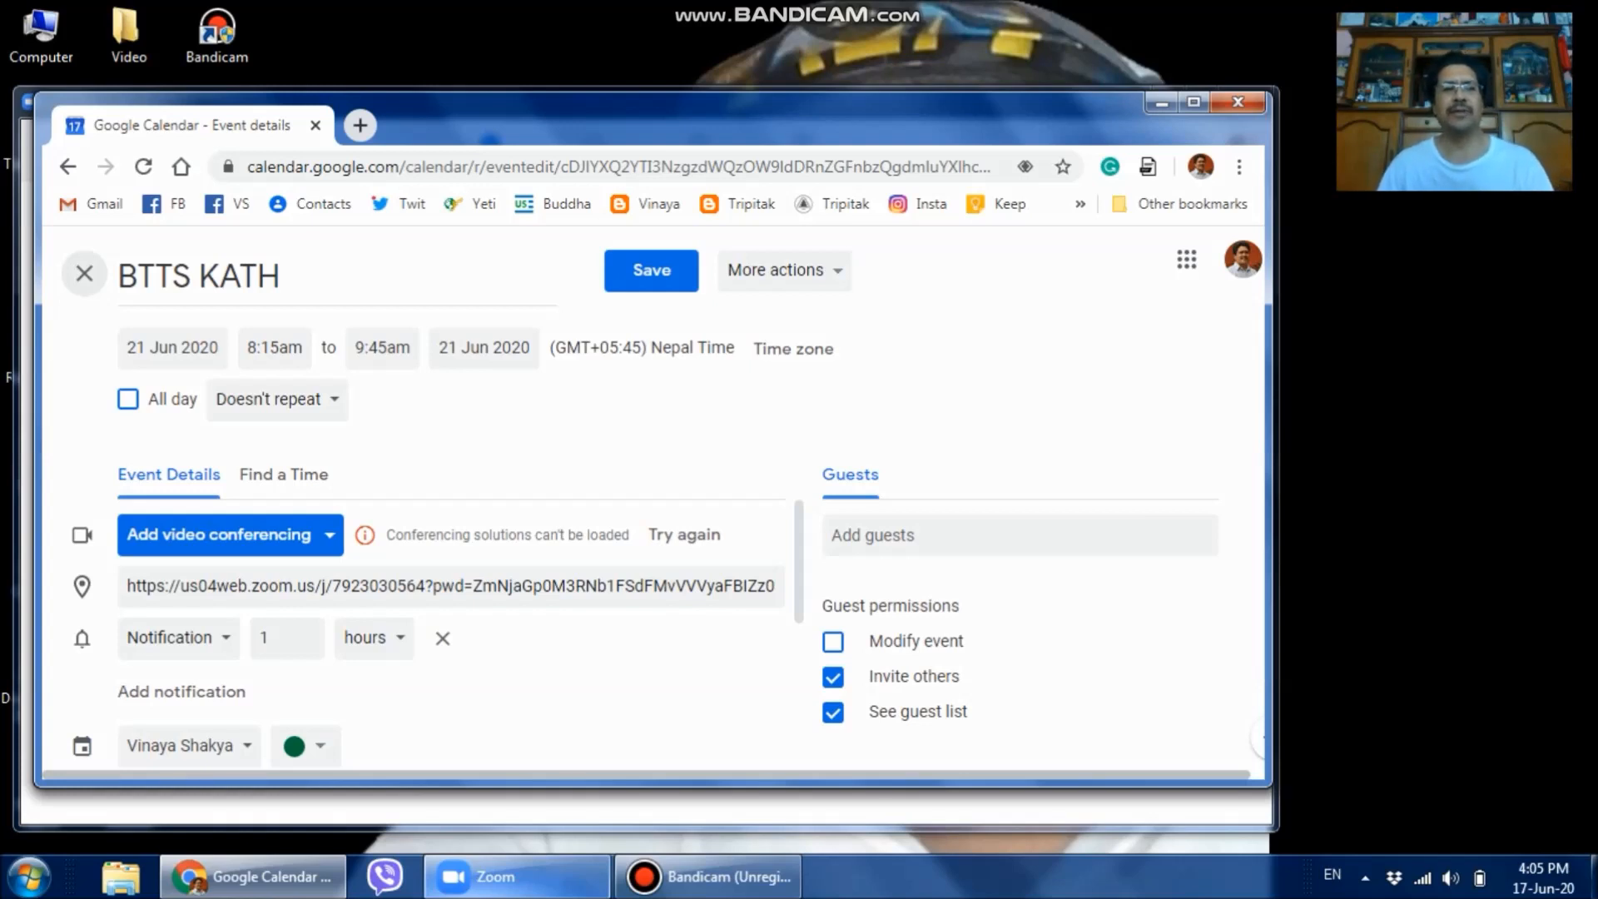
pyautogui.click(396, 357)
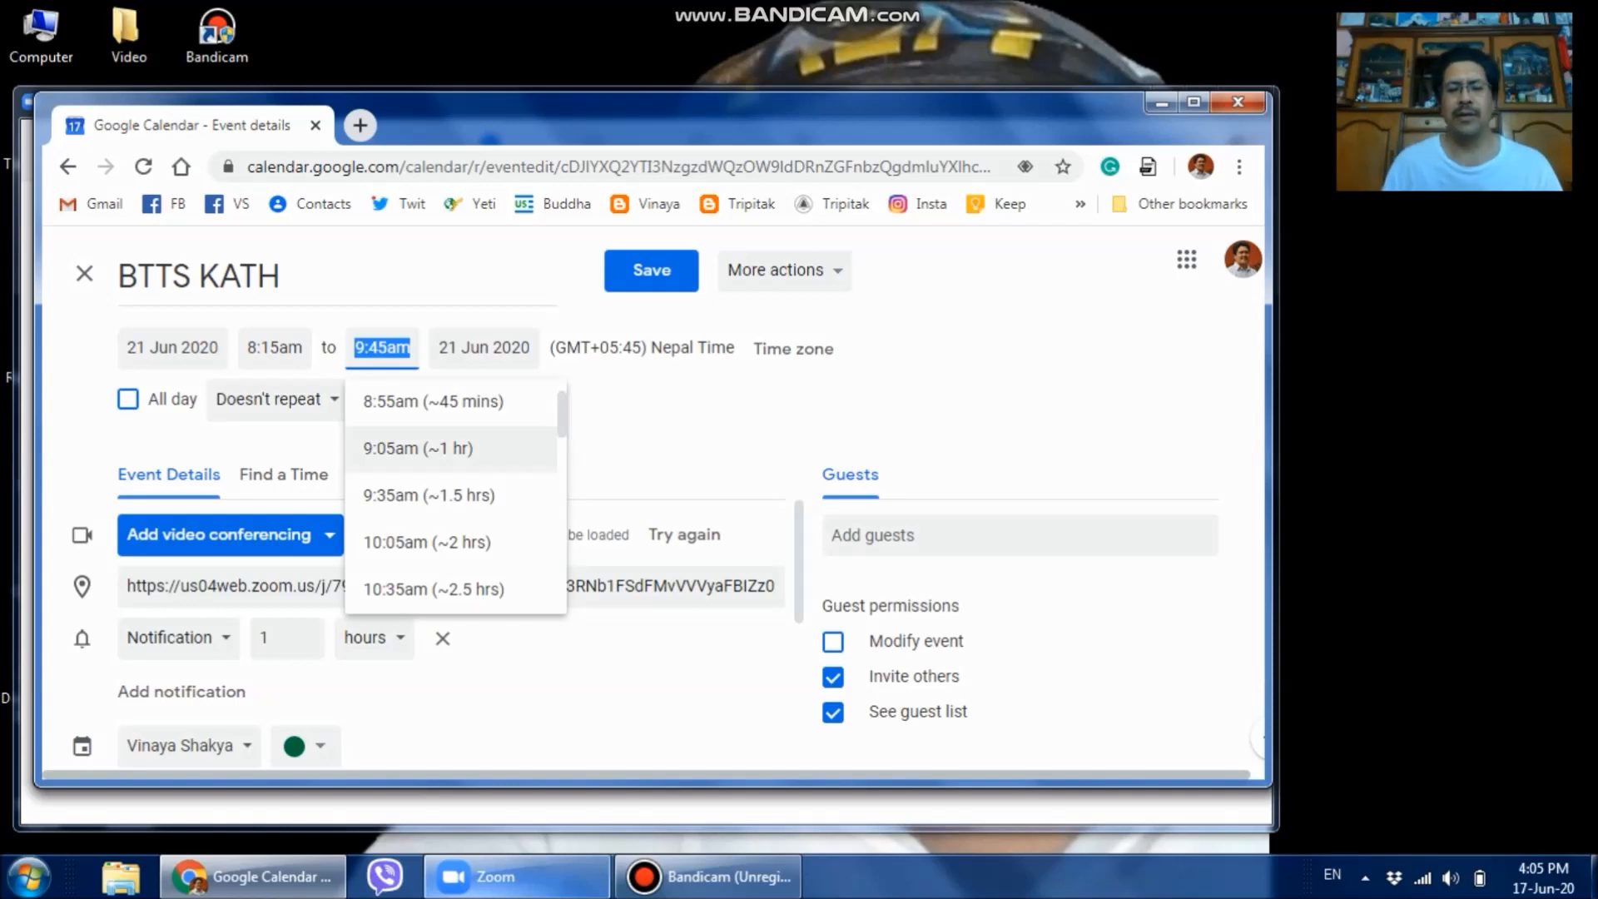
pyautogui.write('955')
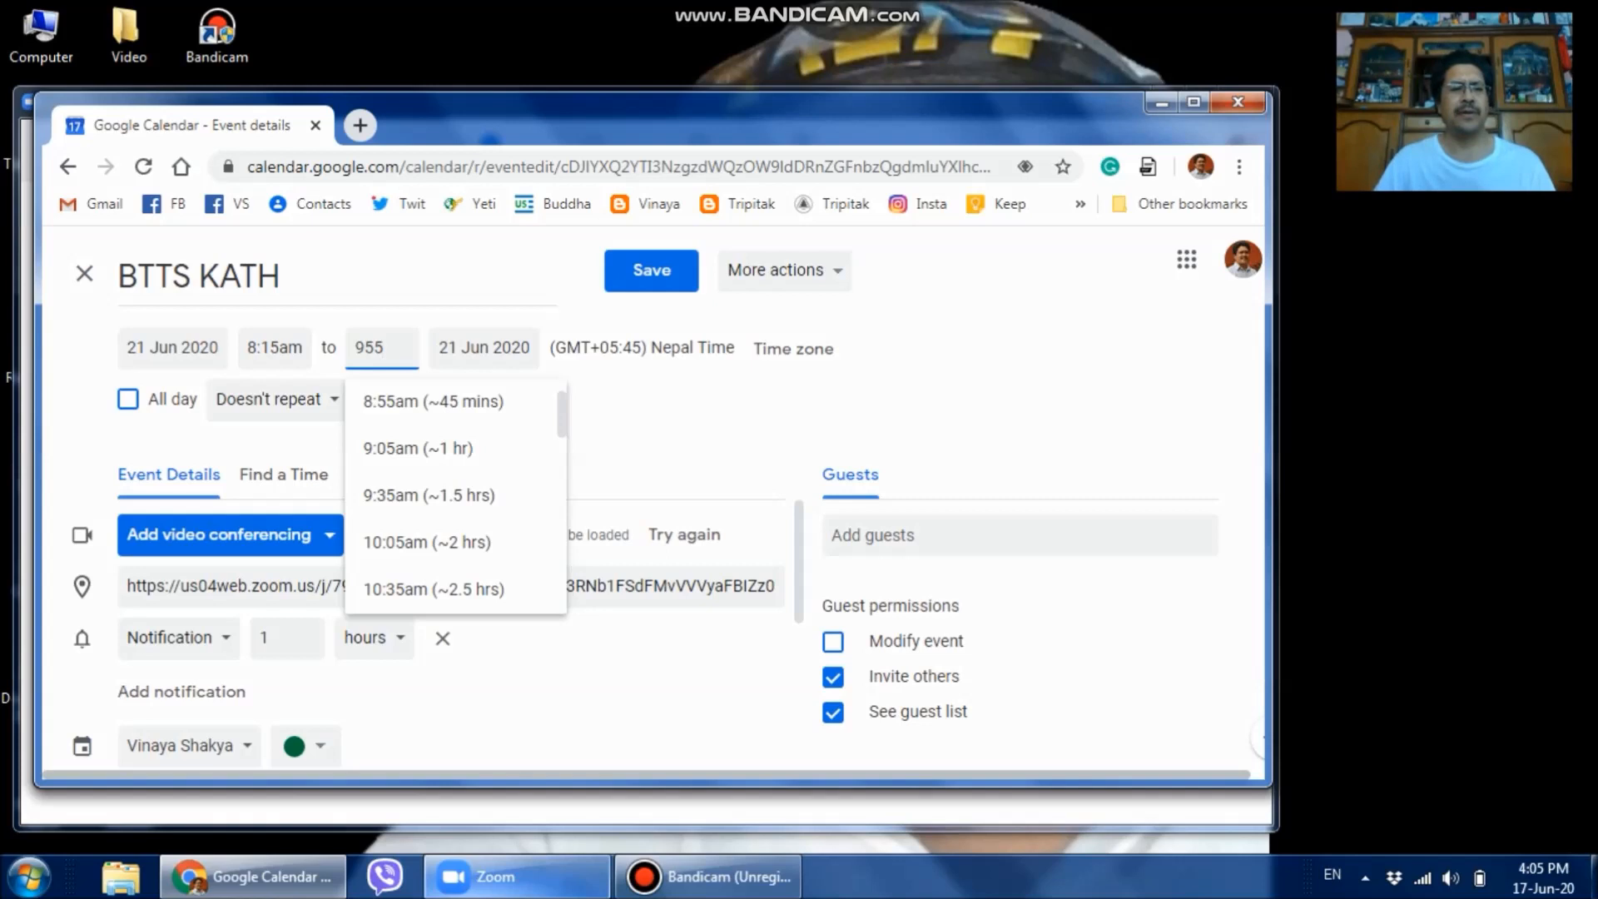
pyautogui.press('Left')
pyautogui.press('Left')
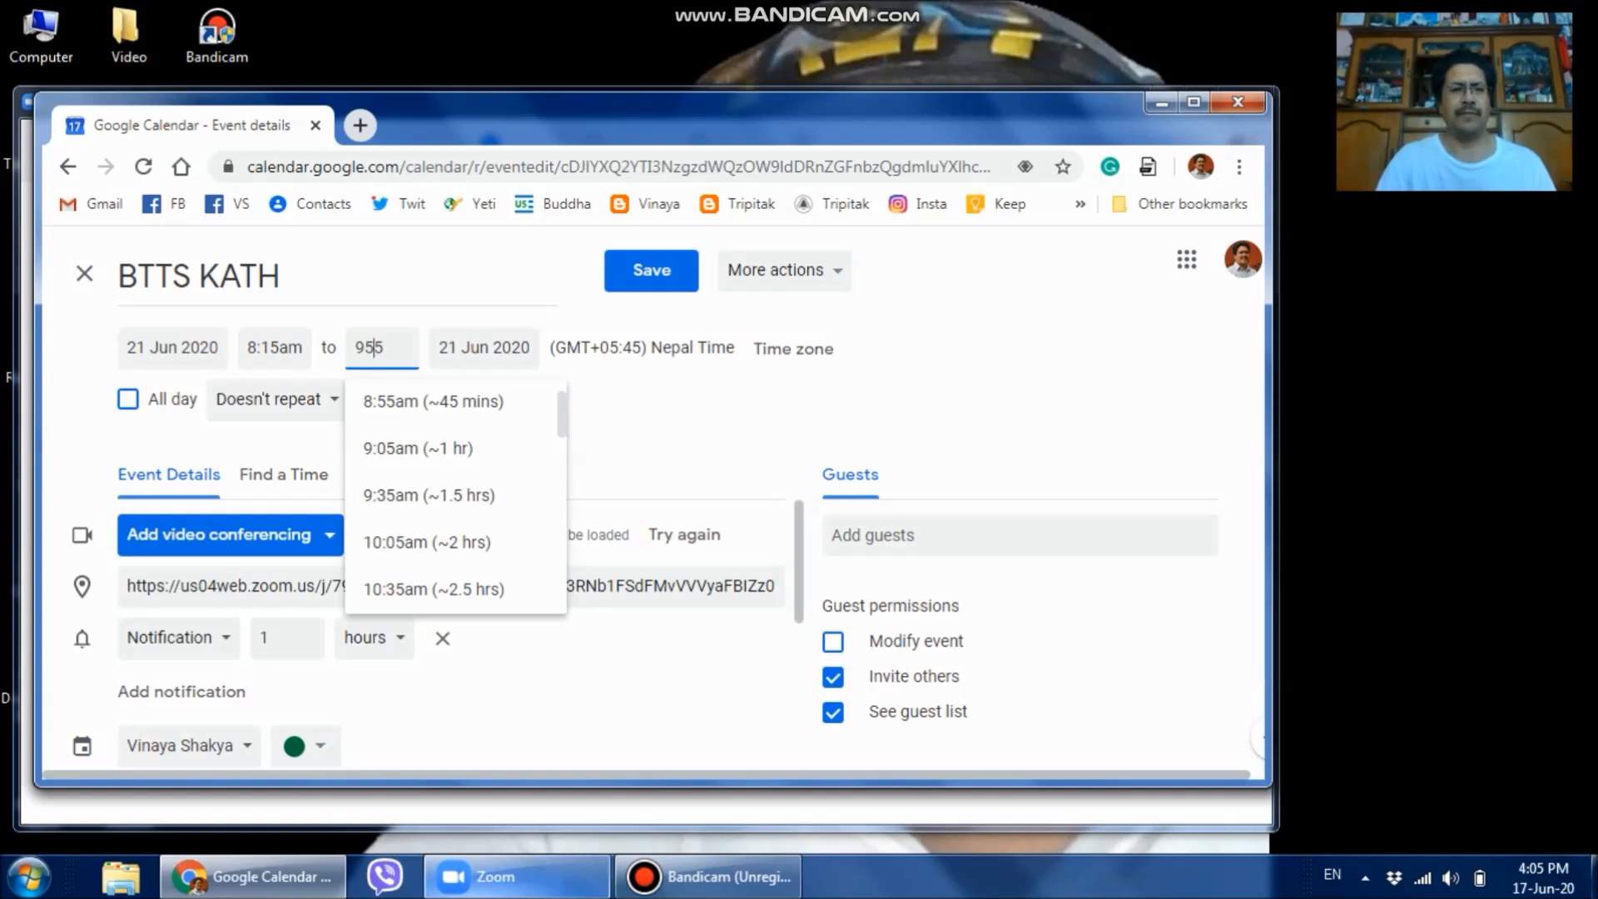
pyautogui.write(':')
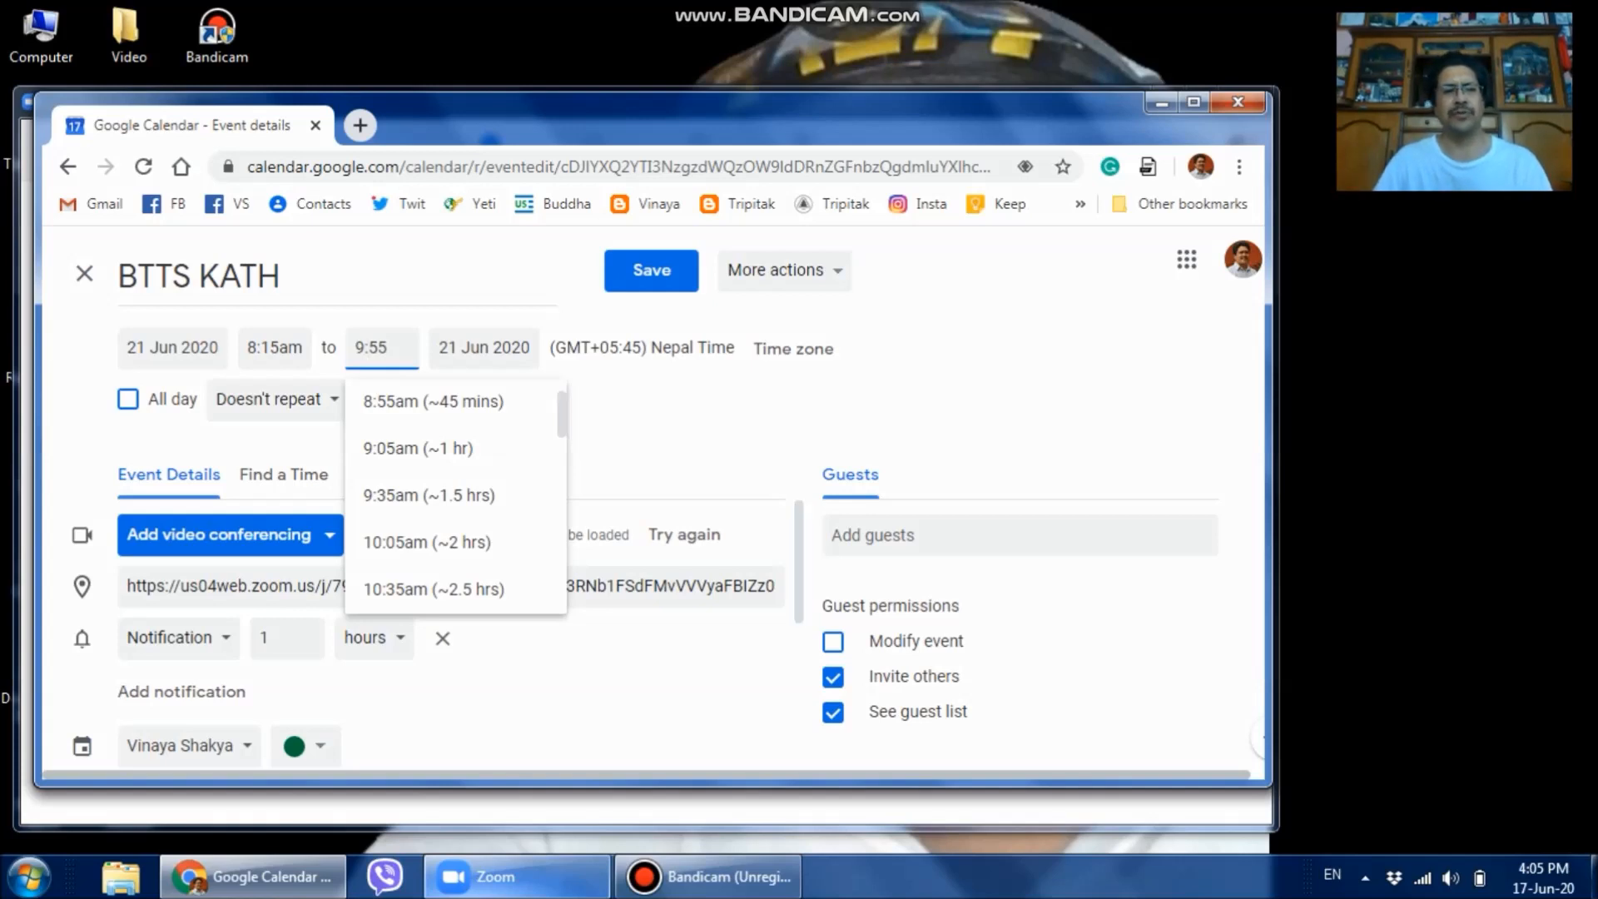
pyautogui.press('Return')
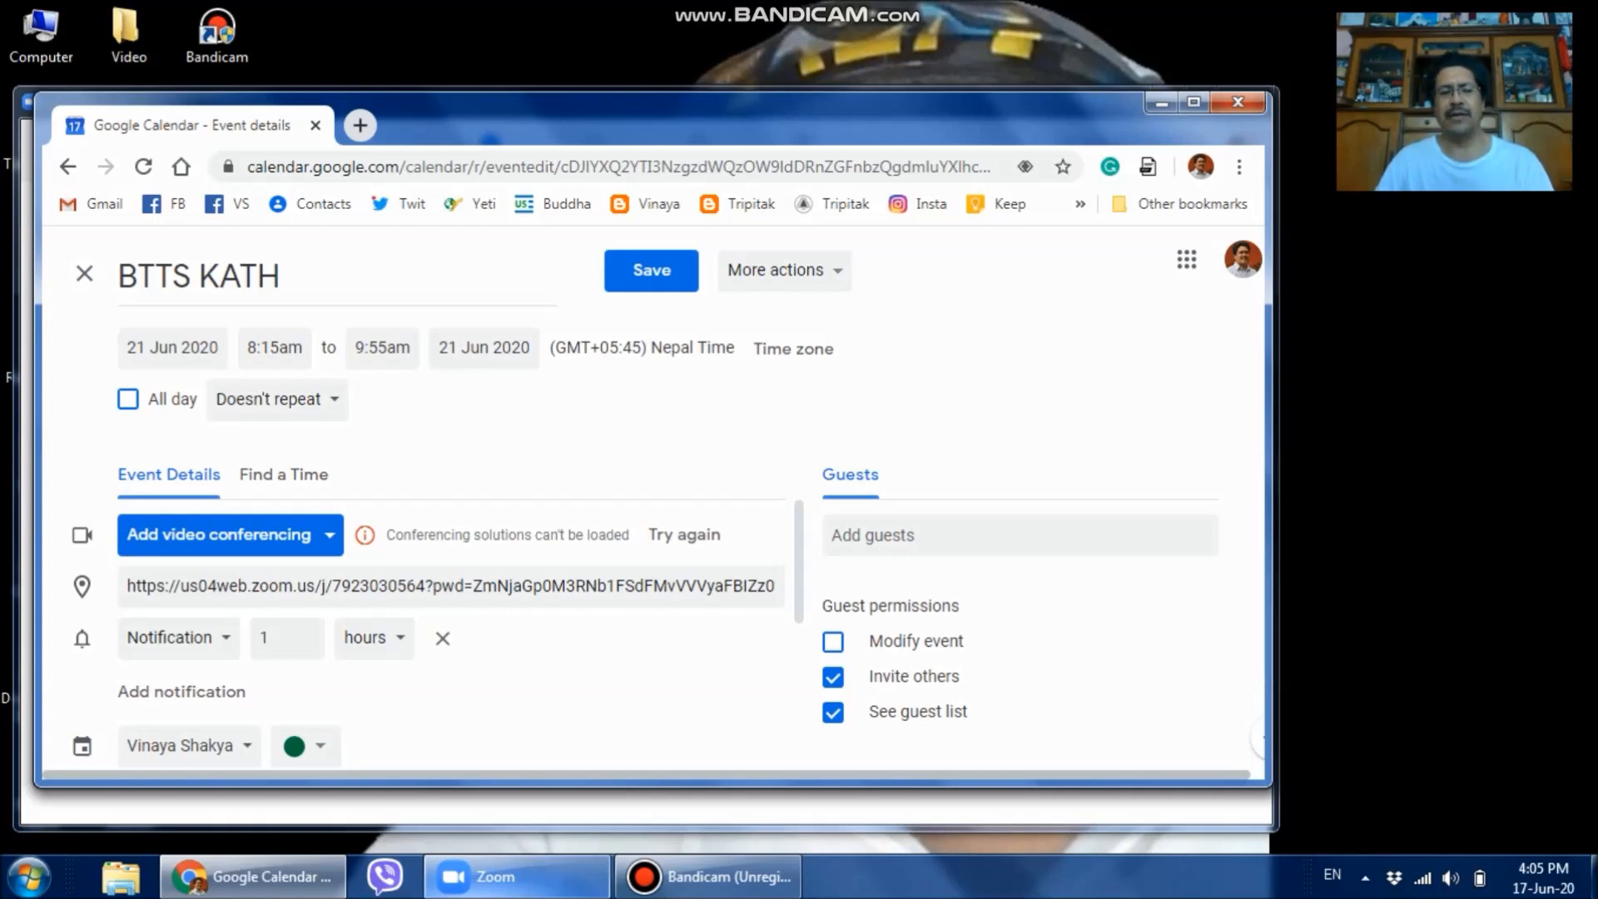
# - Try to set a custom weekly recurrence for the BTTS KATH event on every day from Sunday to Friday
pyautogui.click(333, 399)
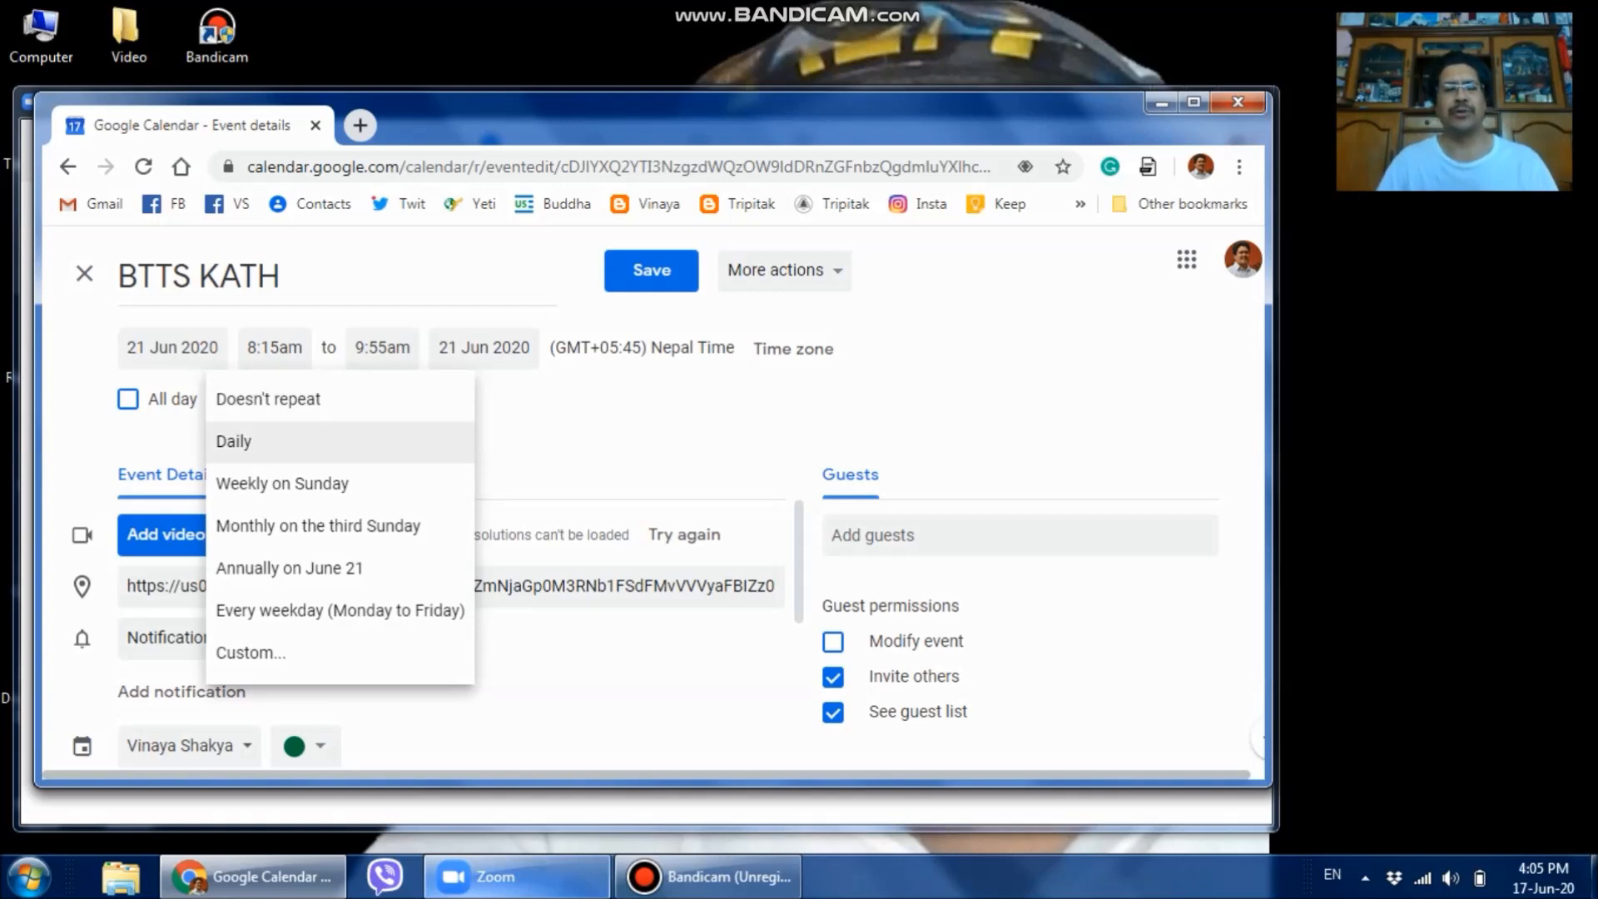
pyautogui.click(313, 652)
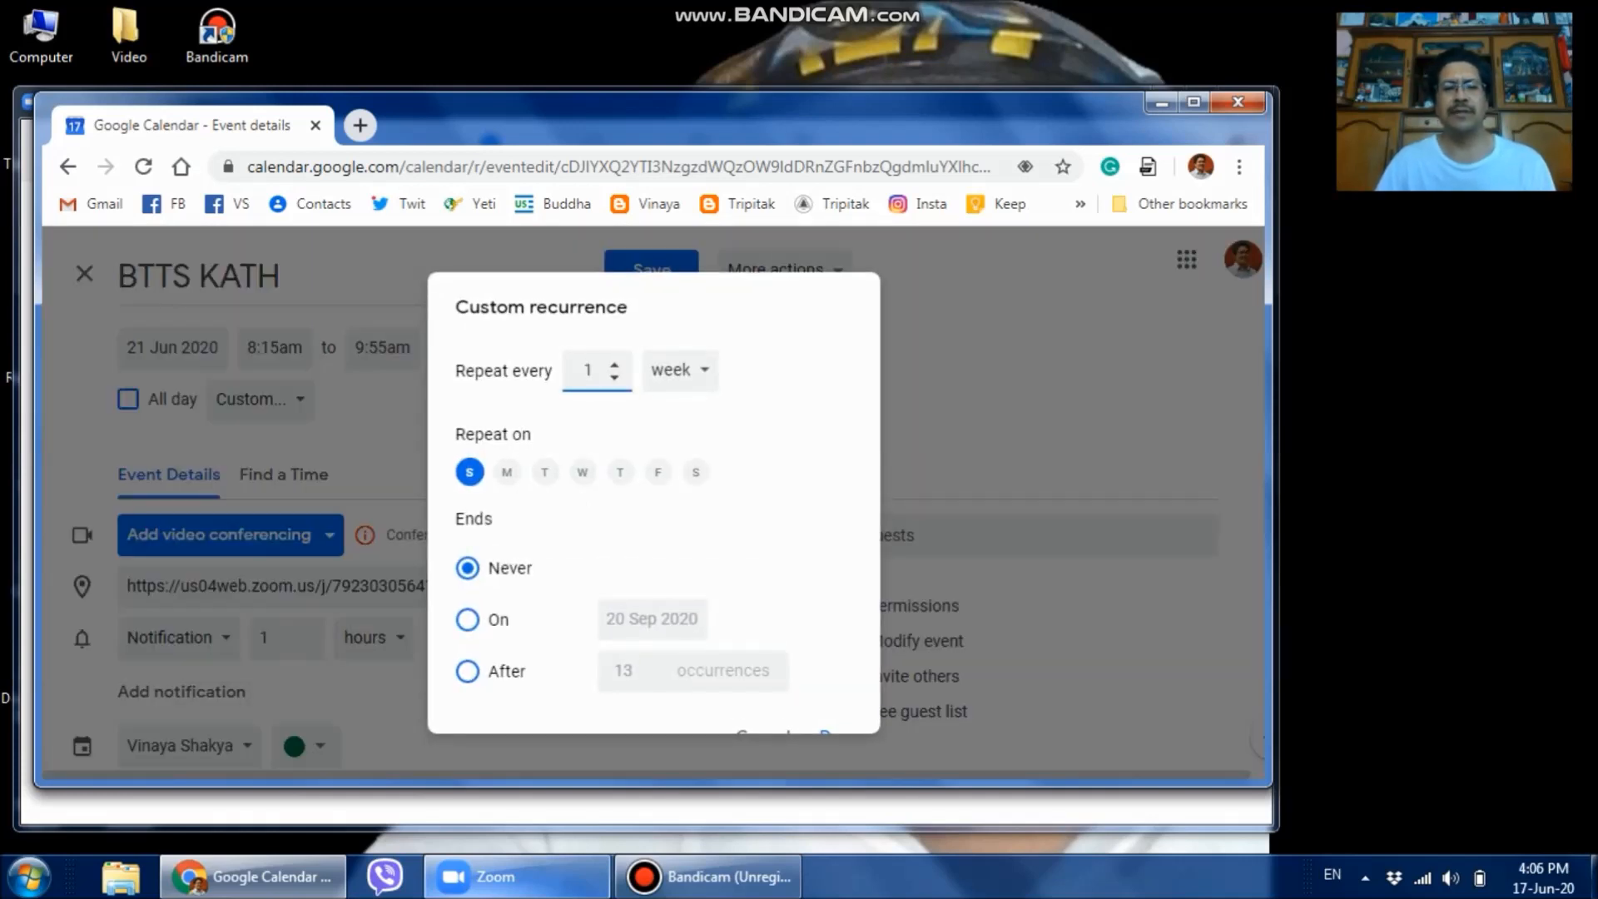
pyautogui.click(507, 472)
pyautogui.click(545, 472)
pyautogui.click(582, 472)
pyautogui.click(620, 472)
pyautogui.click(658, 472)
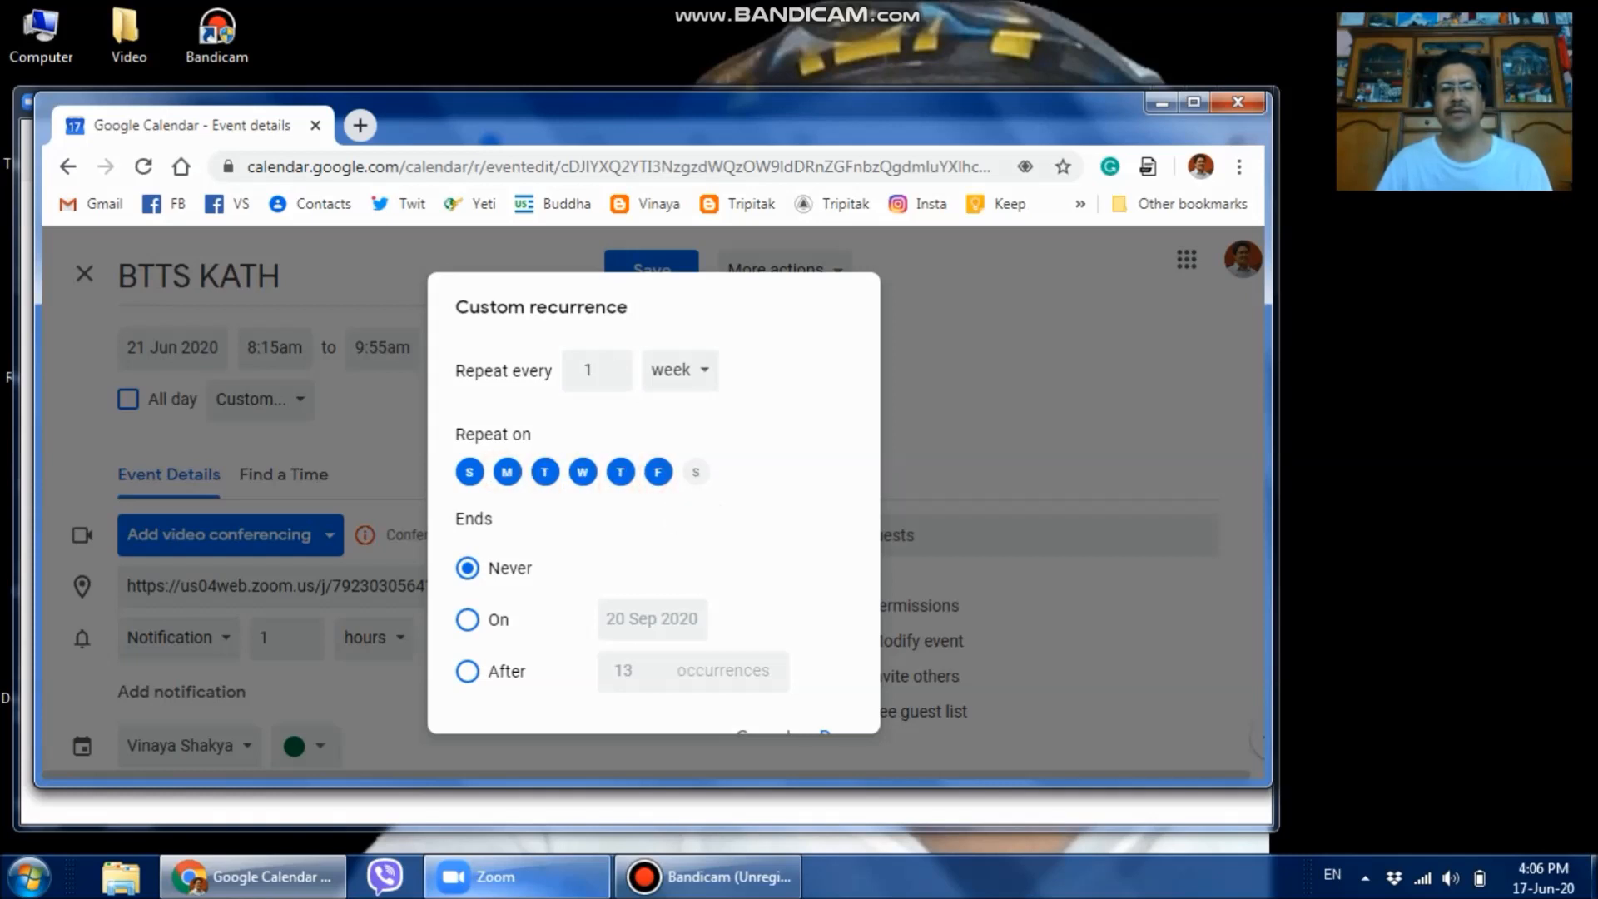
# - Try to end the custom recurrence on 31 Dec 2020 and leave the recurrence settings without applying them
pyautogui.click(467, 620)
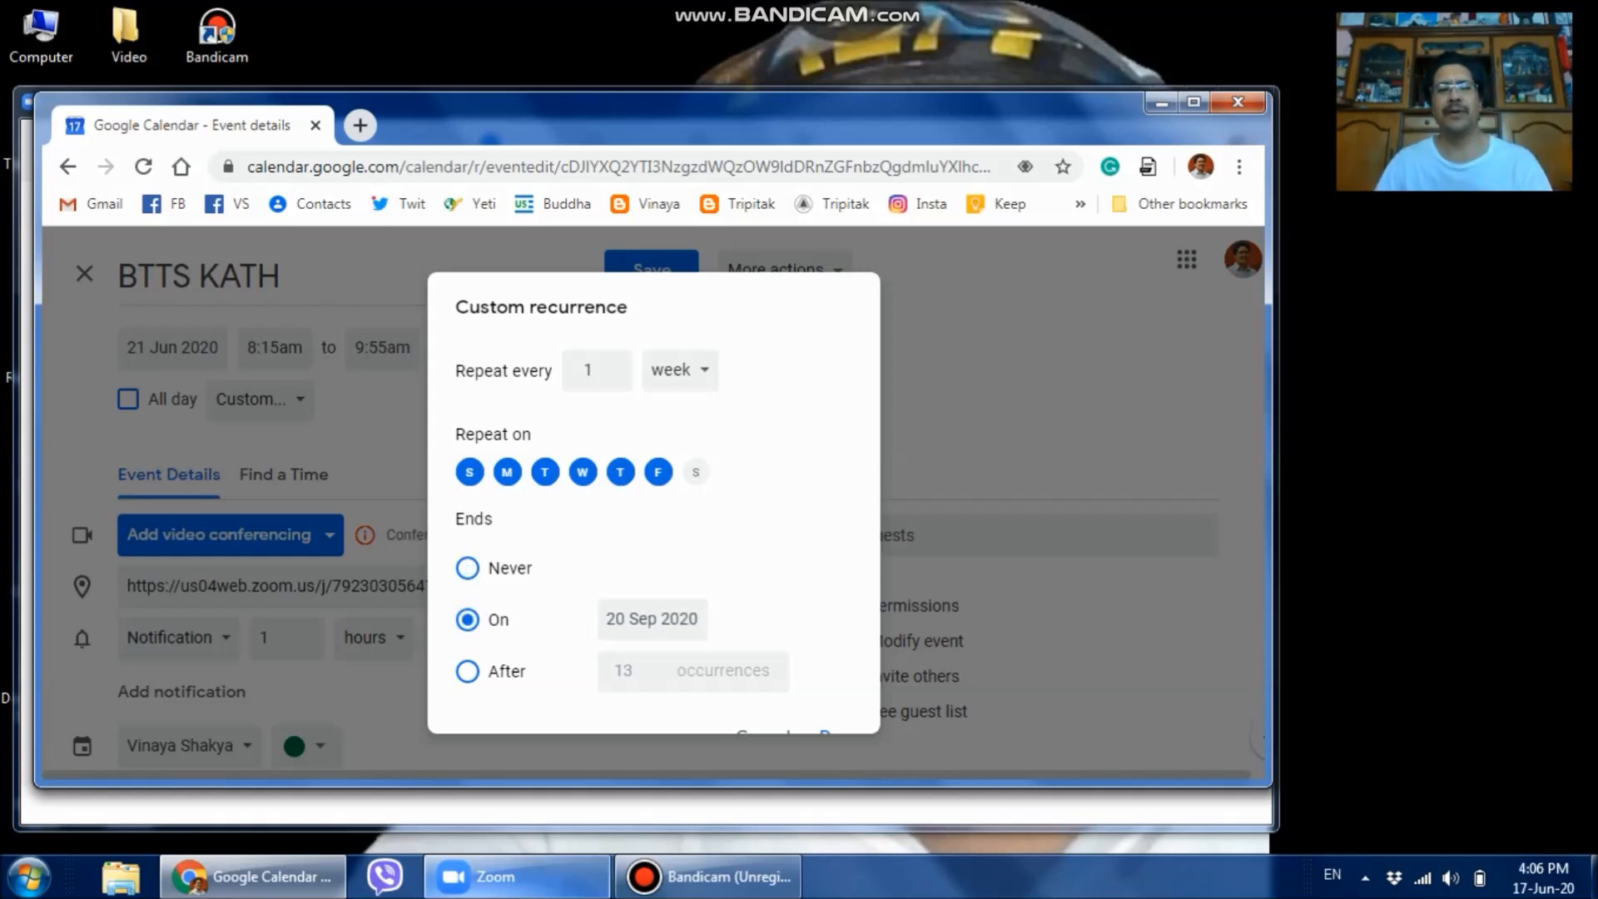
pyautogui.click(652, 619)
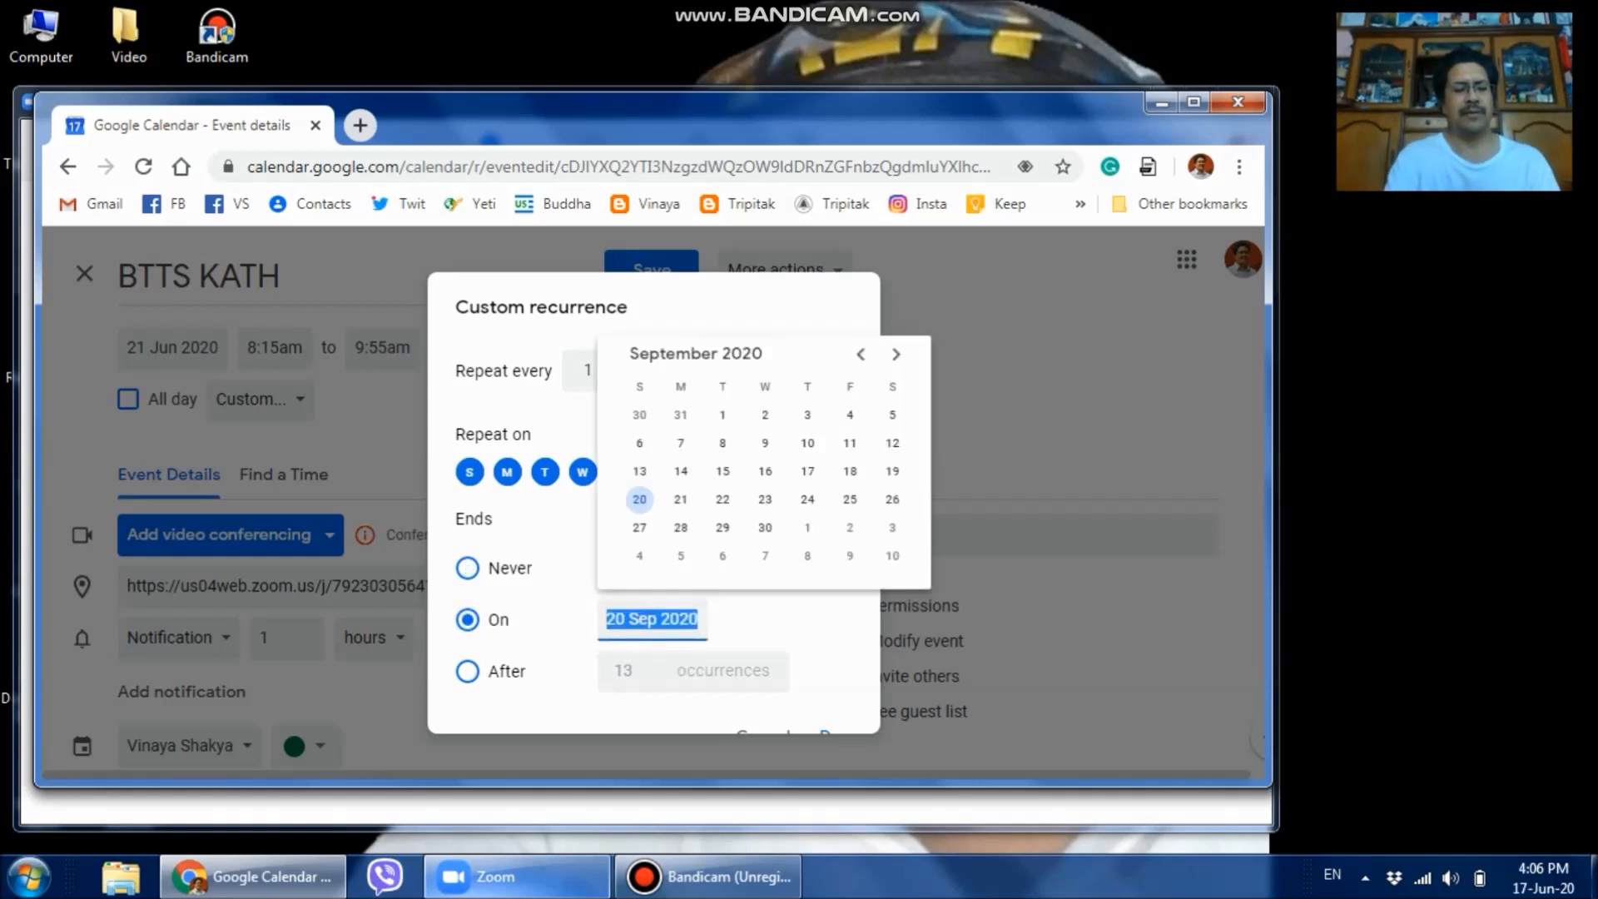
pyautogui.write('31 De')
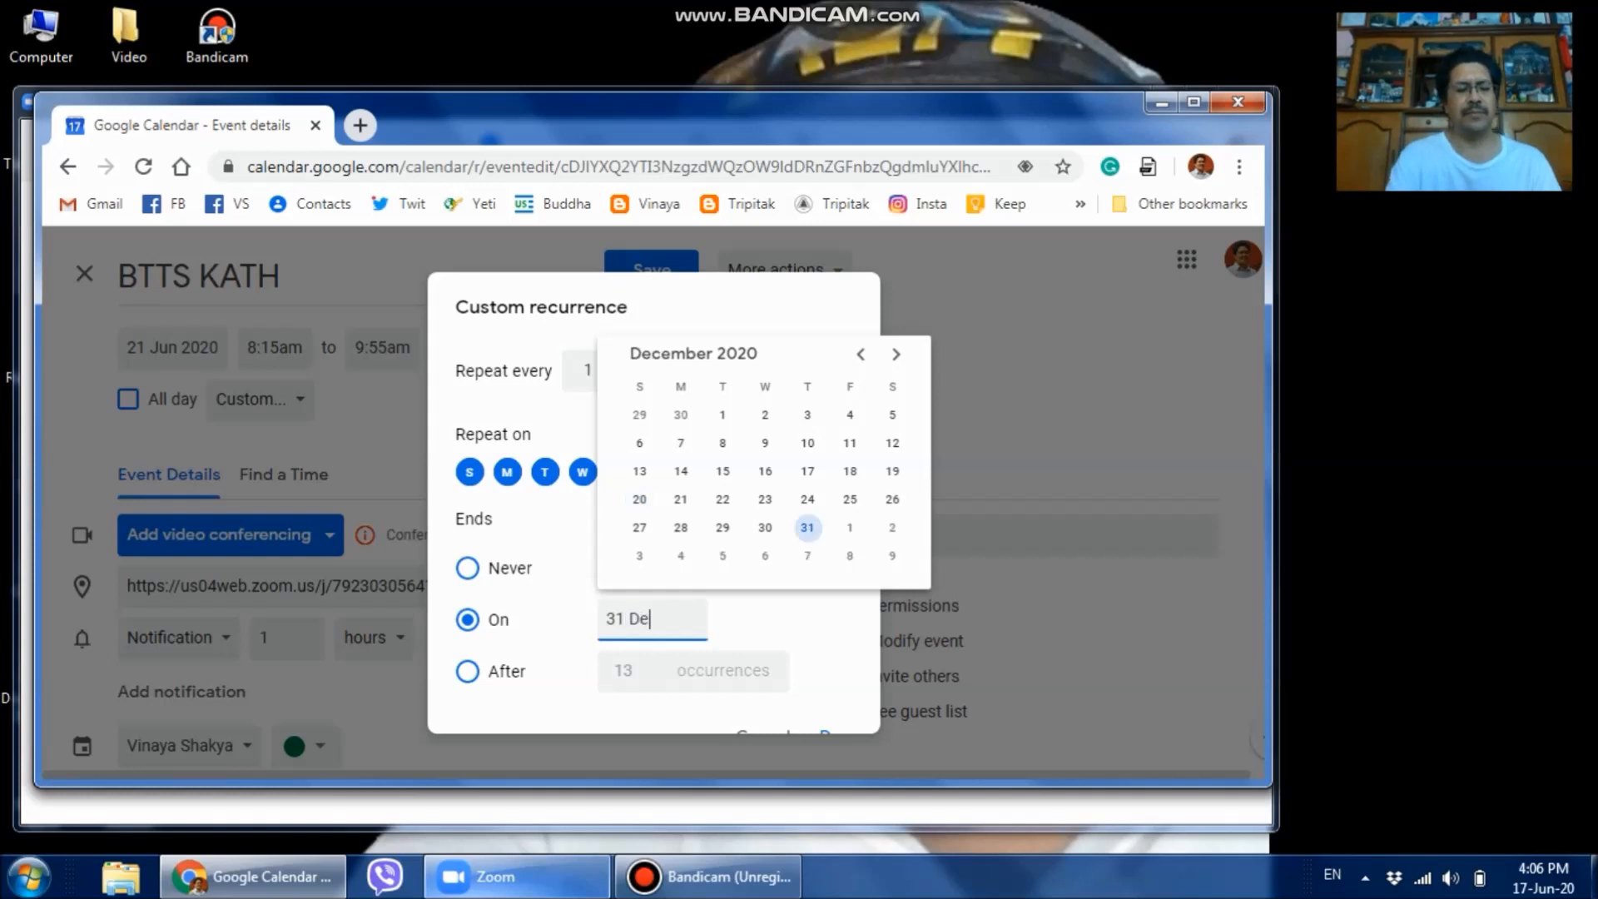
pyautogui.write('c 2020')
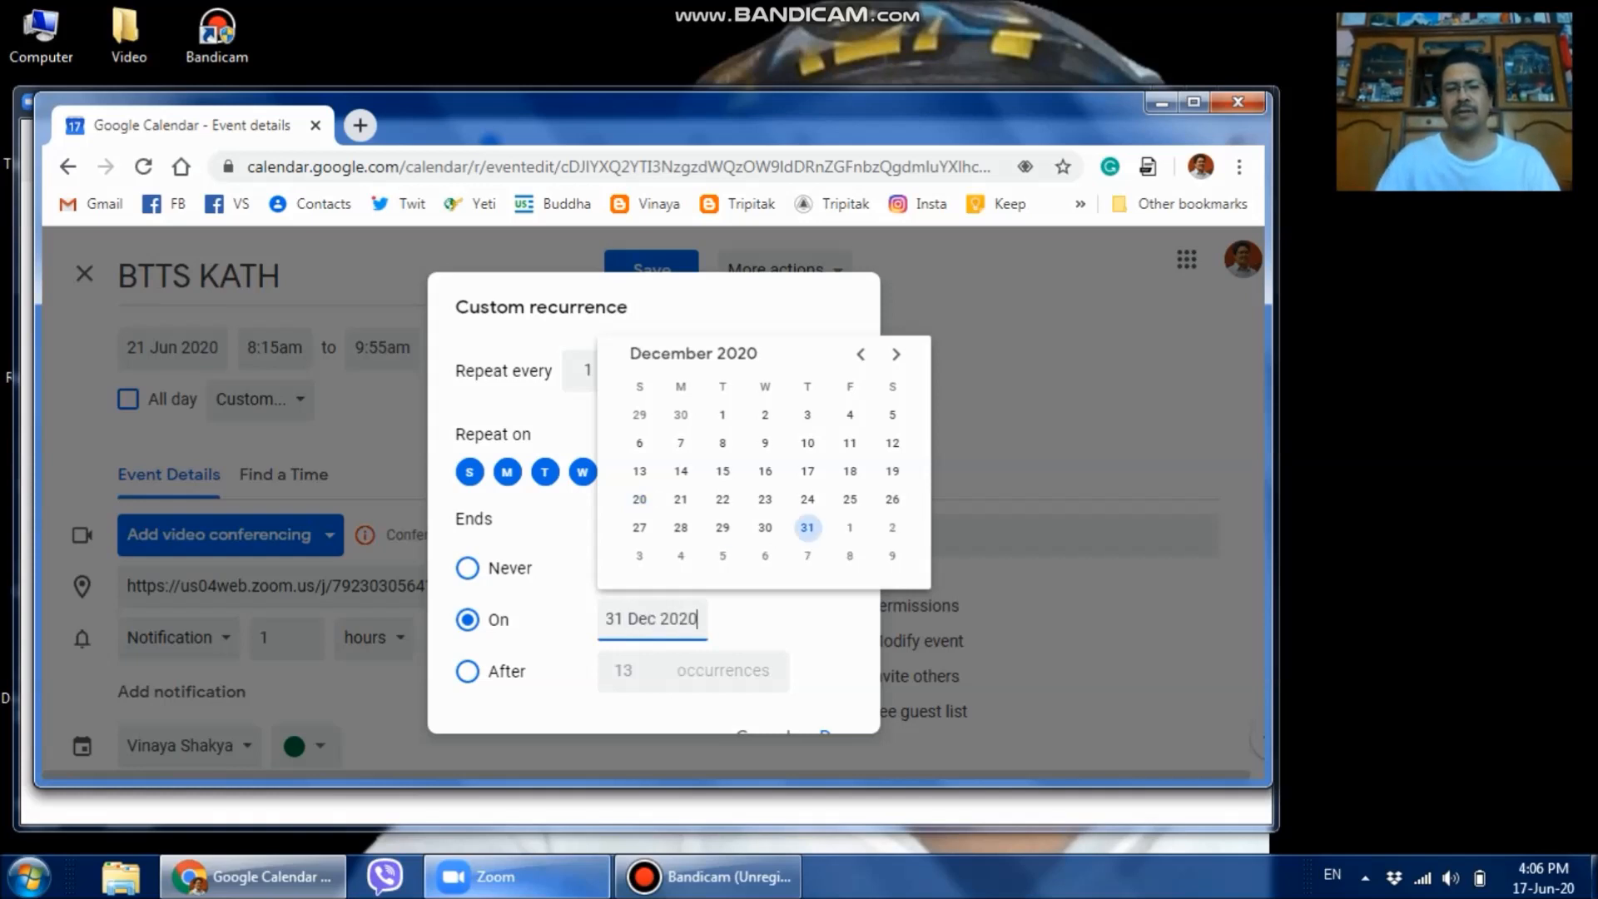
pyautogui.click(765, 616)
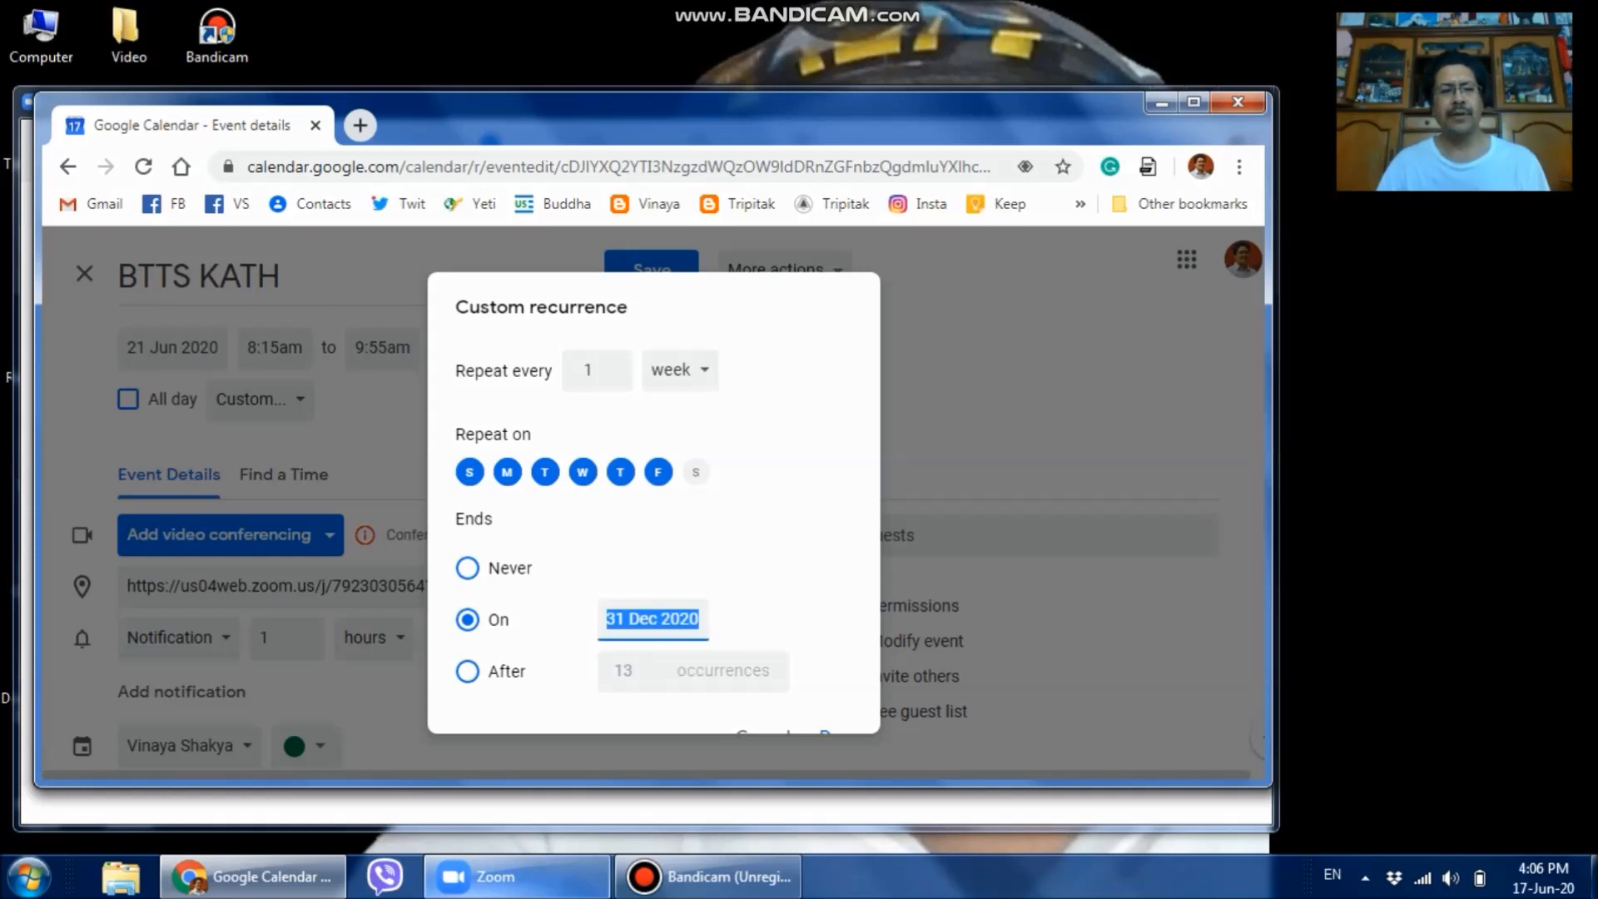
pyautogui.click(1034, 394)
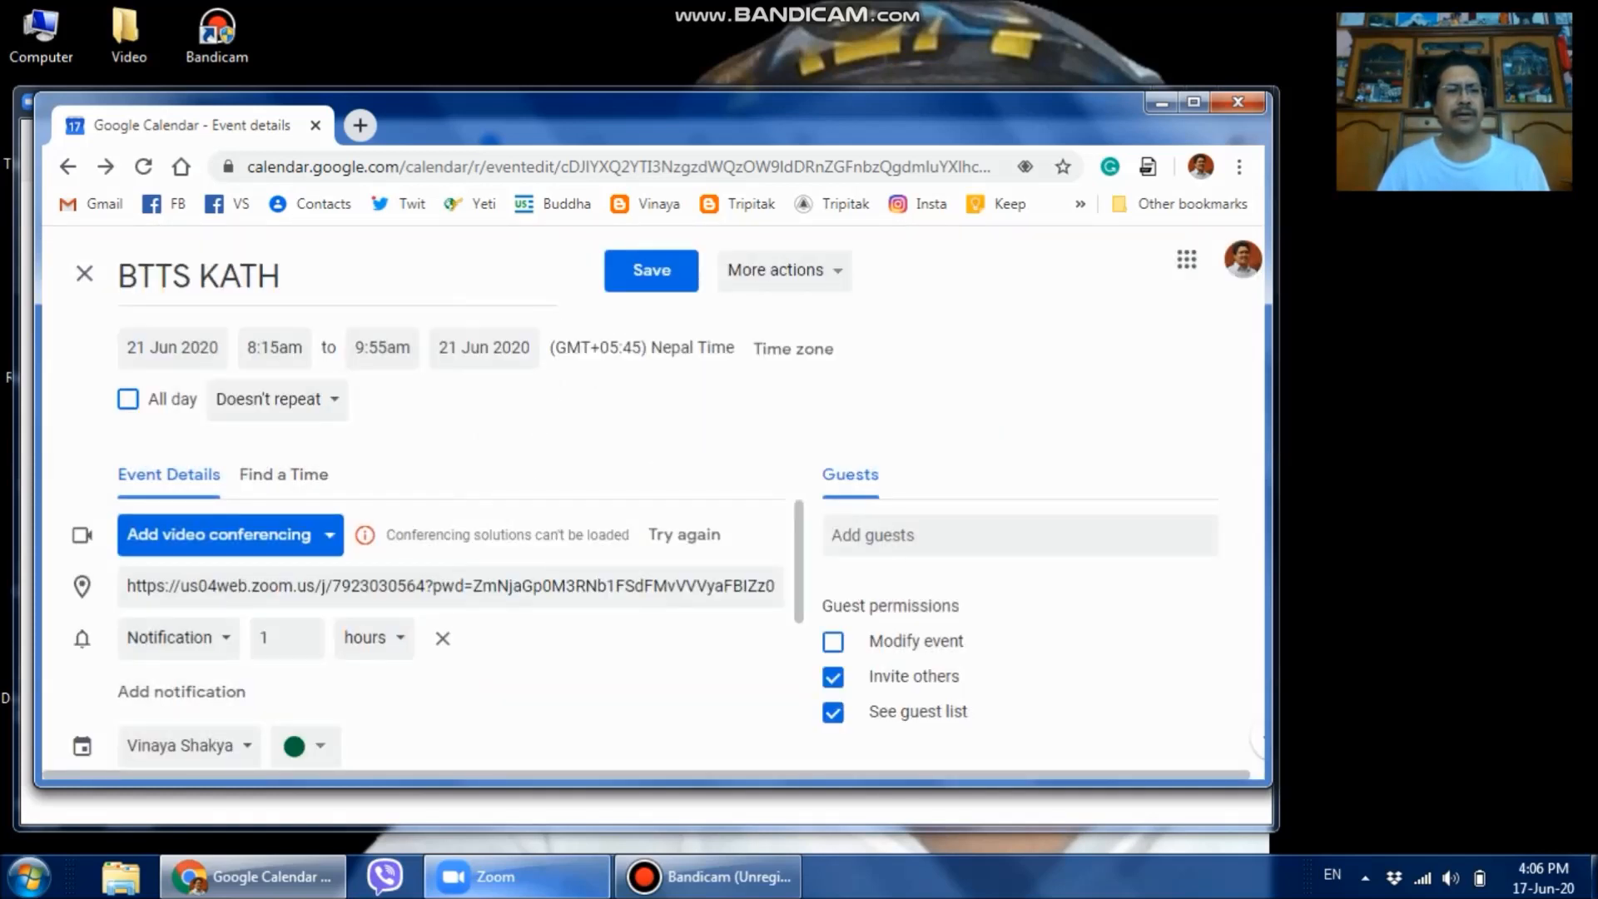
# - Examine the event's notification, calendar and visibility settings, and the Zoom invitation text, join link, meeting ID and password in its description
pyautogui.scroll(-2, 451, 635)
pyautogui.scroll(1, 450, 635)
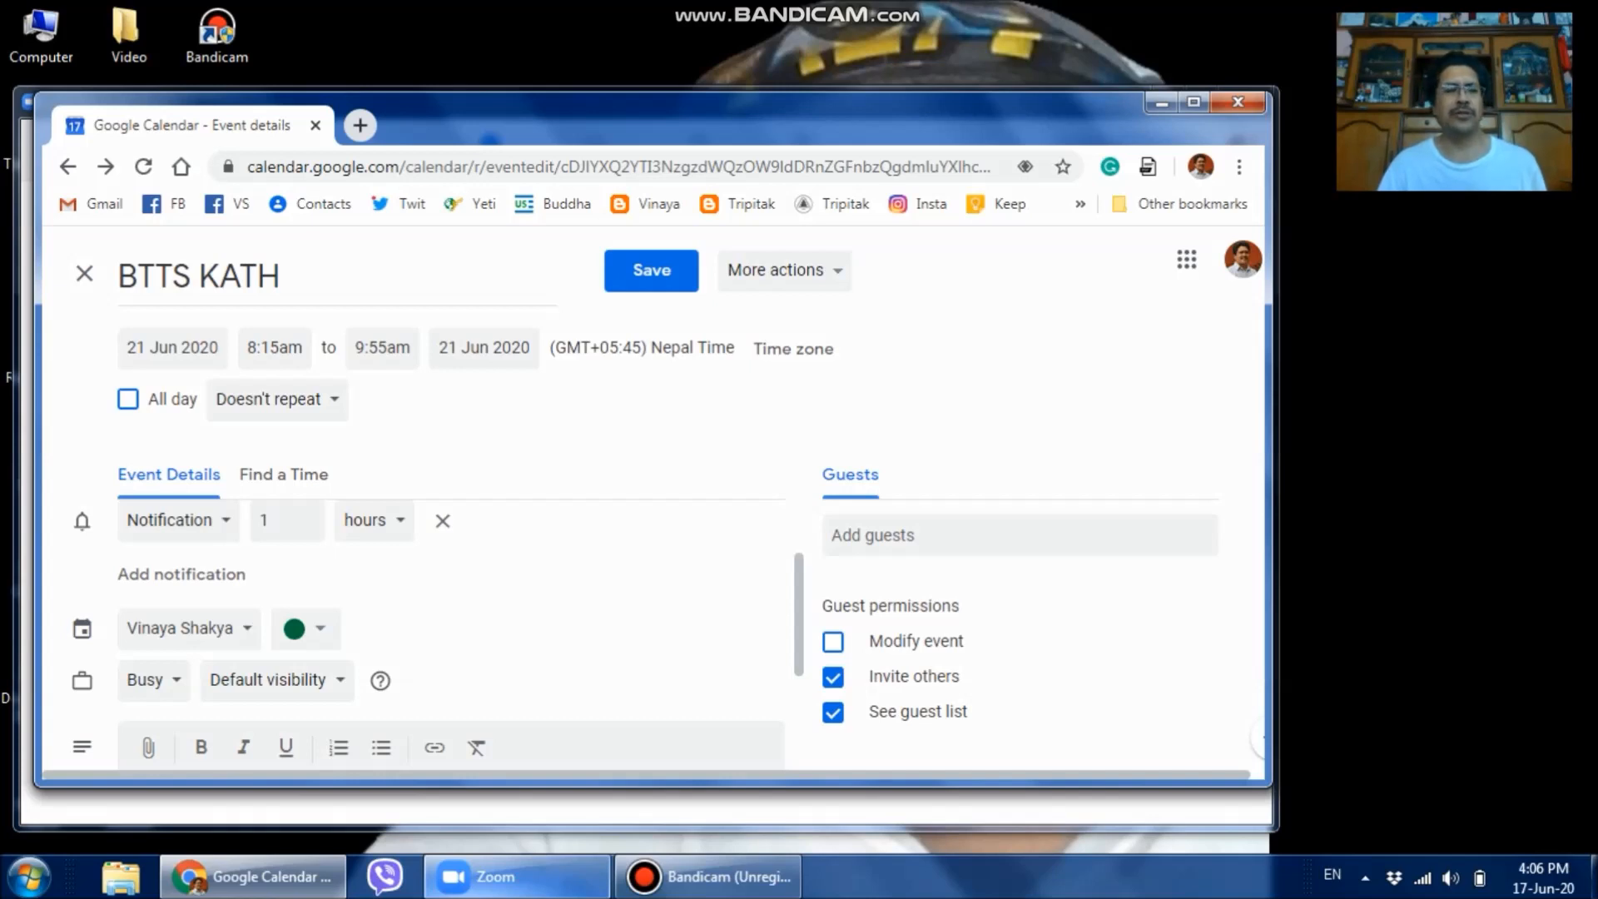
pyautogui.scroll(-3, 450, 633)
pyautogui.scroll(3, 450, 633)
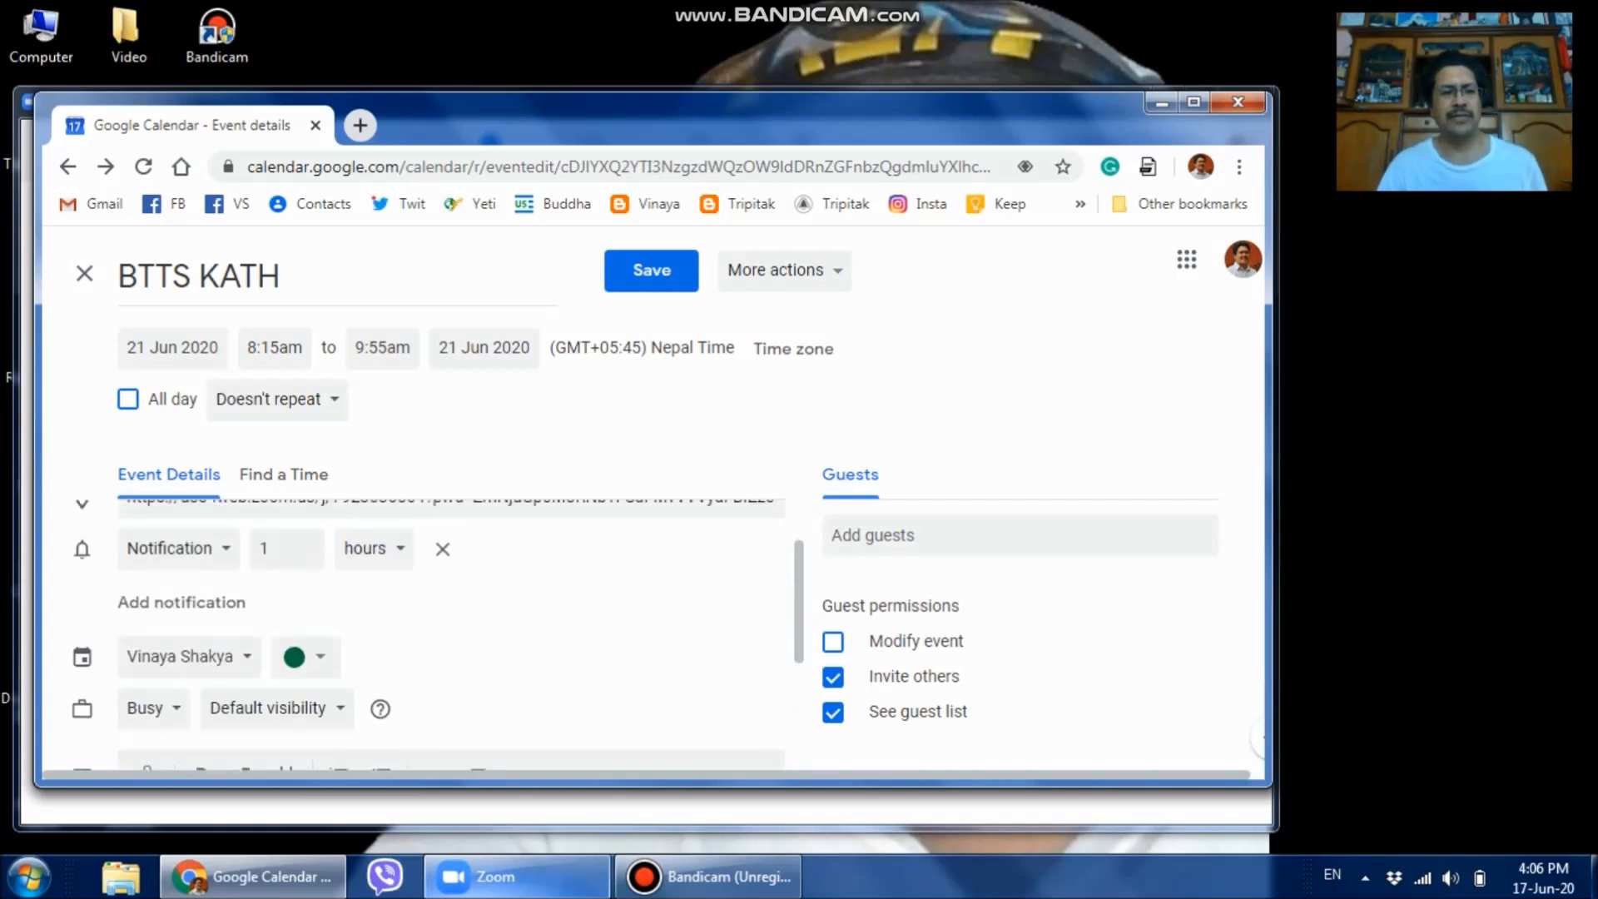
pyautogui.scroll(-2, 450, 633)
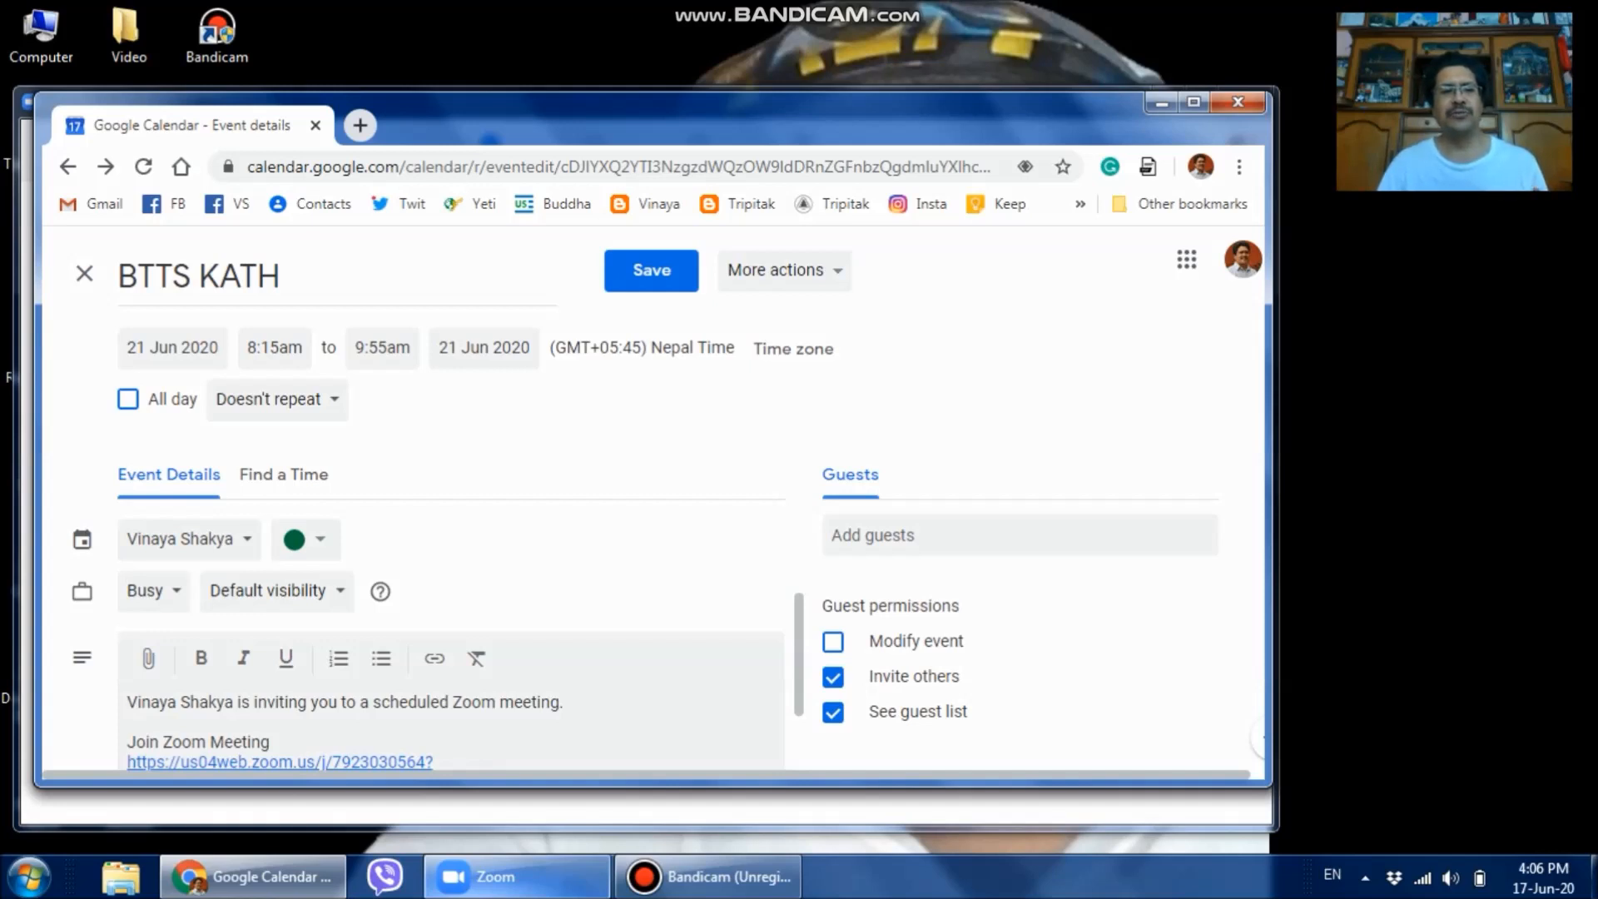
pyautogui.scroll(-1, 450, 632)
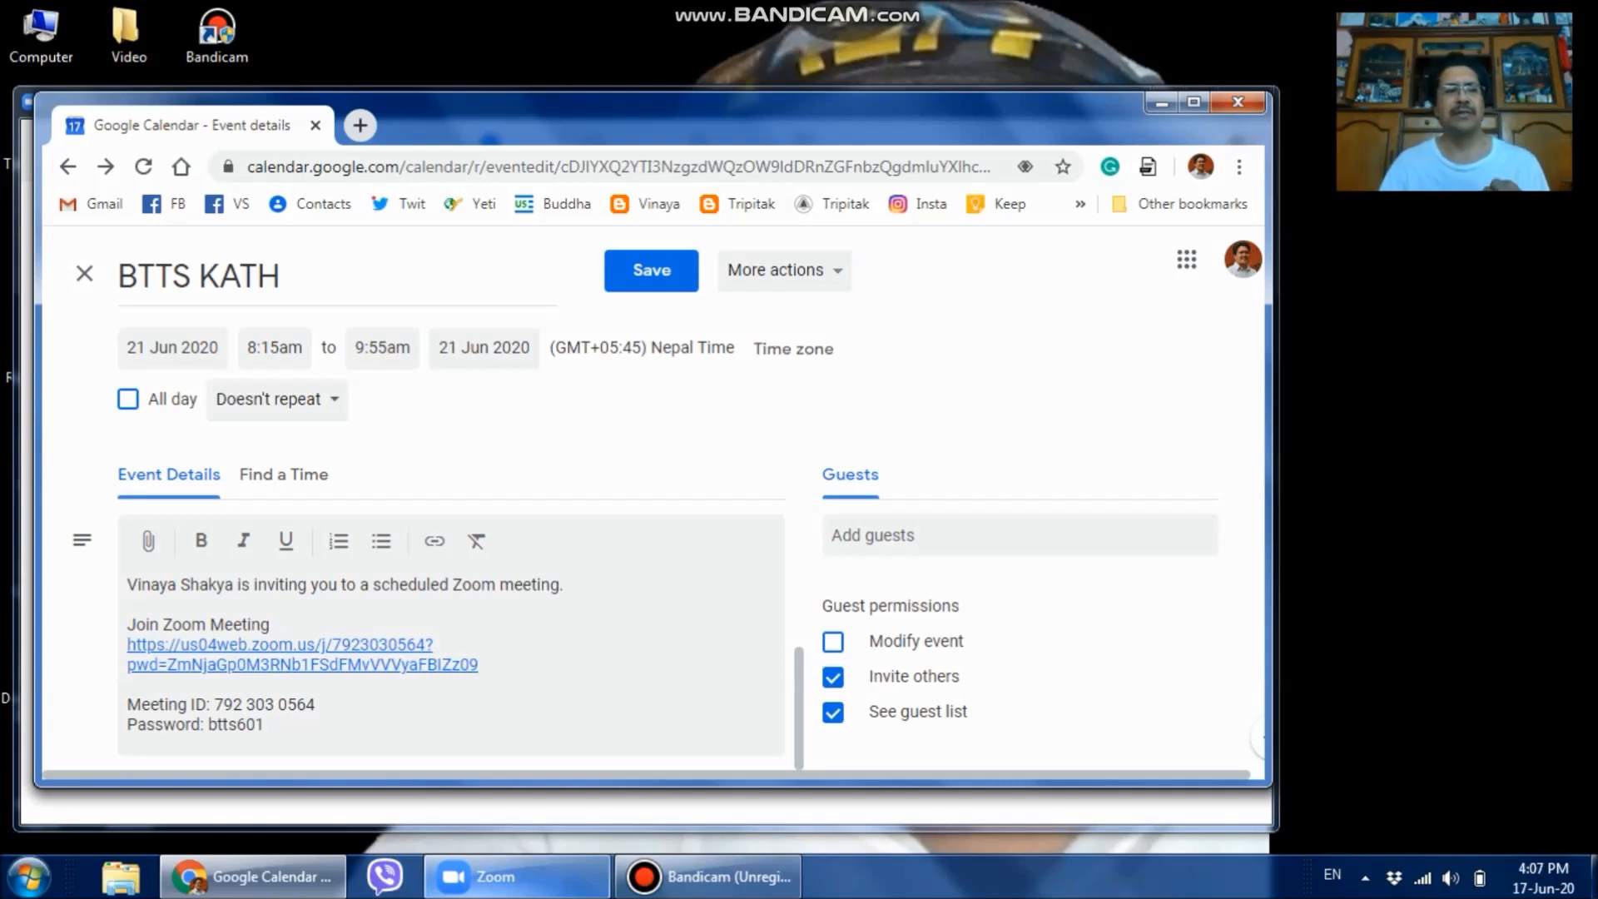
pyautogui.moveTo(126, 585); pyautogui.dragTo(270, 626)
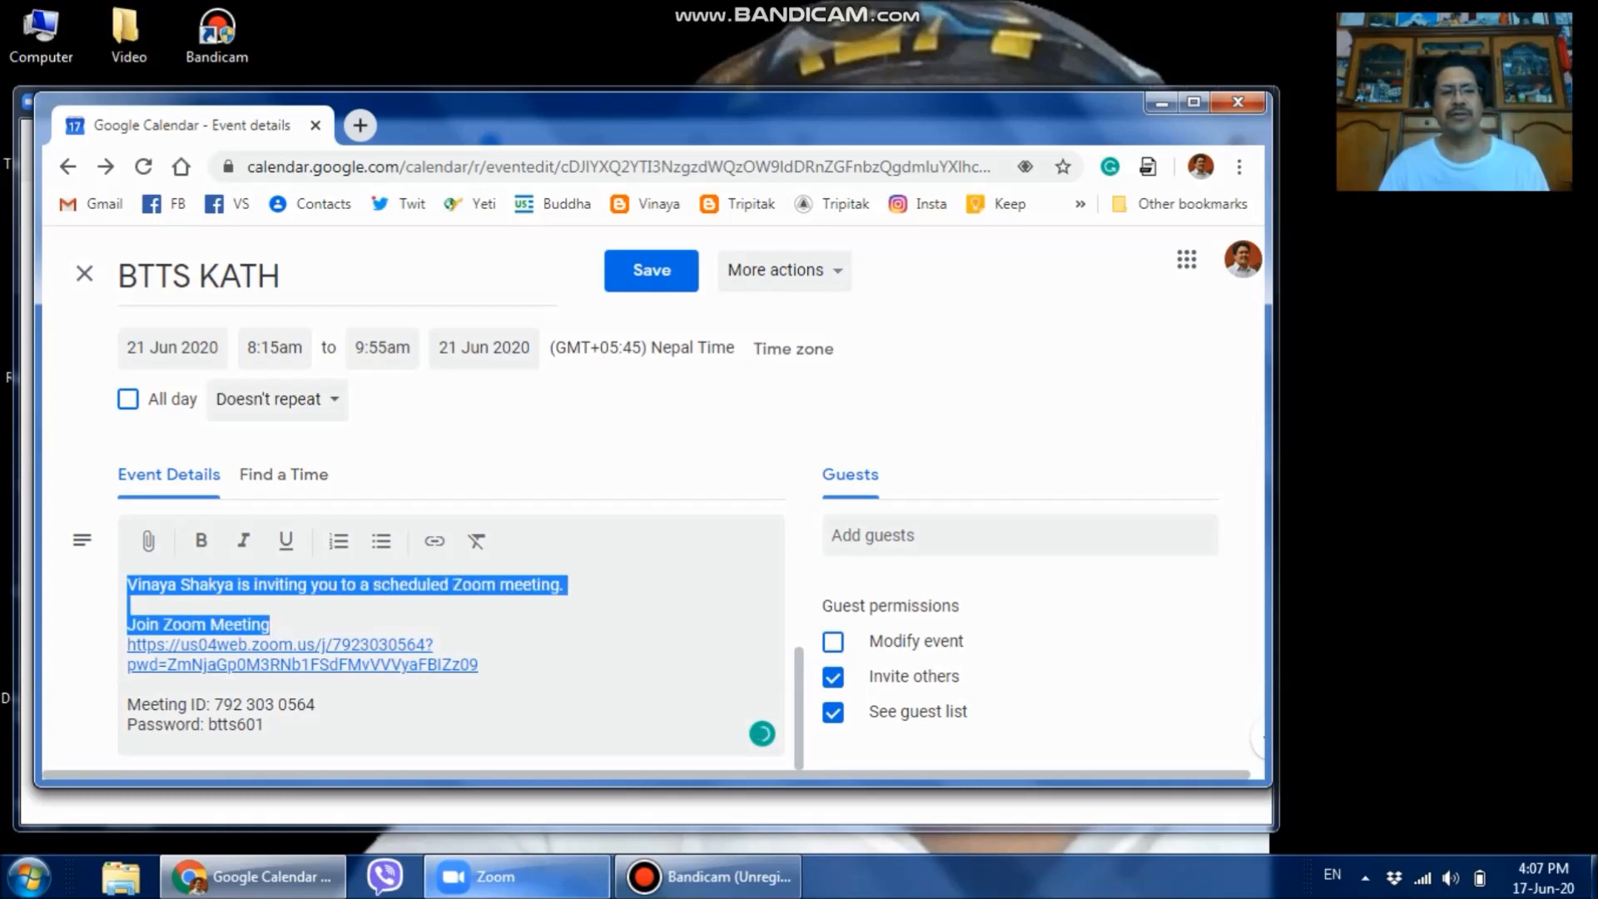
pyautogui.click(573, 641)
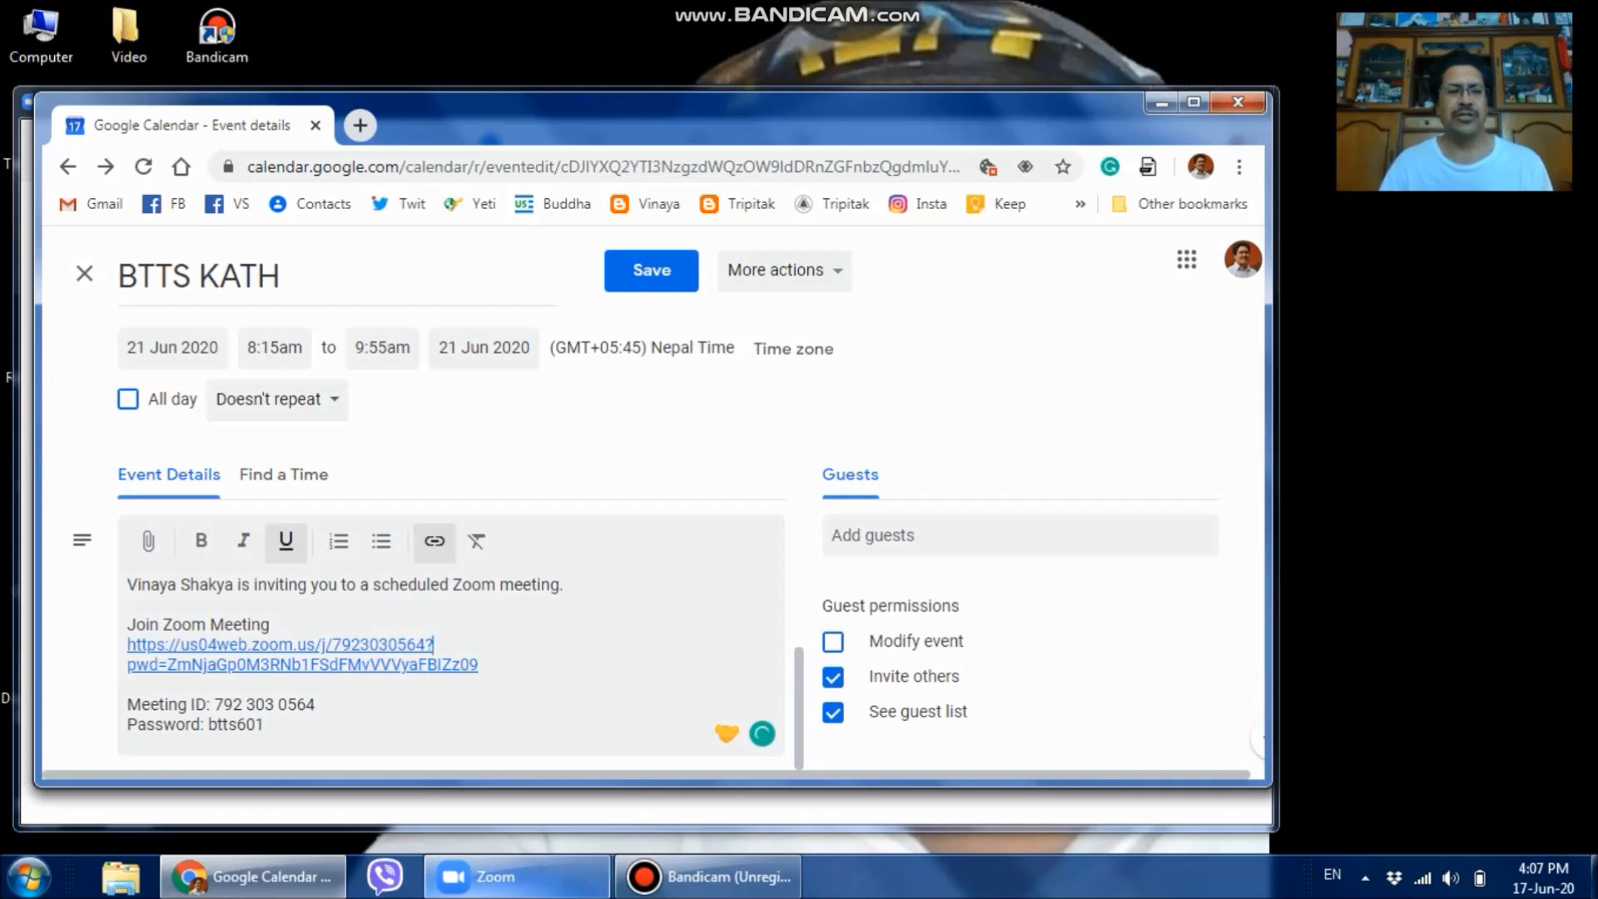
pyautogui.moveTo(127, 626); pyautogui.dragTo(479, 665)
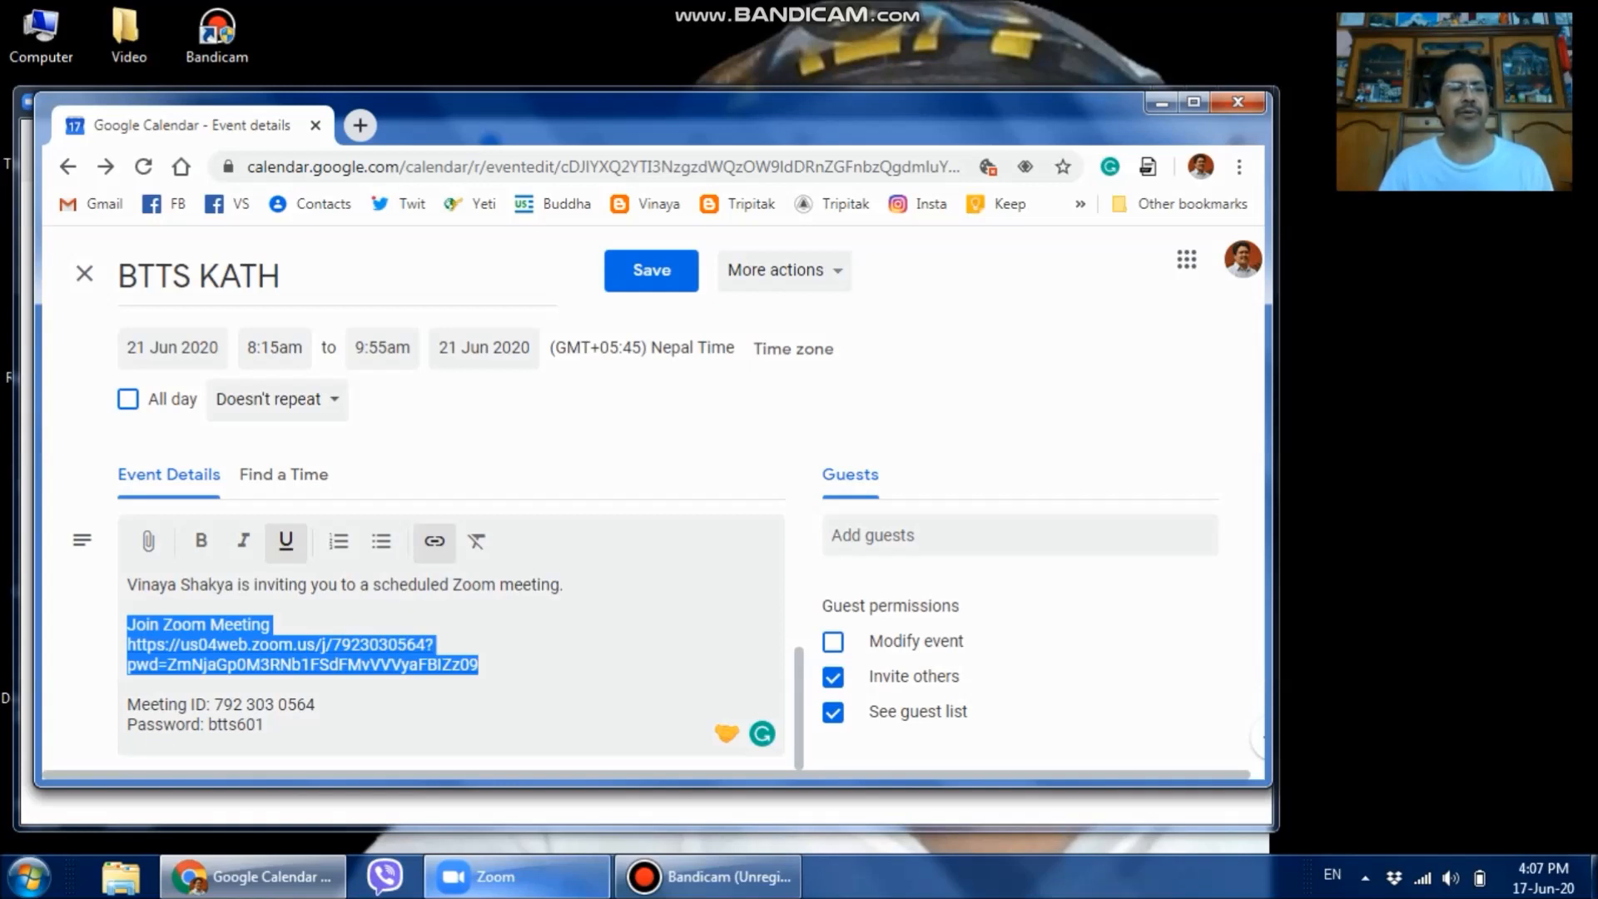
pyautogui.moveTo(479, 664); pyautogui.dragTo(264, 724)
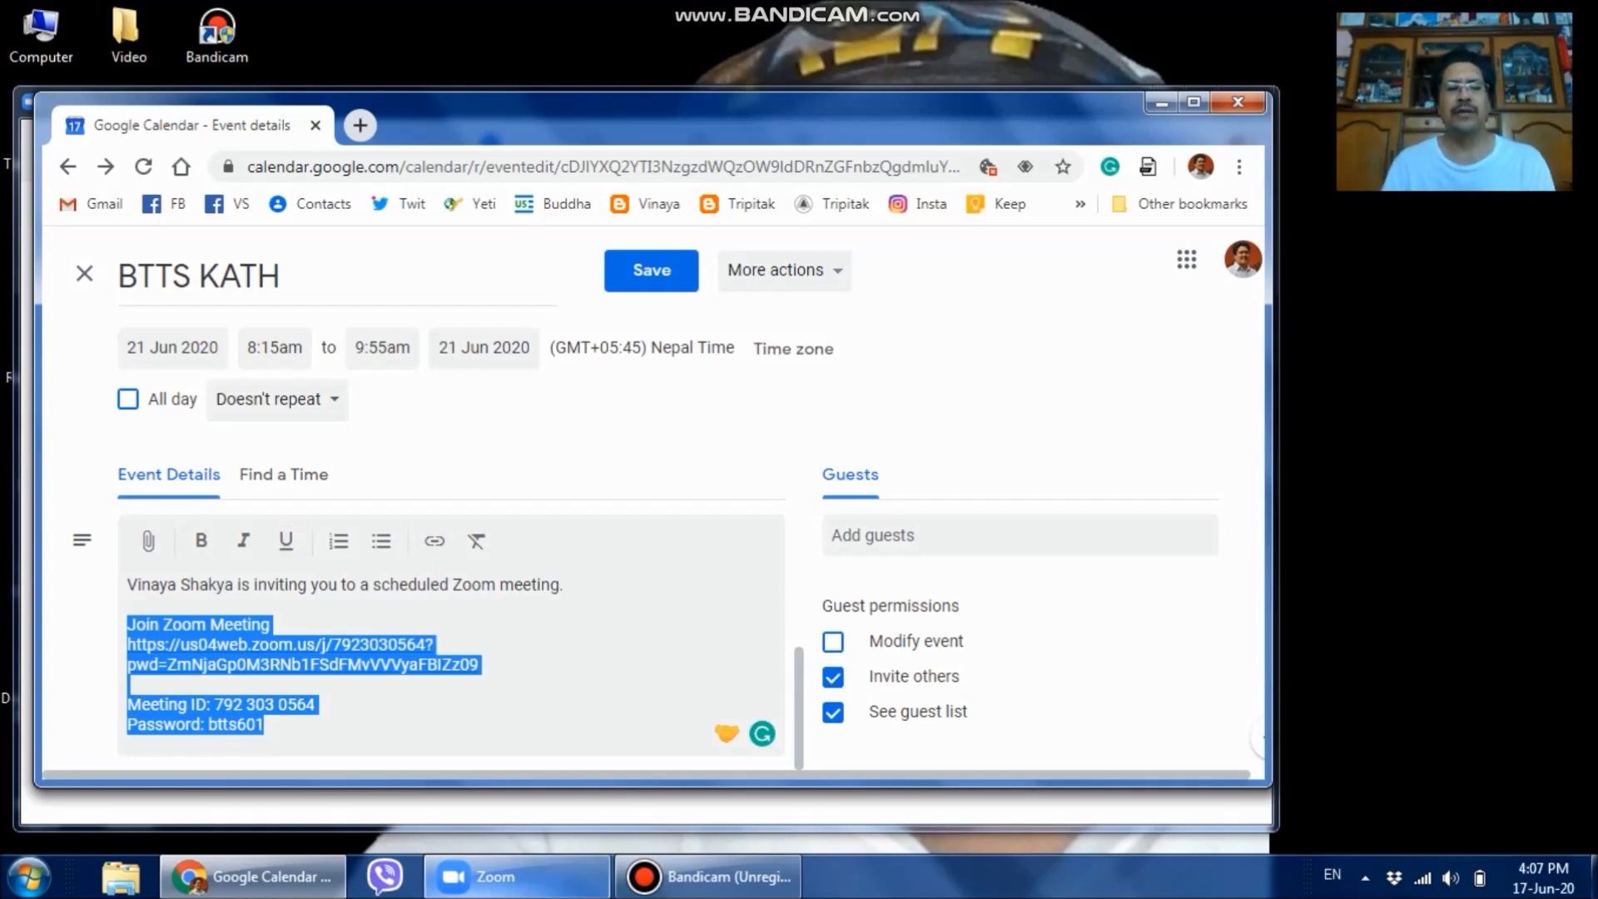
pyautogui.click(536, 717)
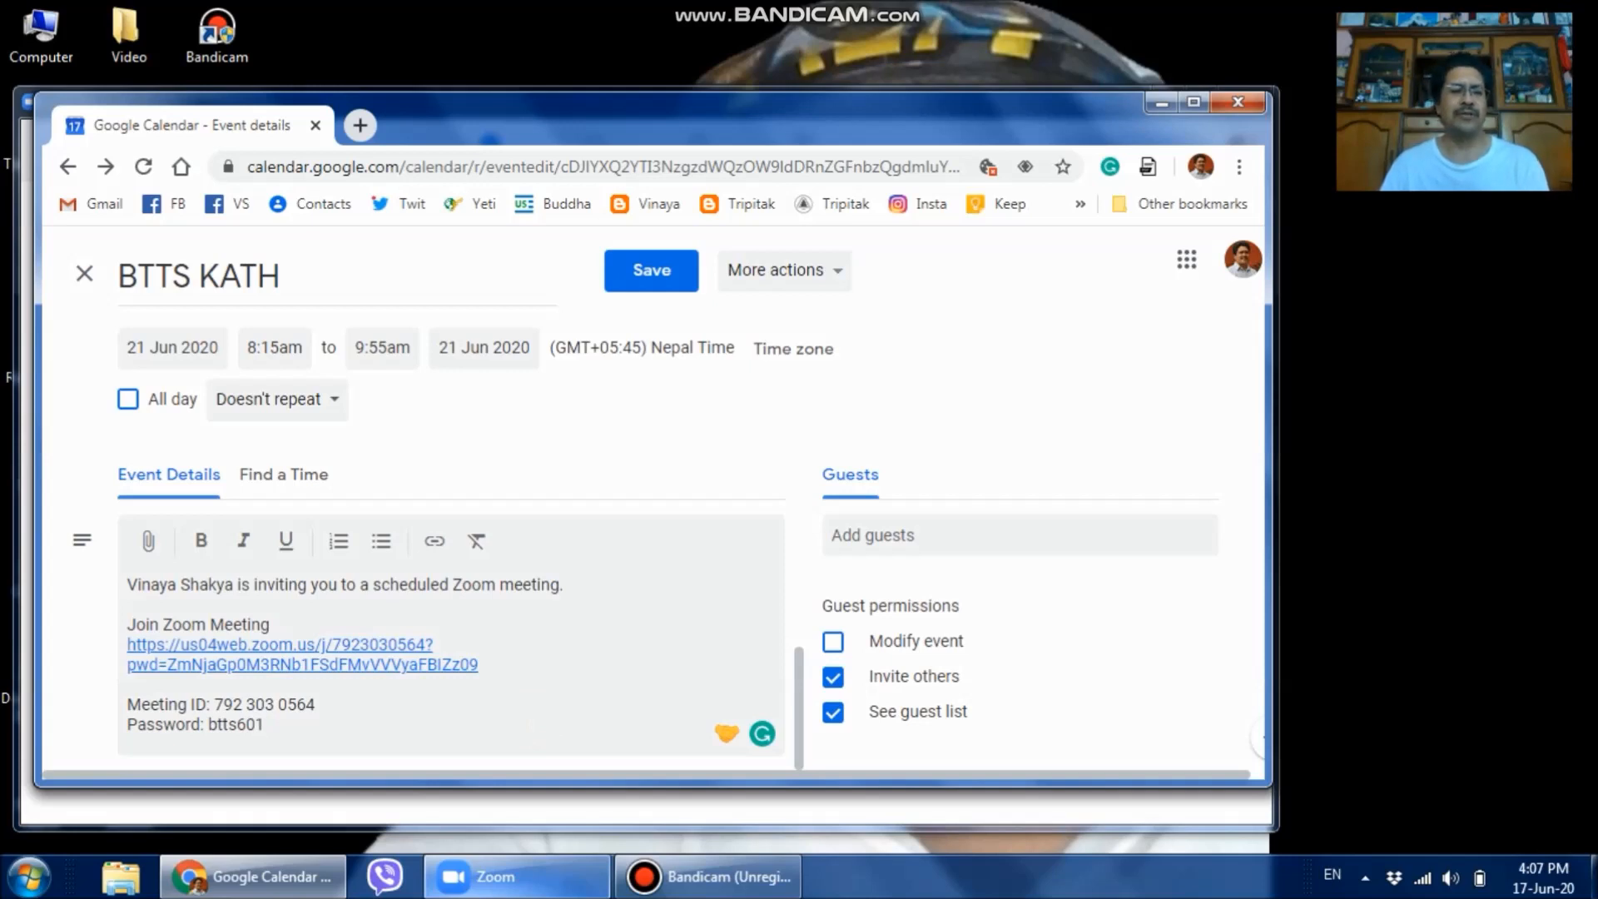
# - Check the guest suggestions without adding anyone and save the BTTS KATH calendar event
pyautogui.click(888, 533)
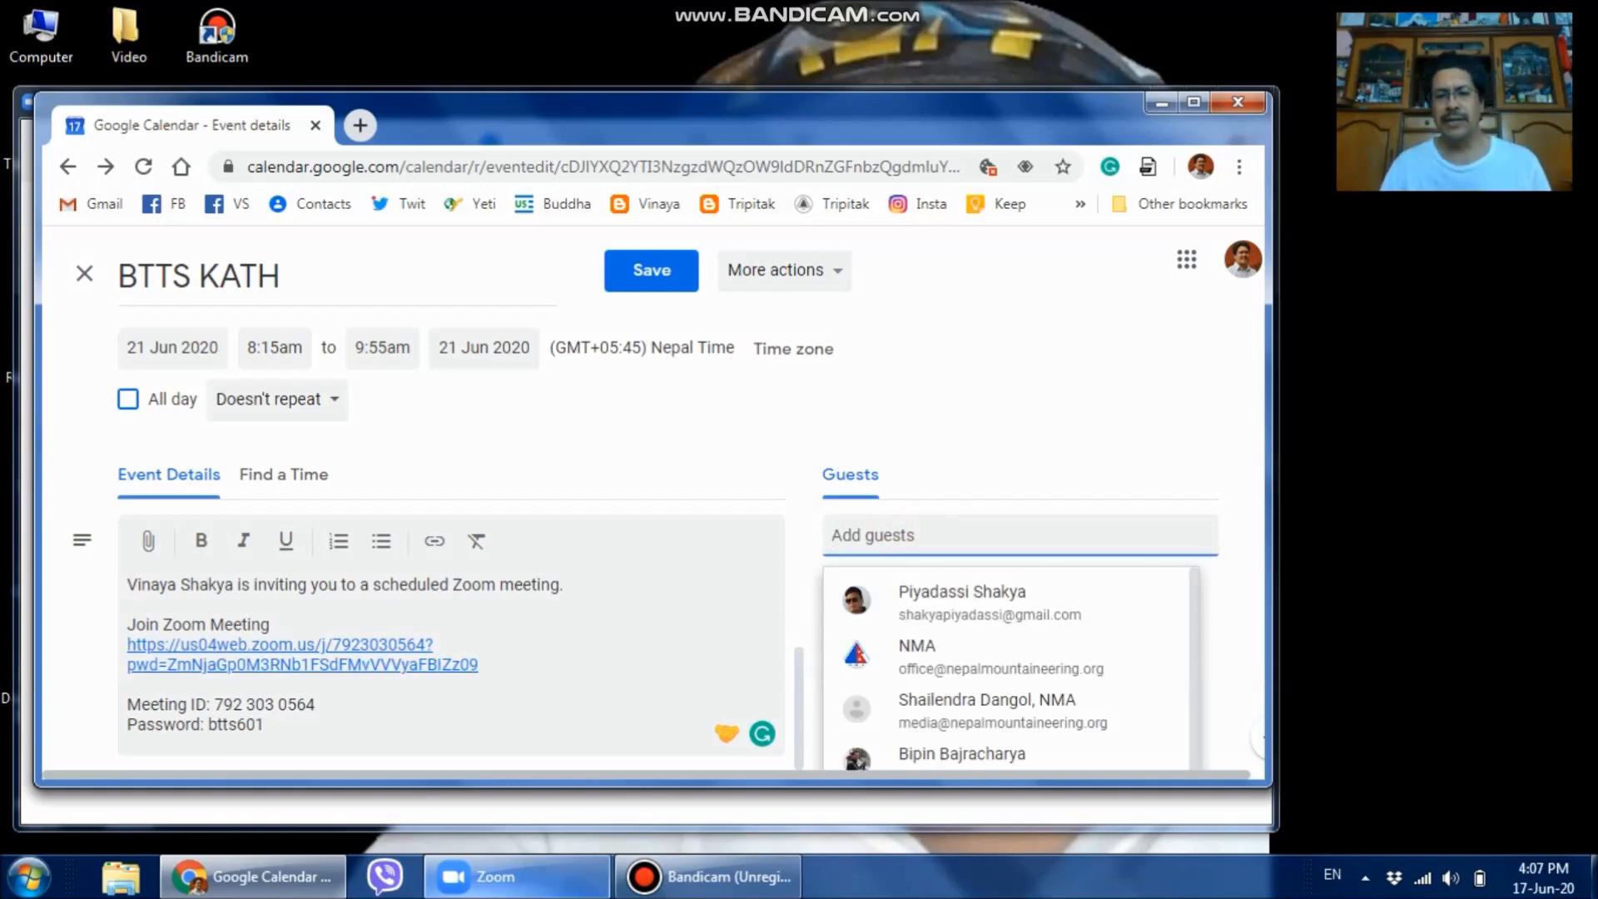
pyautogui.click(1037, 419)
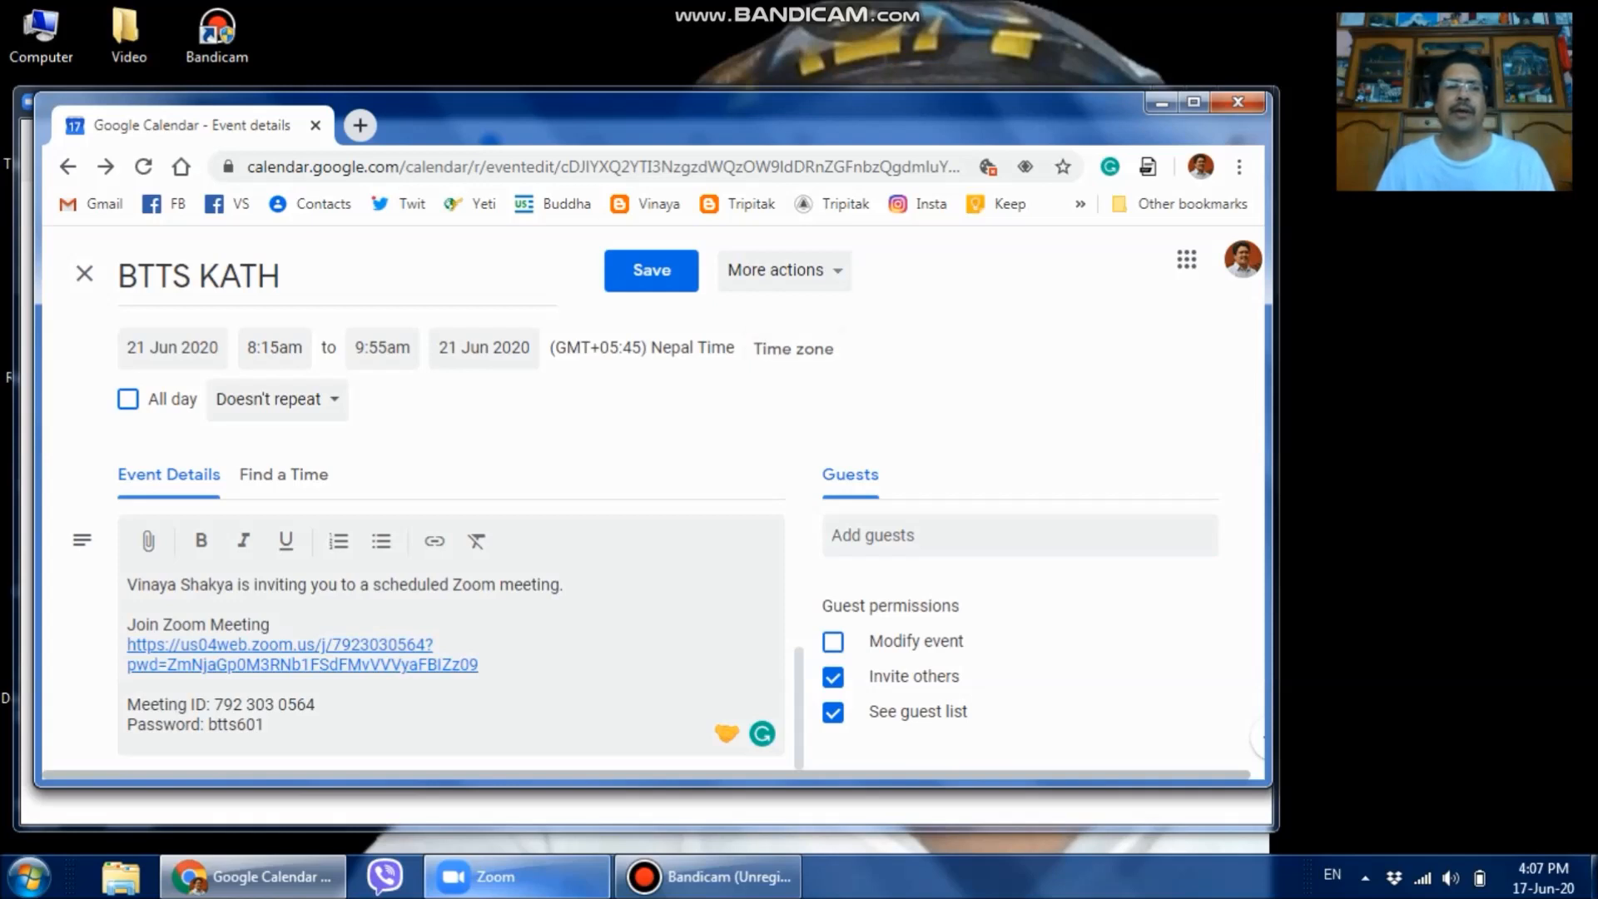
pyautogui.click(652, 270)
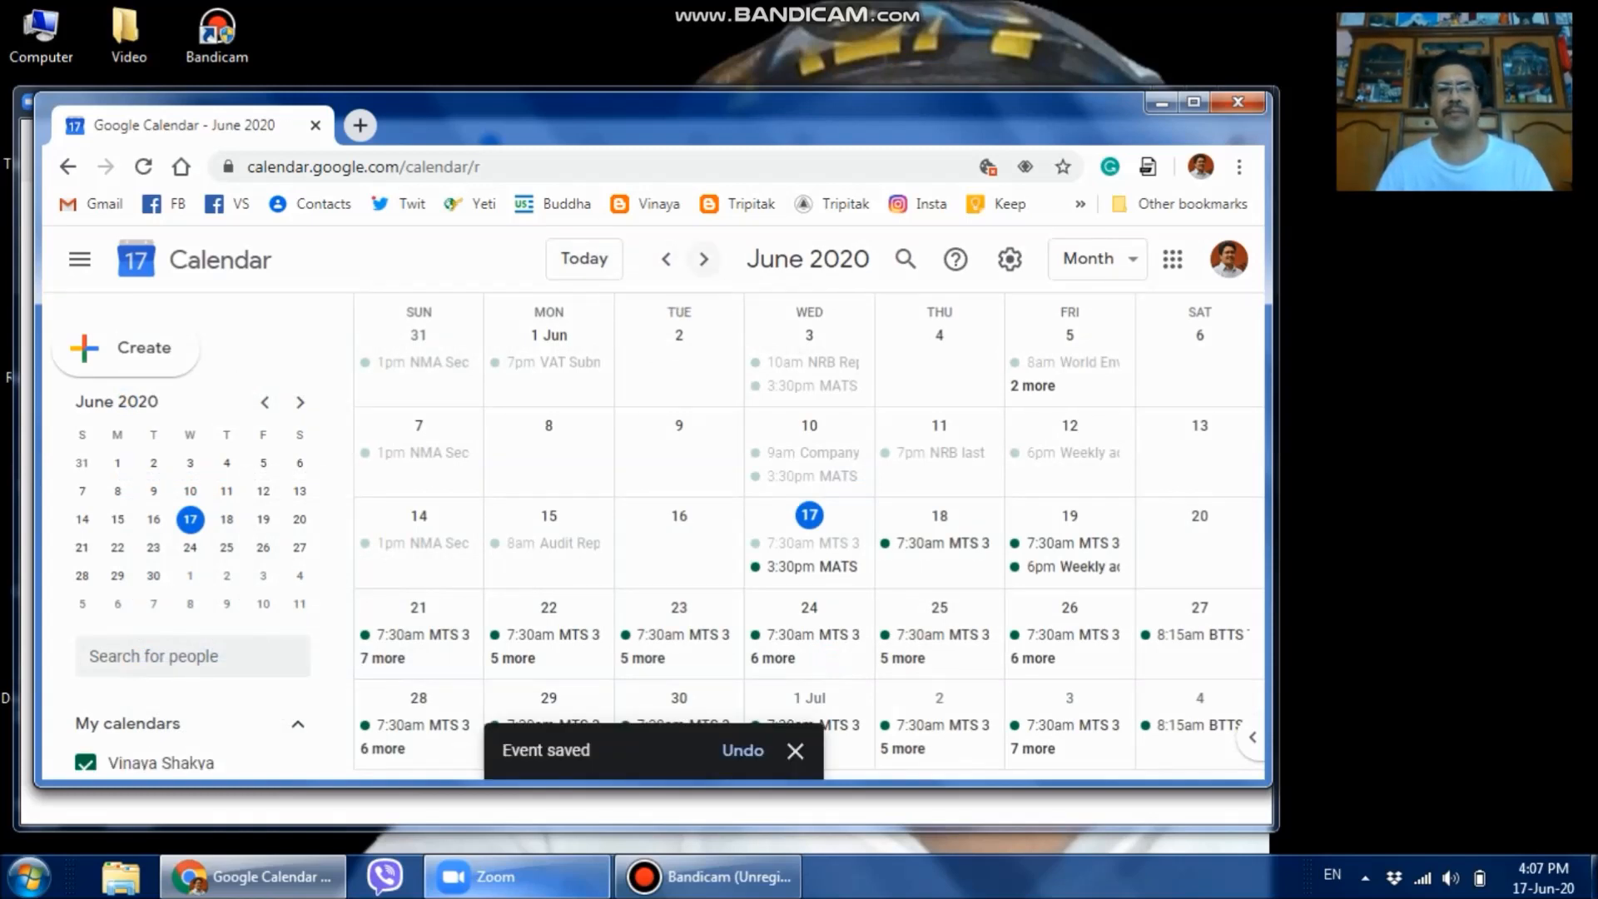
# - Browse the calendar month by month up to December 2020 to check the scheduled classes
pyautogui.click(703, 259)
pyautogui.click(713, 259)
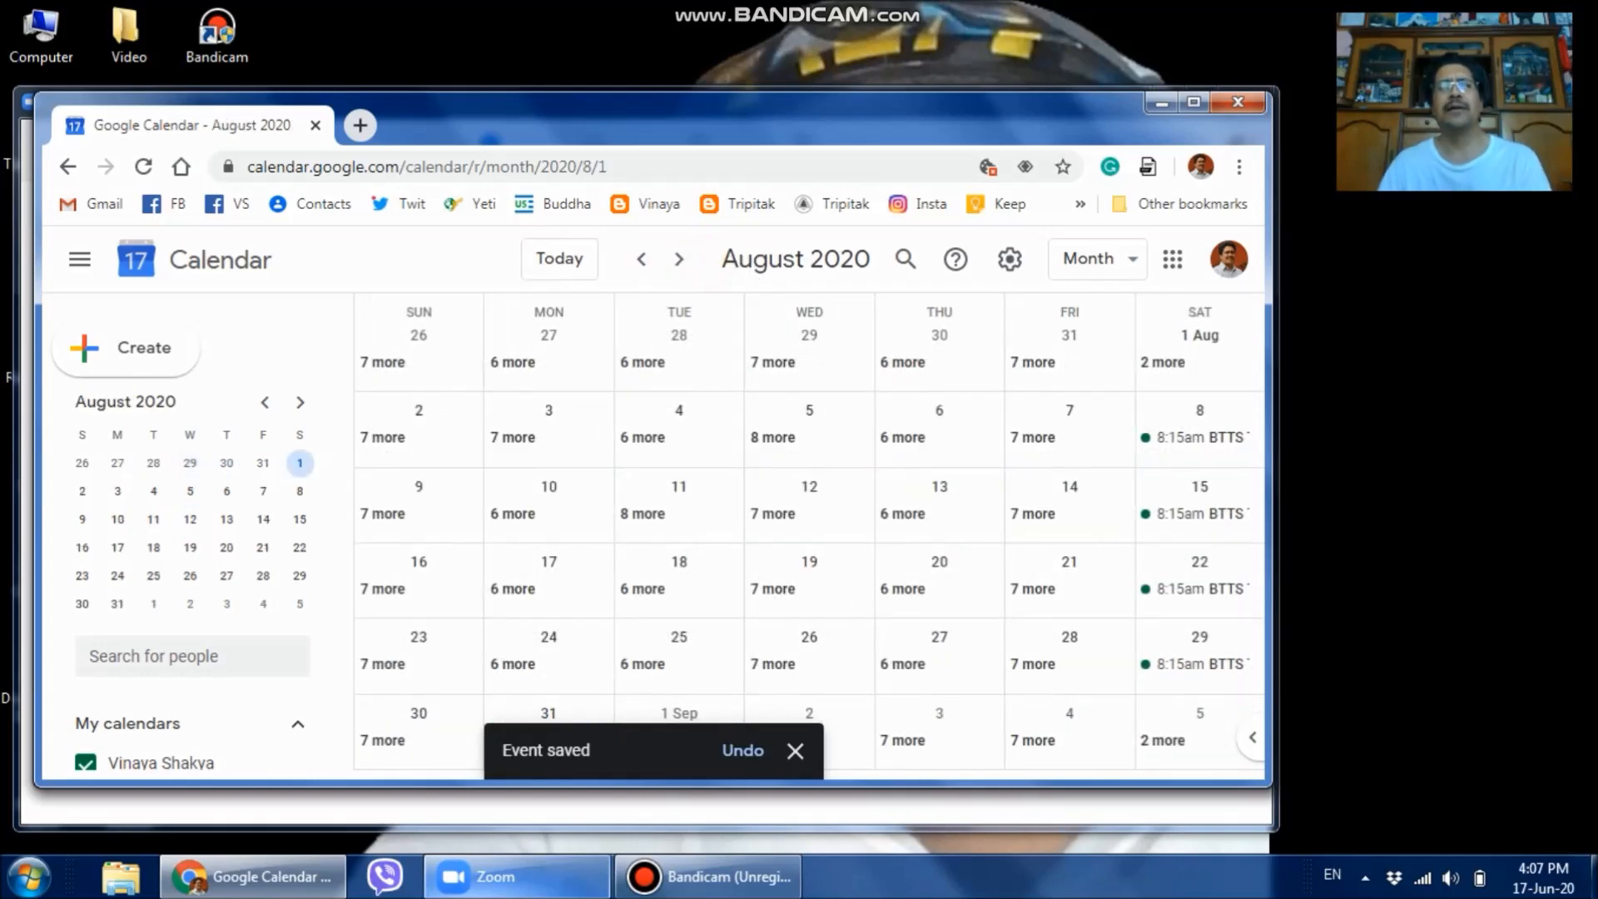
pyautogui.click(679, 258)
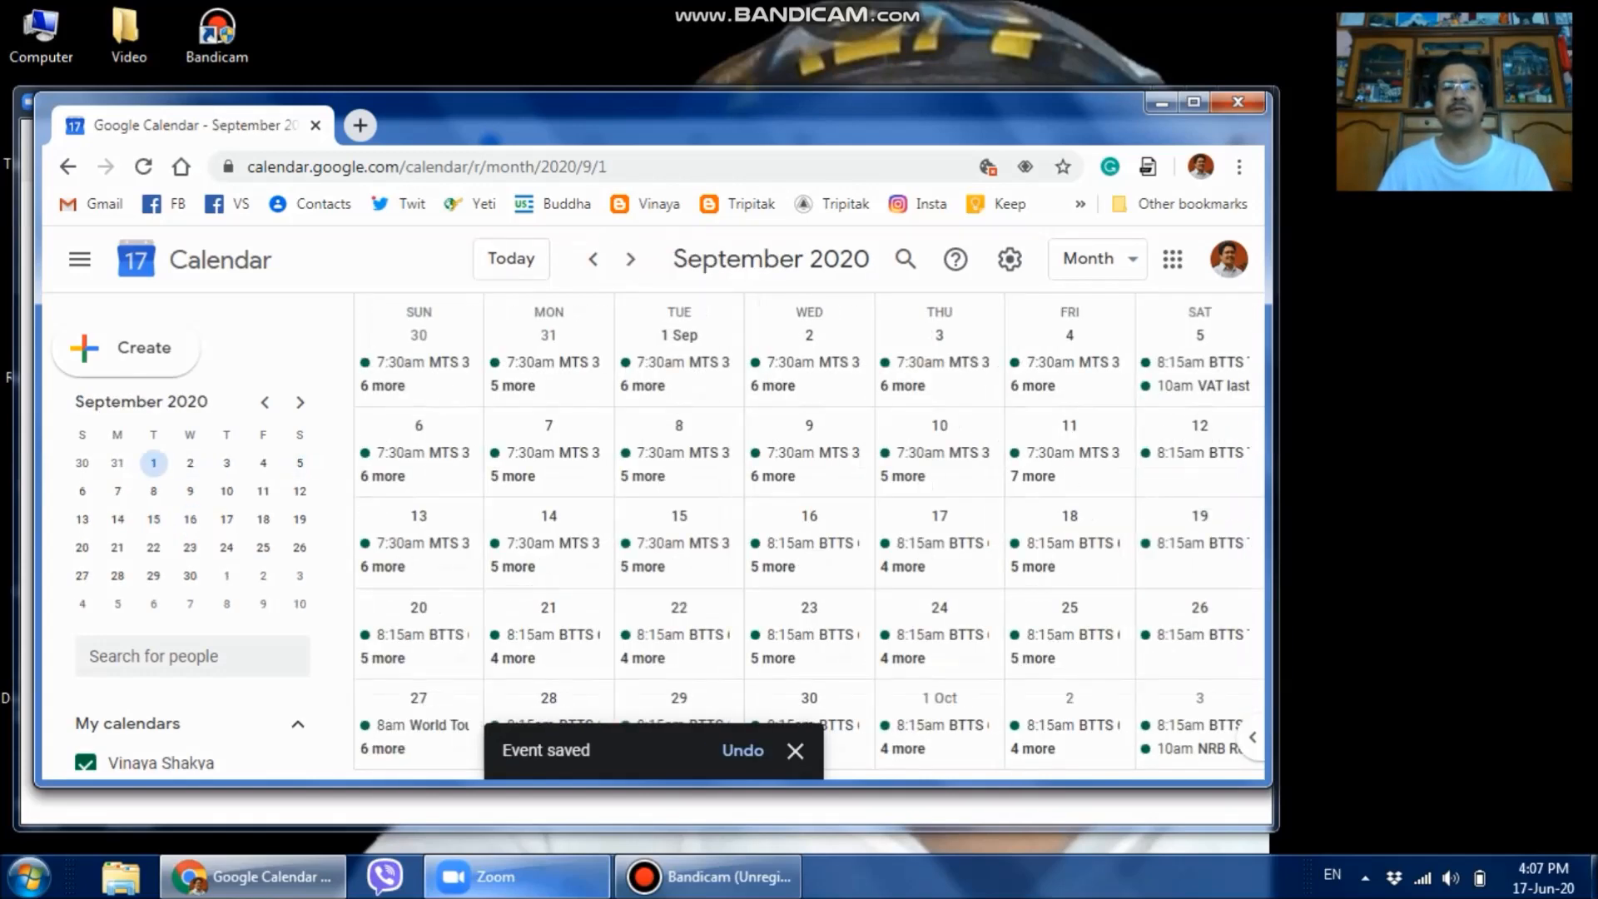
pyautogui.click(630, 259)
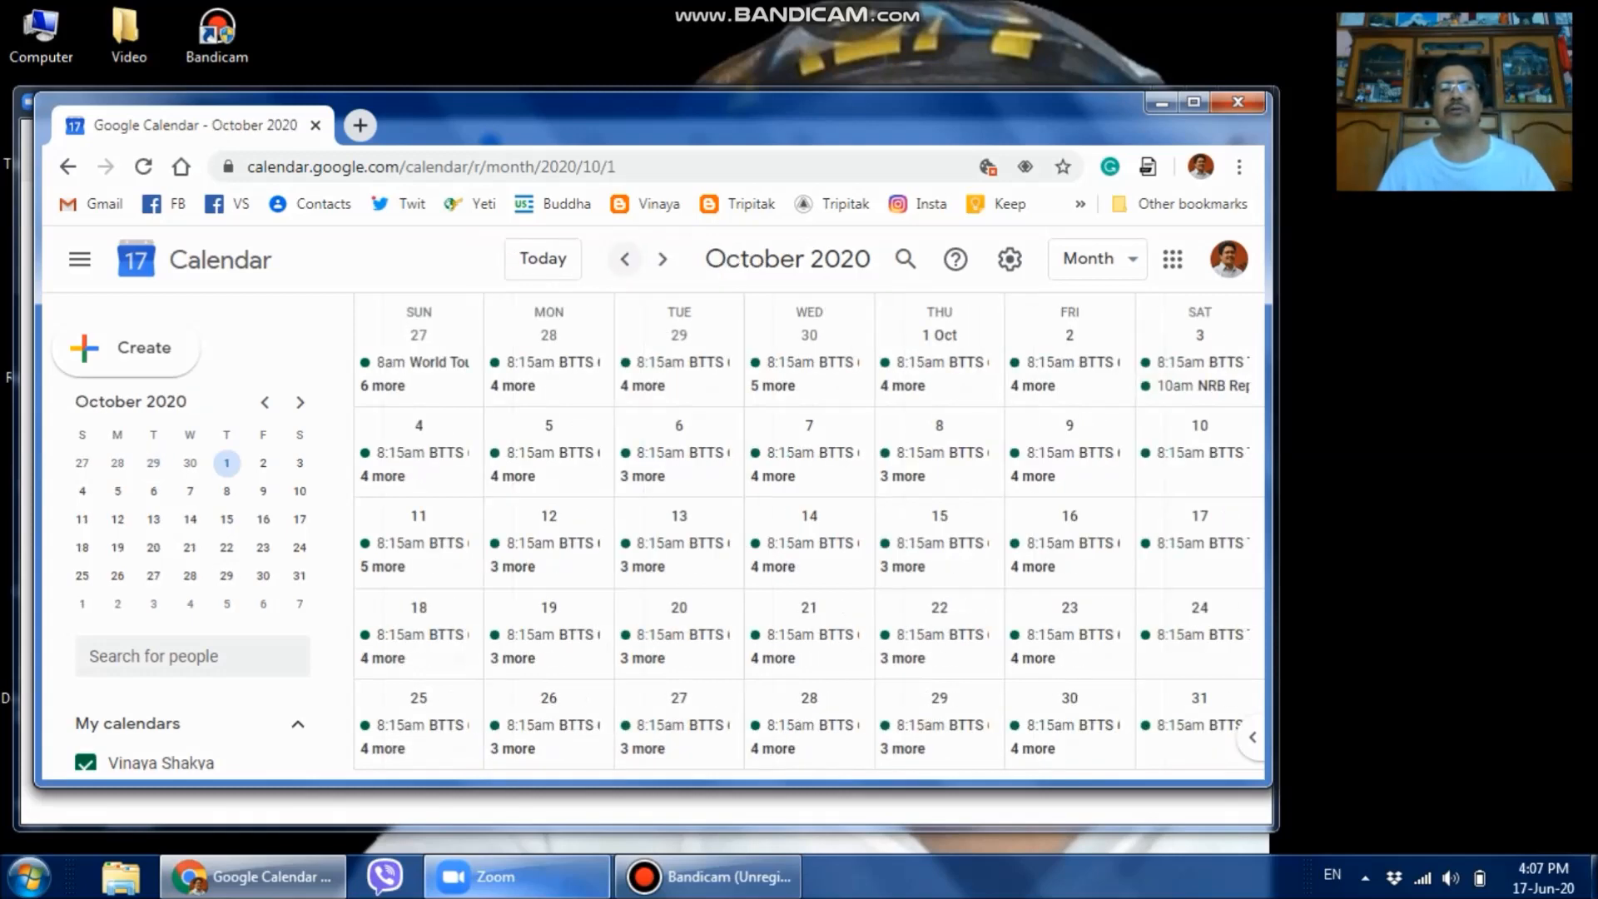
pyautogui.click(630, 259)
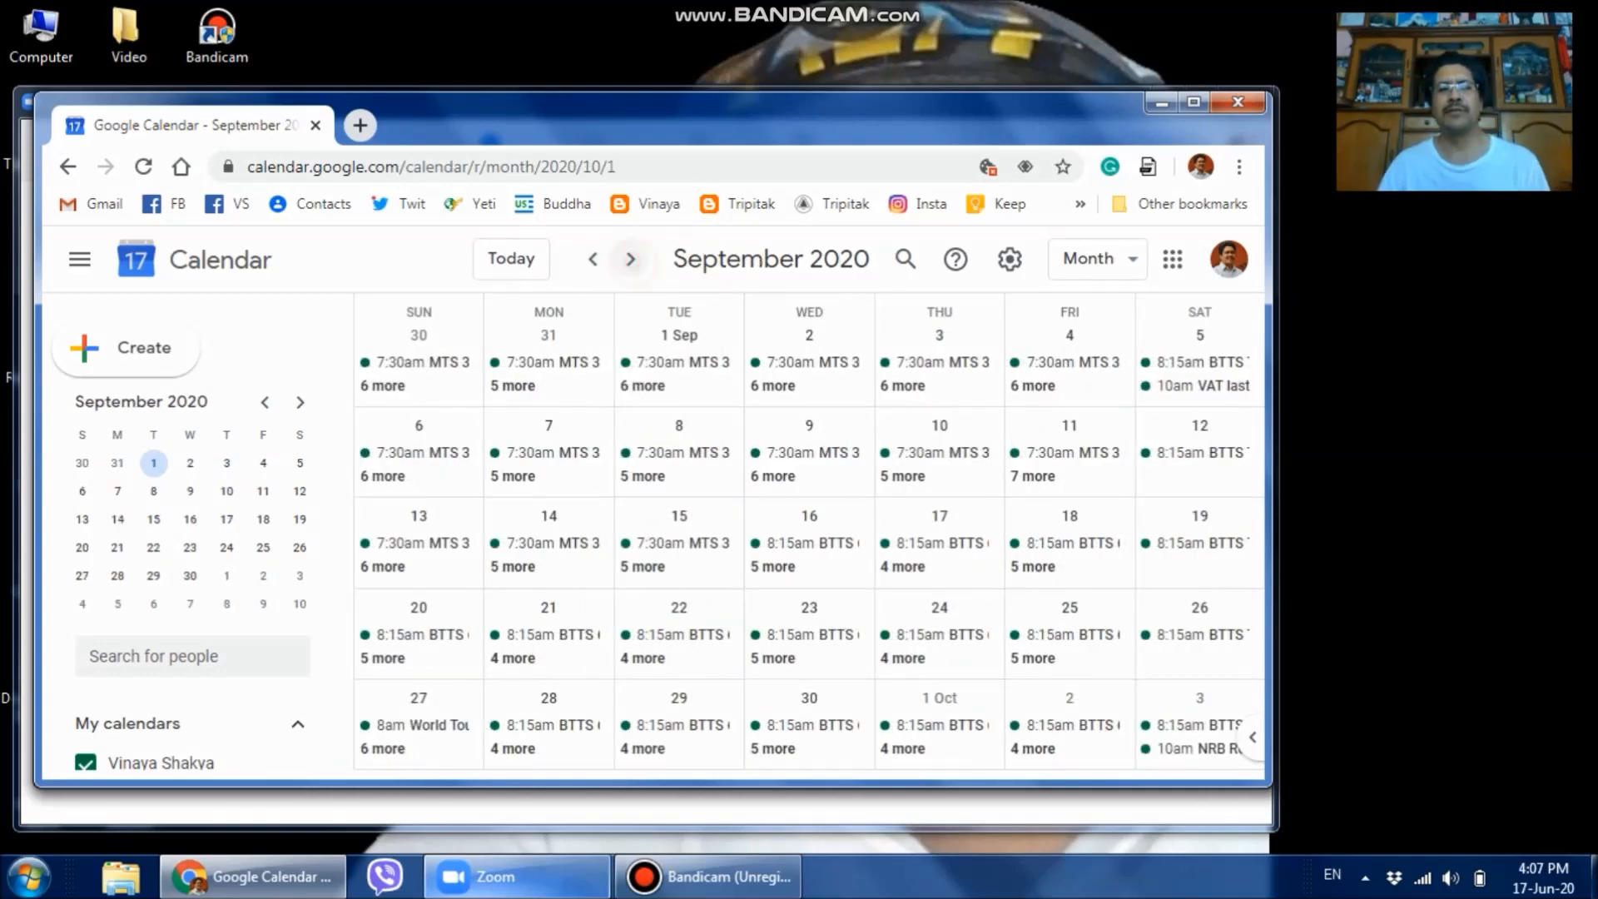
pyautogui.click(662, 259)
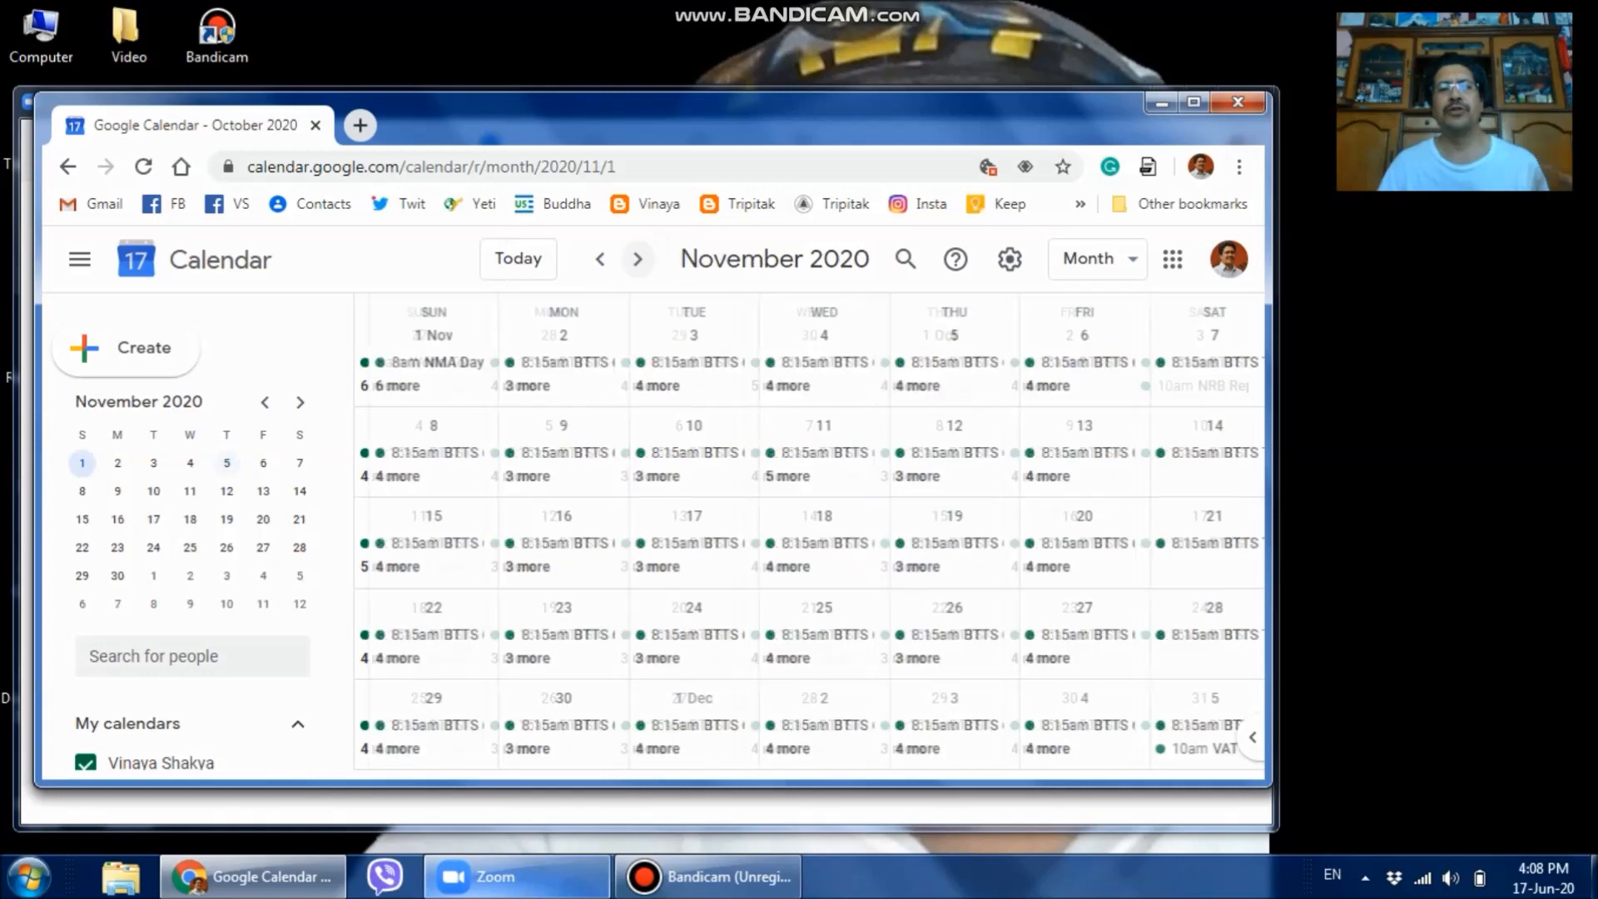
pyautogui.click(638, 259)
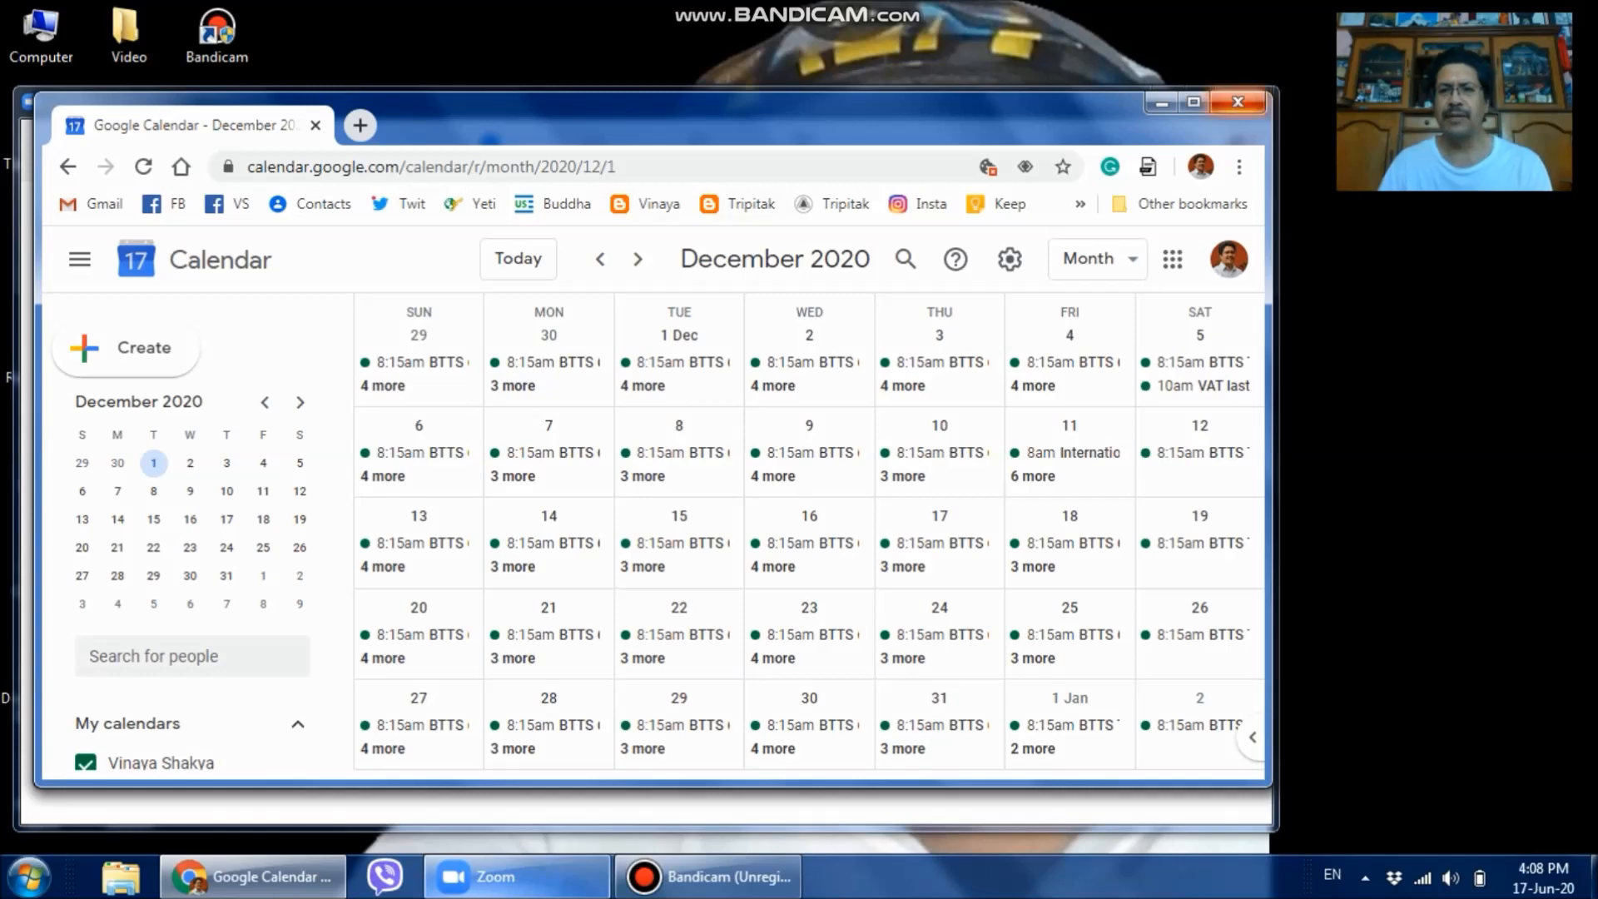
# - Close the calendar window, switch to Zoom and look through the upcoming and recurring meetings around BTTS KATH
pyautogui.click(1238, 101)
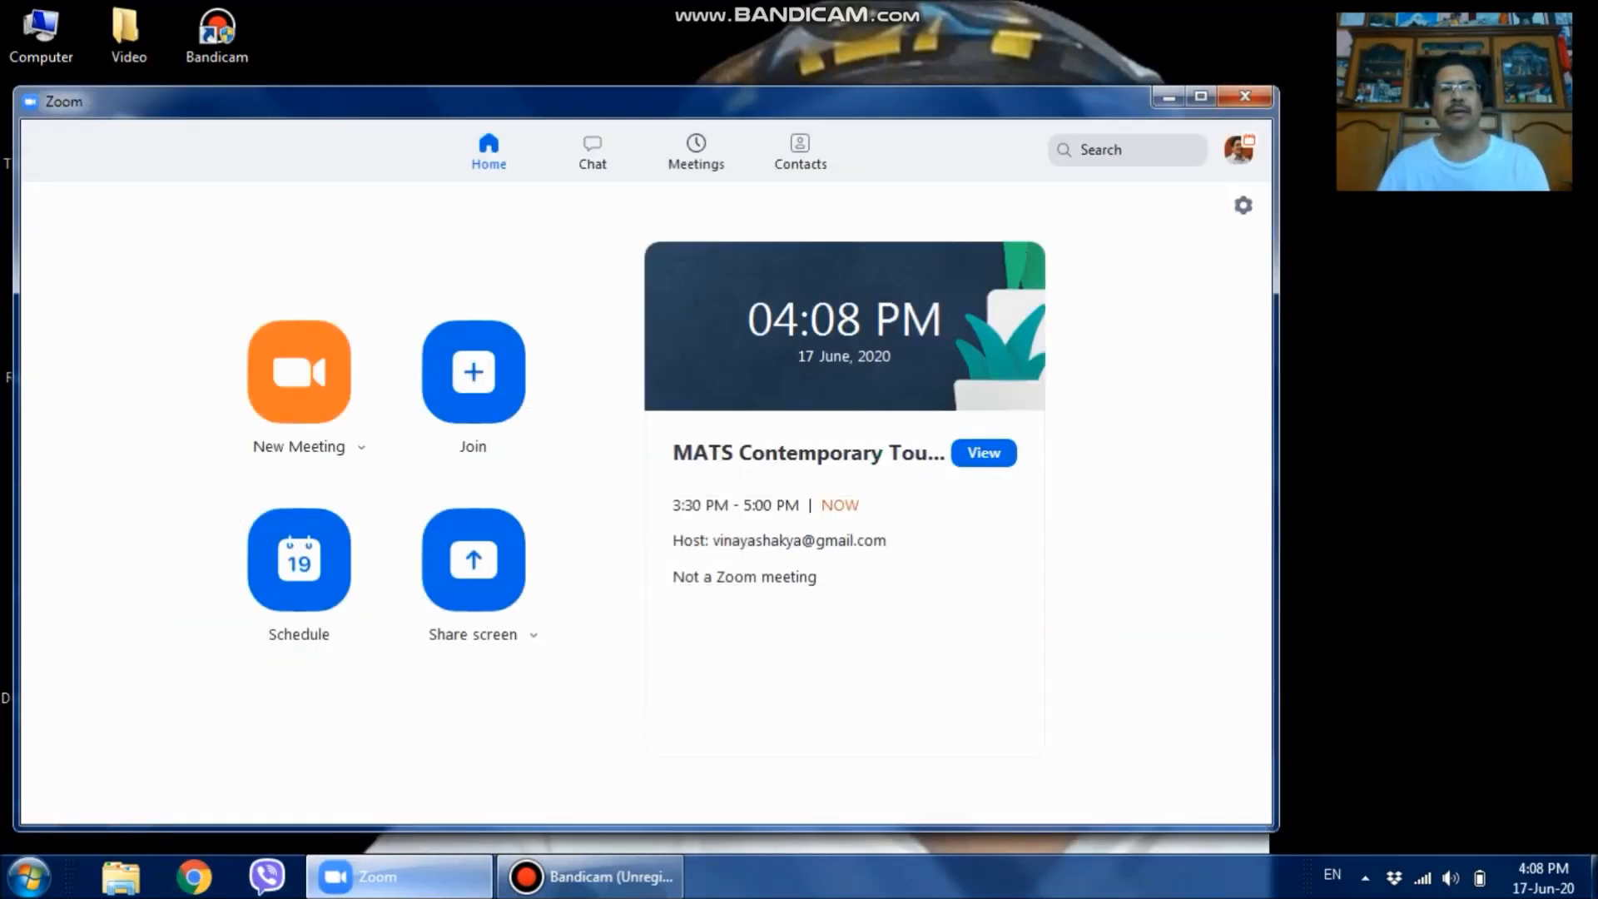
pyautogui.click(696, 150)
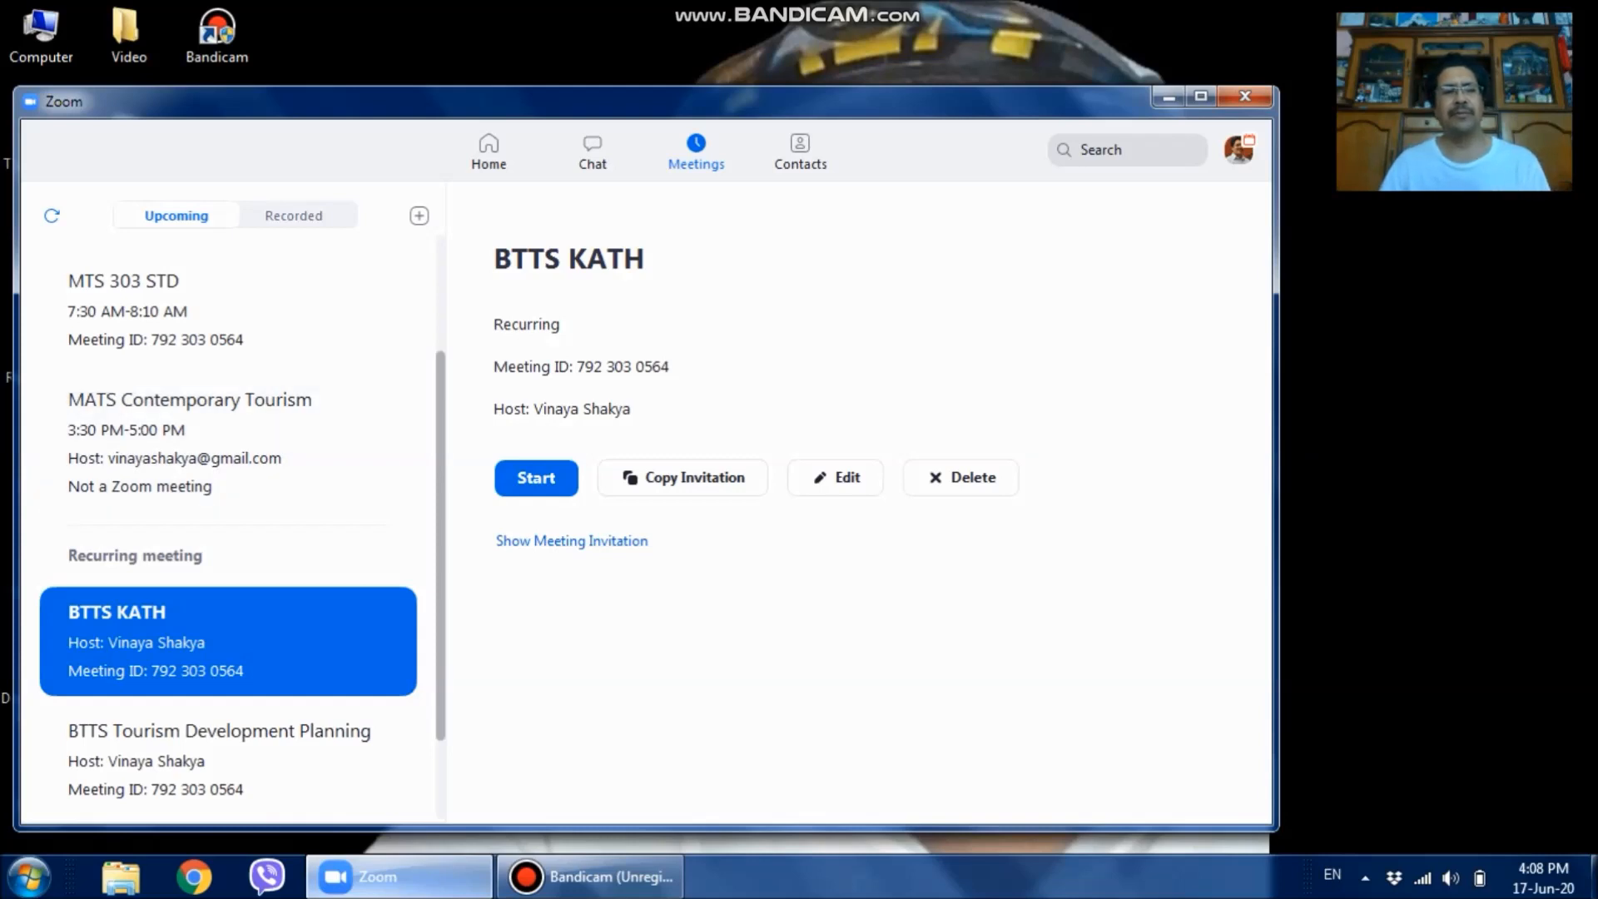
pyautogui.scroll(-1, 233, 527)
pyautogui.scroll(2, 234, 526)
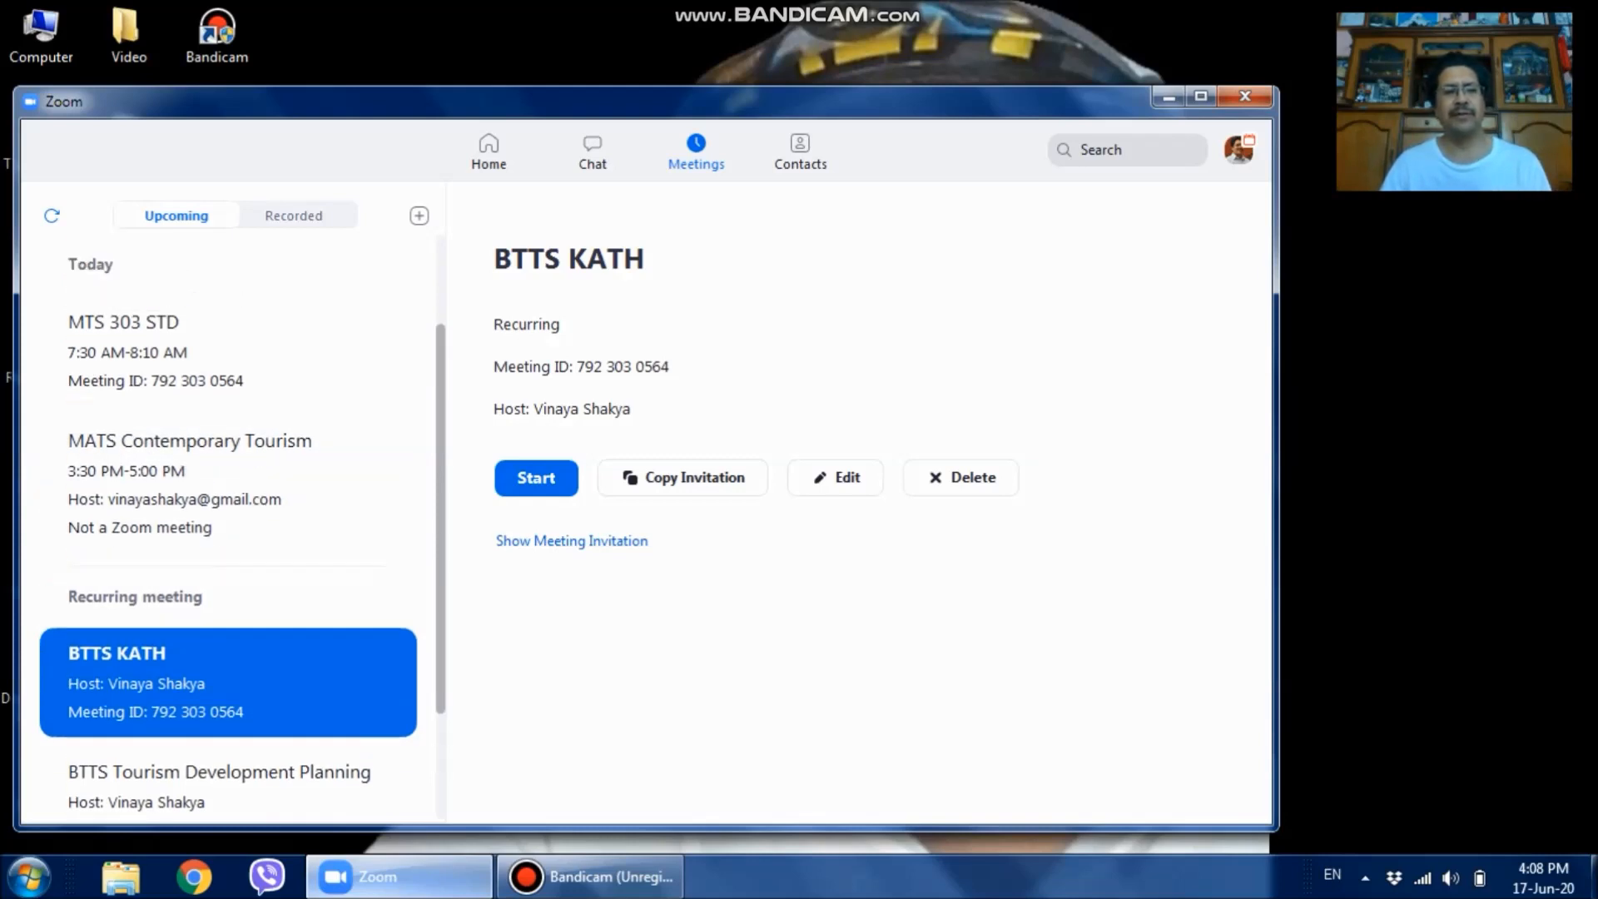
pyautogui.scroll(-2, 234, 526)
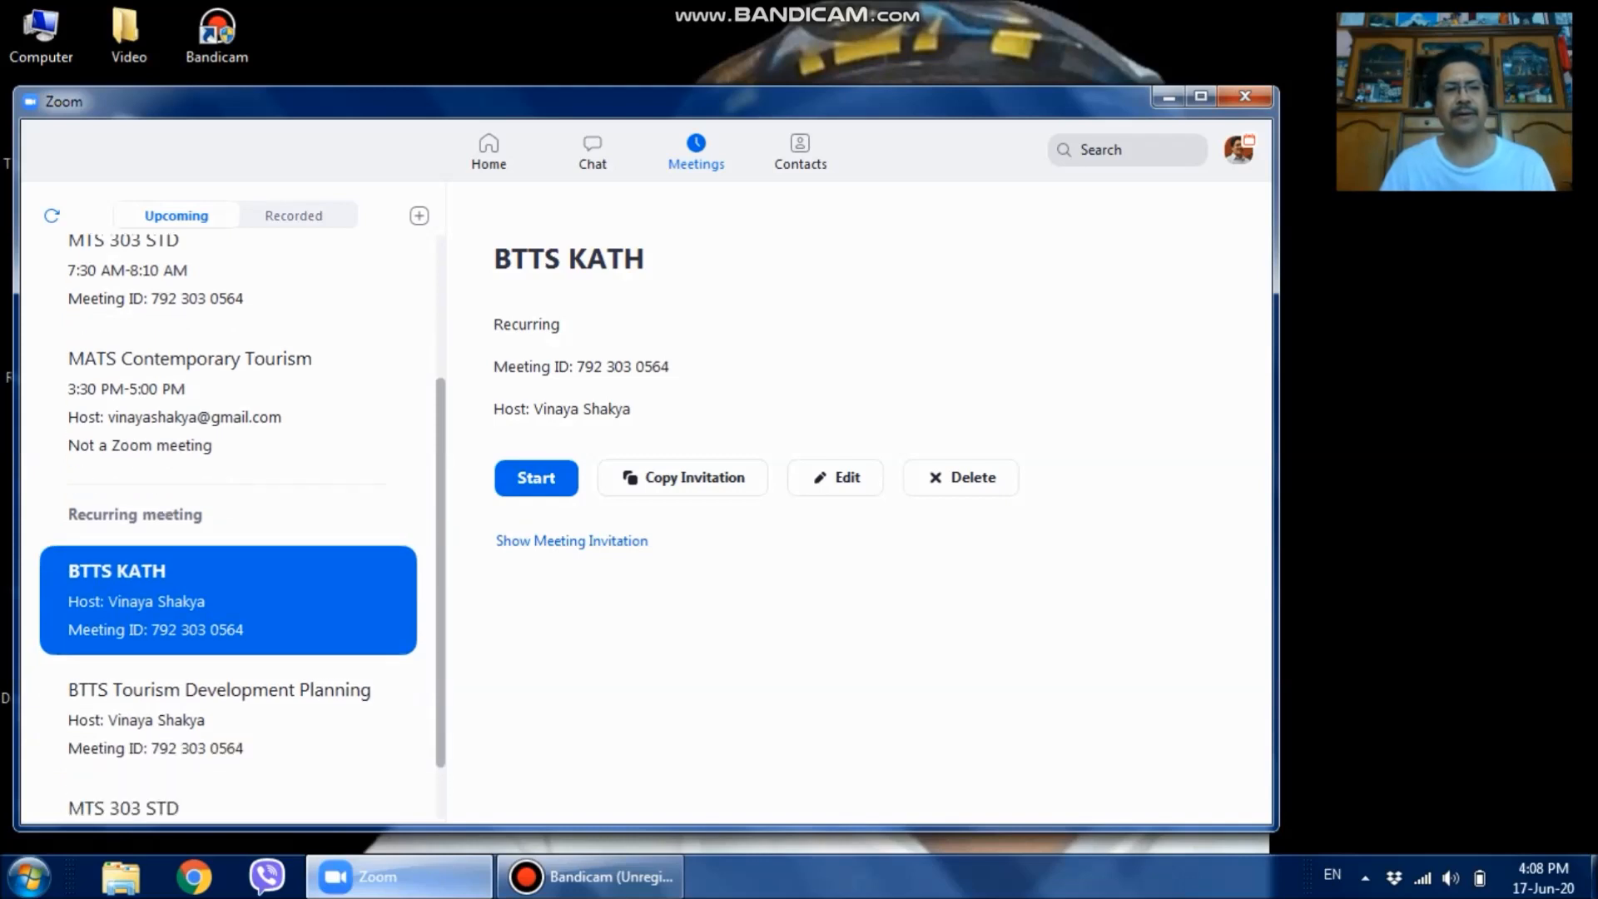
pyautogui.scroll(2, 233, 526)
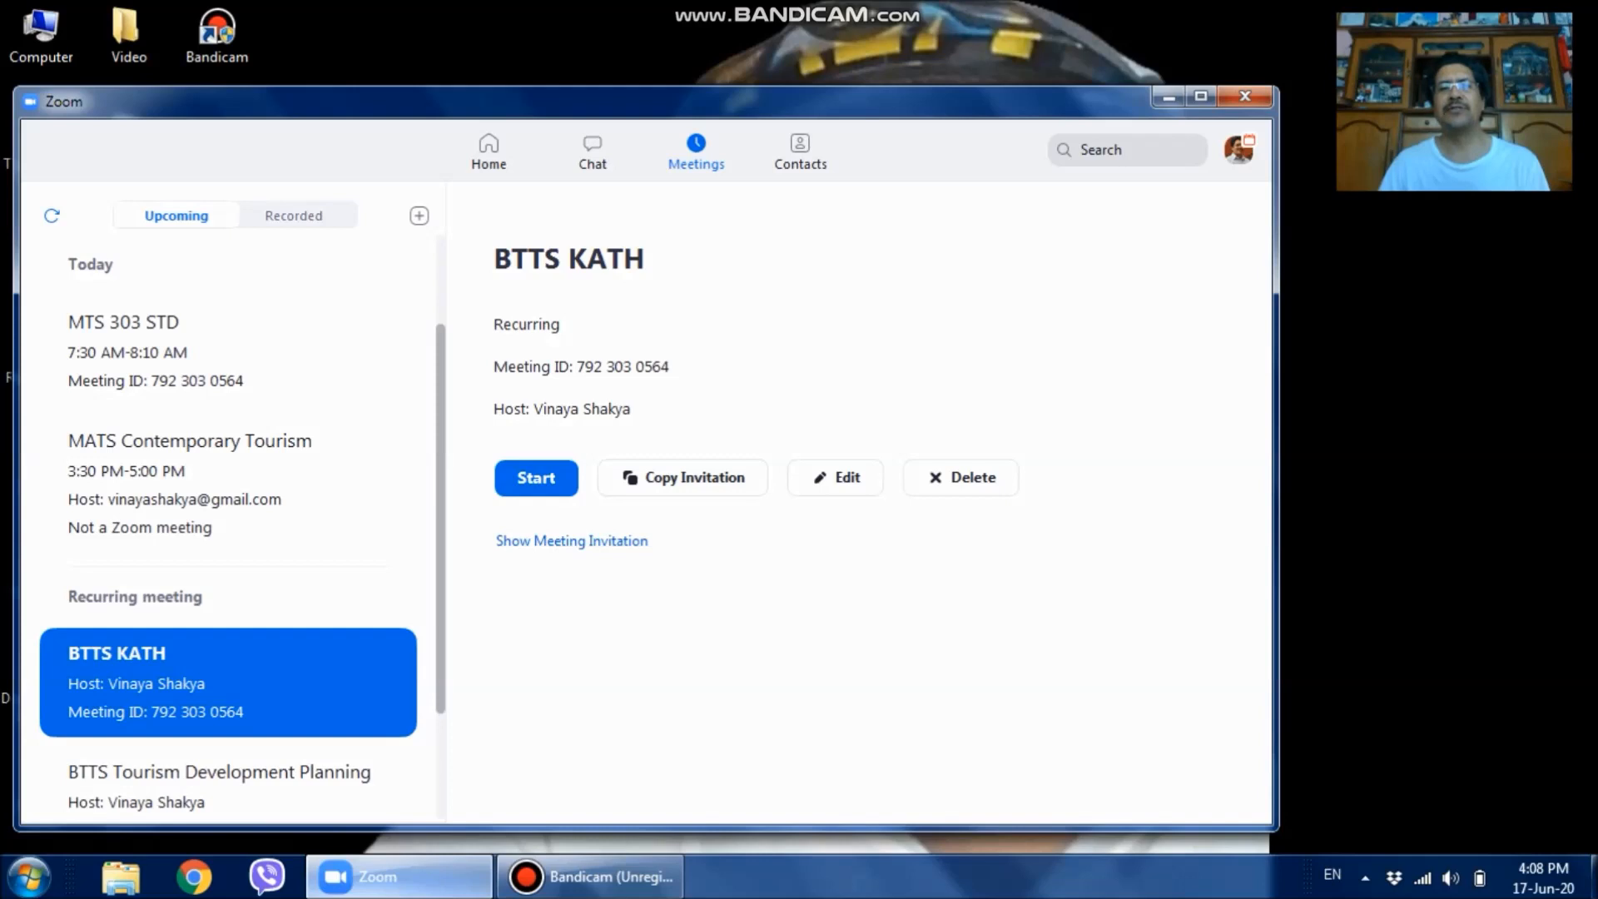
# - Move the Zoom window to the upper edge of the screen, then show and hide the BTTS KATH meeting invitation
pyautogui.moveTo(799, 86); pyautogui.dragTo(799, 0)
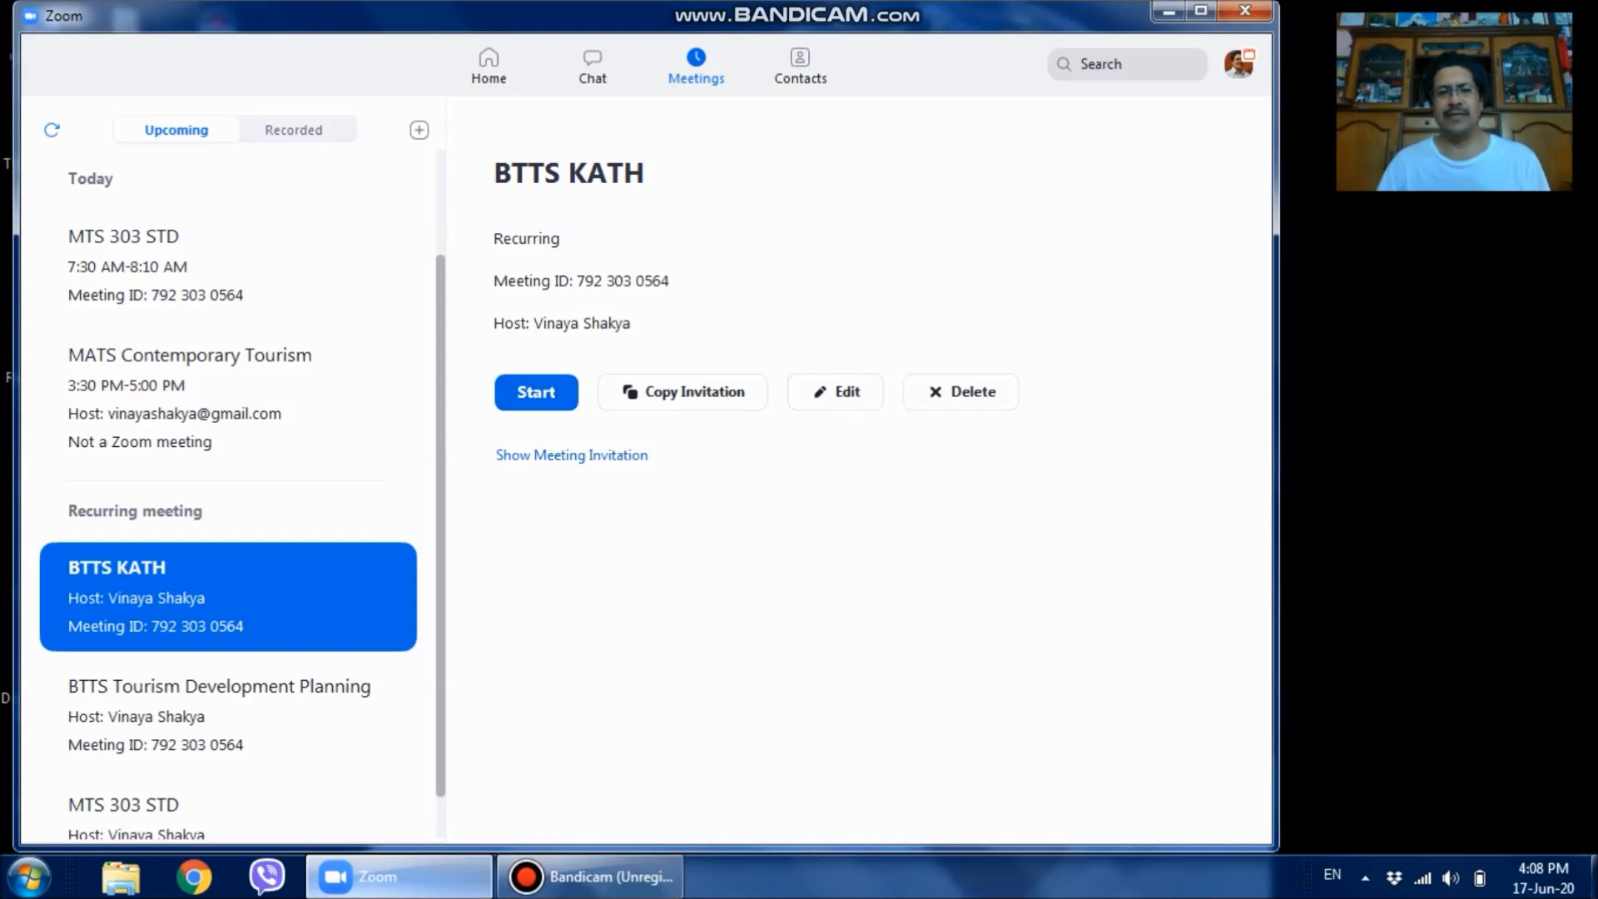
pyautogui.click(604, 455)
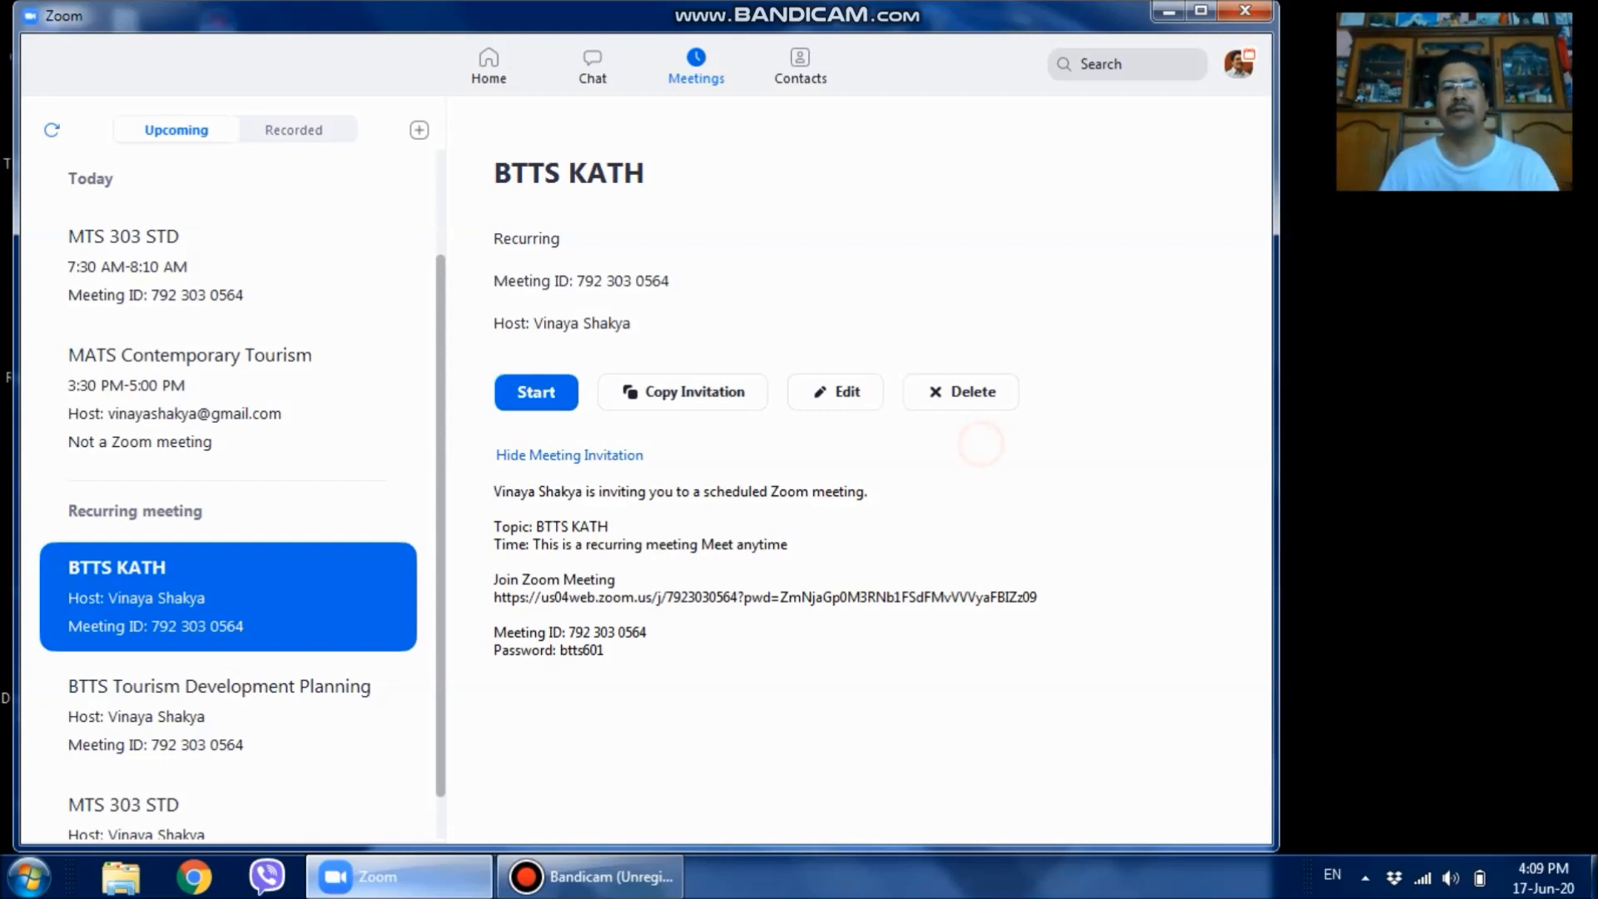
pyautogui.click(581, 455)
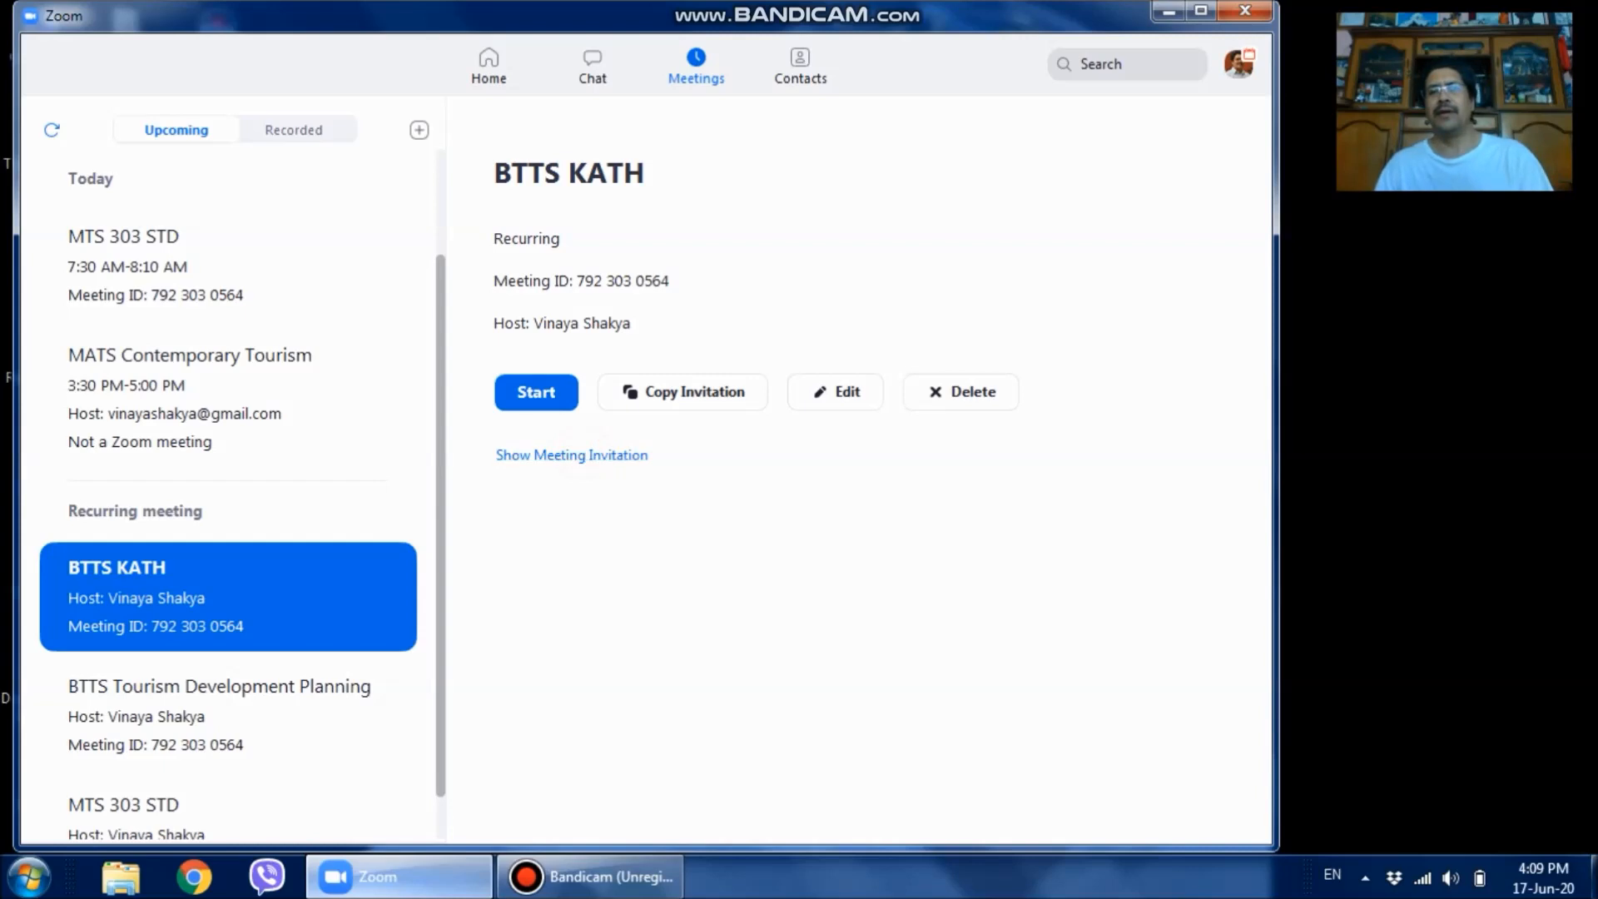